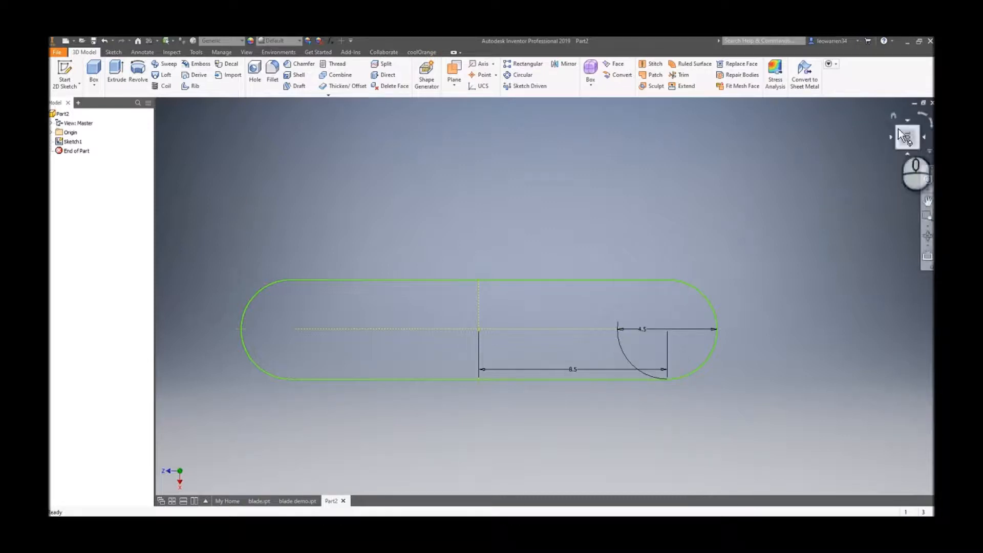
Step: Open the recent assembly rapier.iam without updating its changed components
left_click(226, 502)
left_click(462, 364)
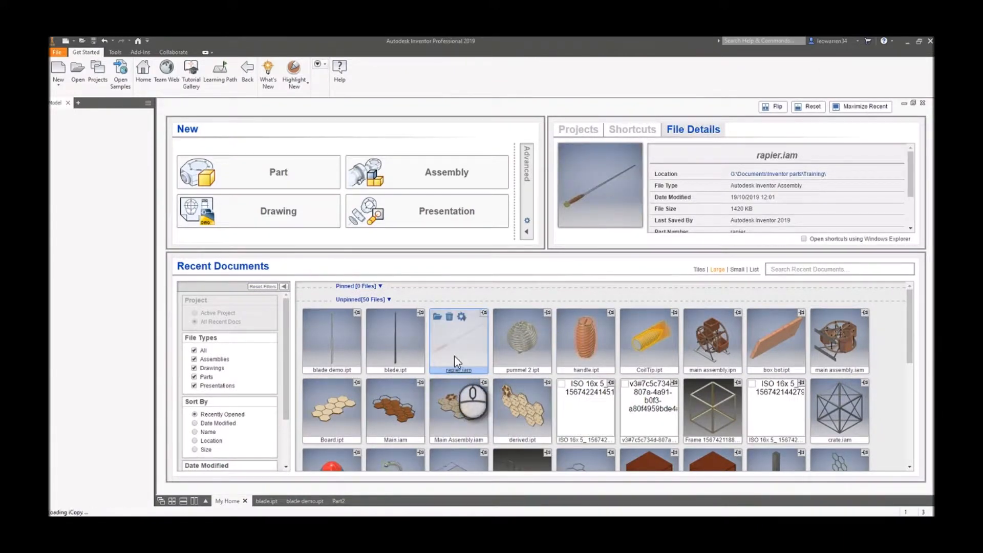
double_click(456, 356)
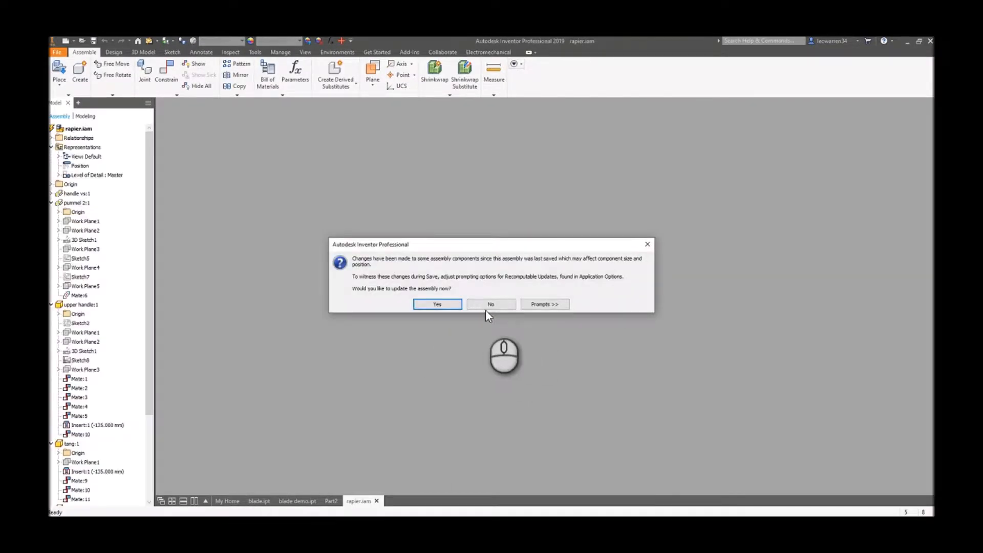
left_click(487, 307)
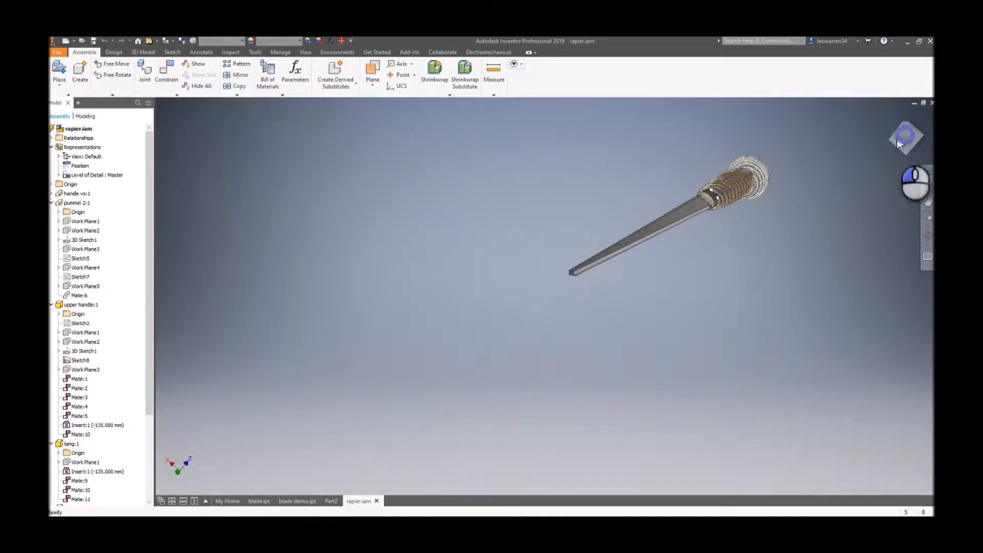
Step: Examine the complete rapier assembly from pommel to blade tip
left_click(901, 143)
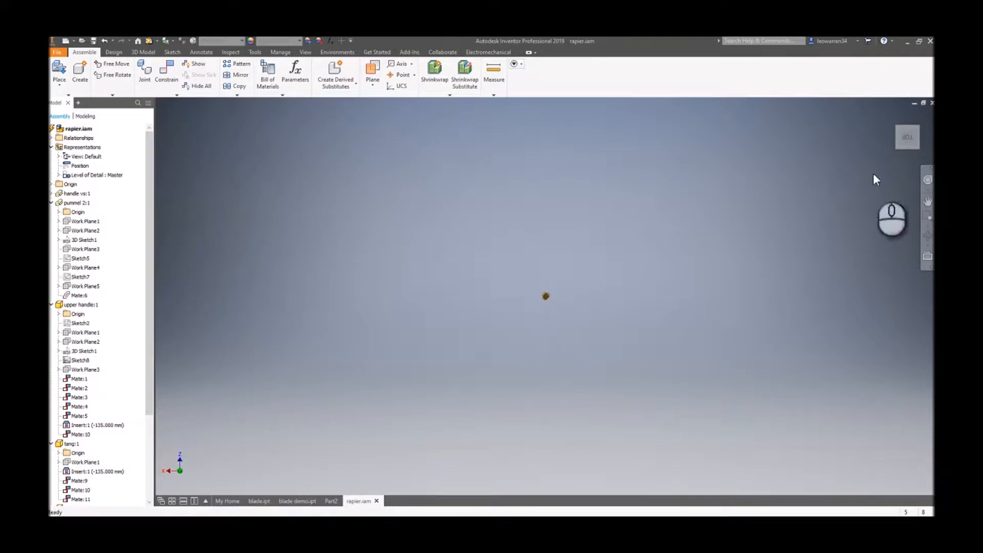
left_click_drag(907, 139, 160, 464)
scroll(521, 324, "down", 5)
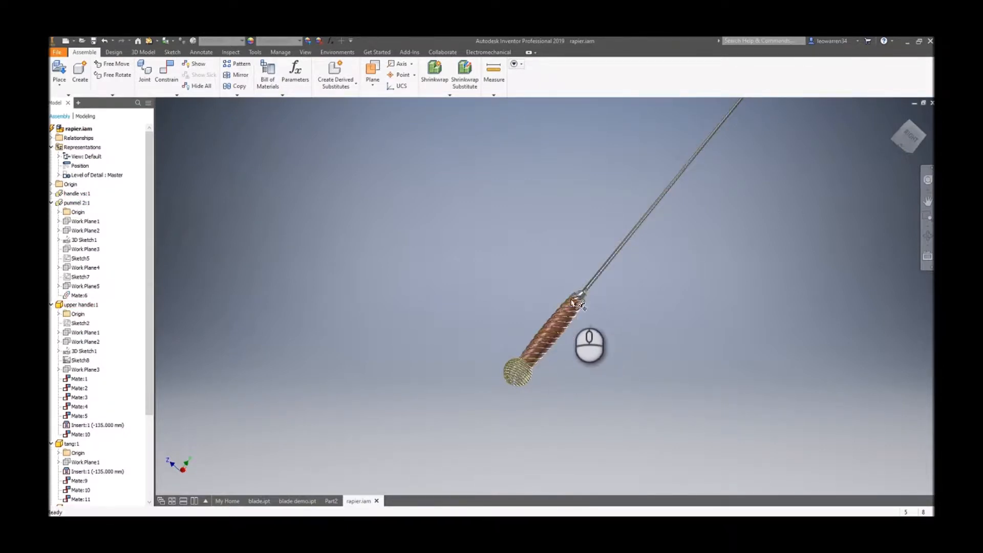
middle_click_drag(680, 193, 608, 295)
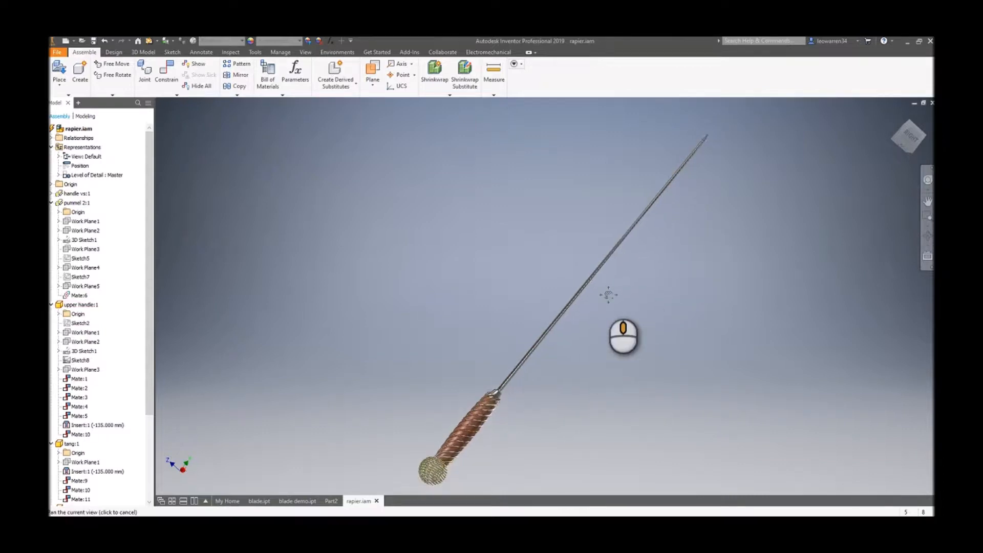
Step: Switch back to the Part2 document containing the slot sketch
left_click(331, 501)
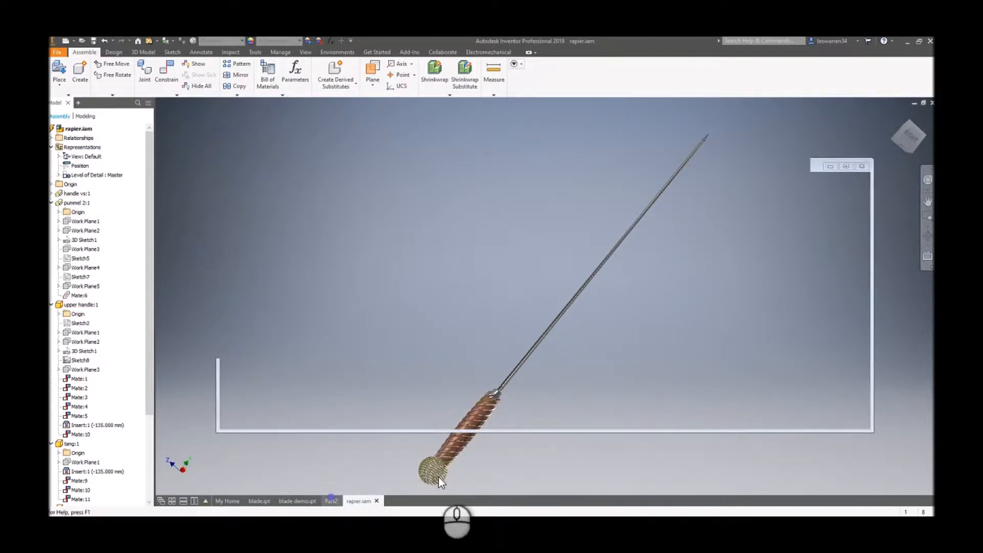
middle_click_drag(650, 262, 722, 229)
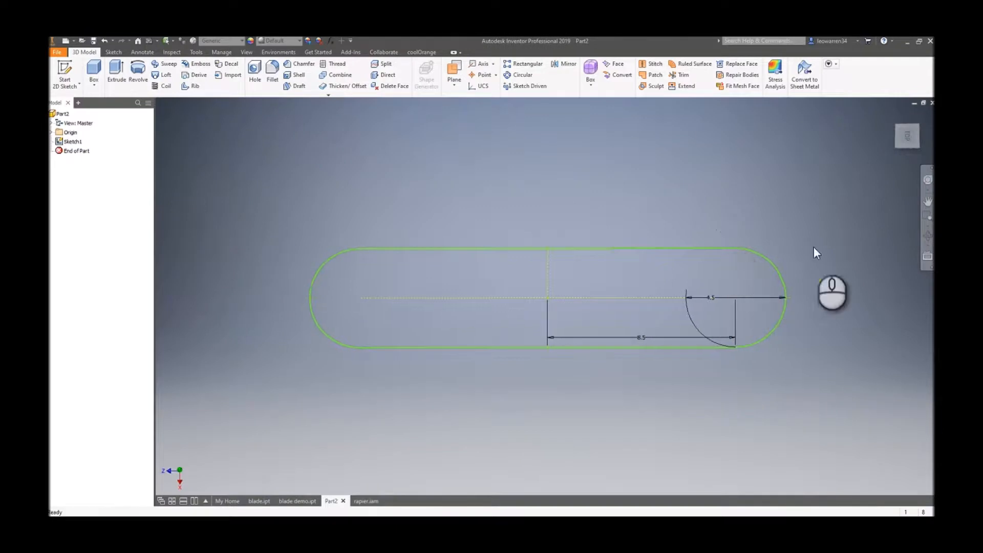
left_click_drag(907, 144, 912, 117)
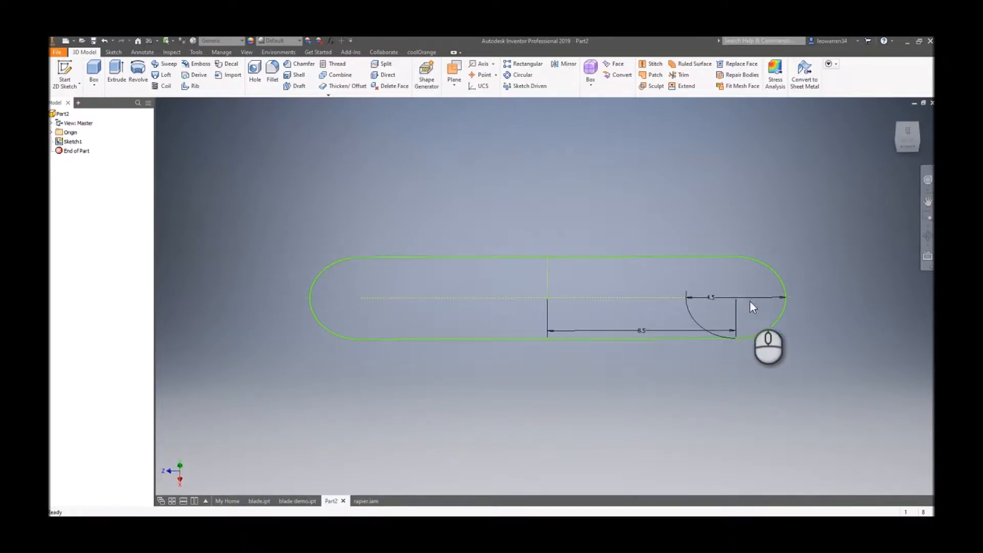
Step: In a new sketch on the XZ plane, try to draw an origin-centred slot over the existing one, with an 8.5 mm half-length
left_click(64, 70)
left_click(417, 343)
left_click(157, 68)
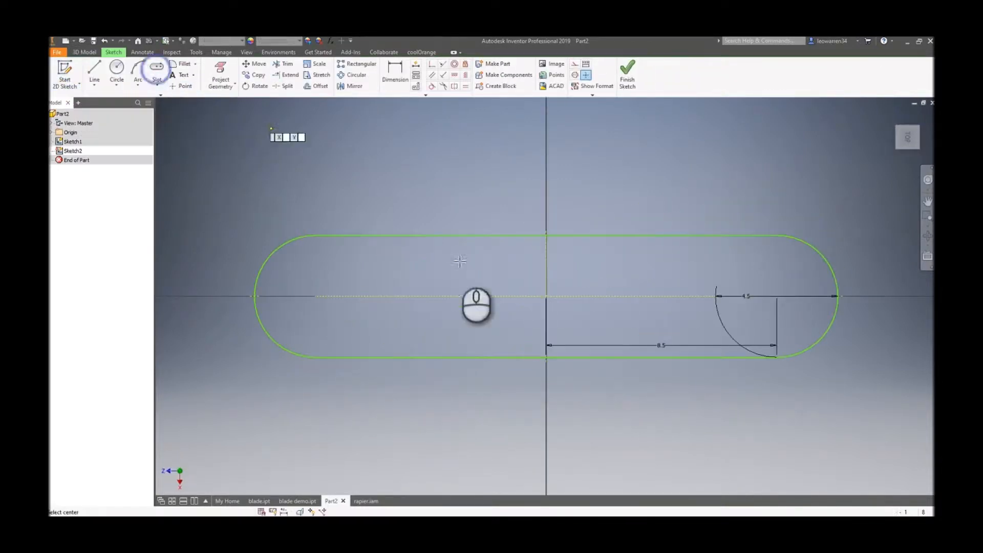
left_click(547, 296)
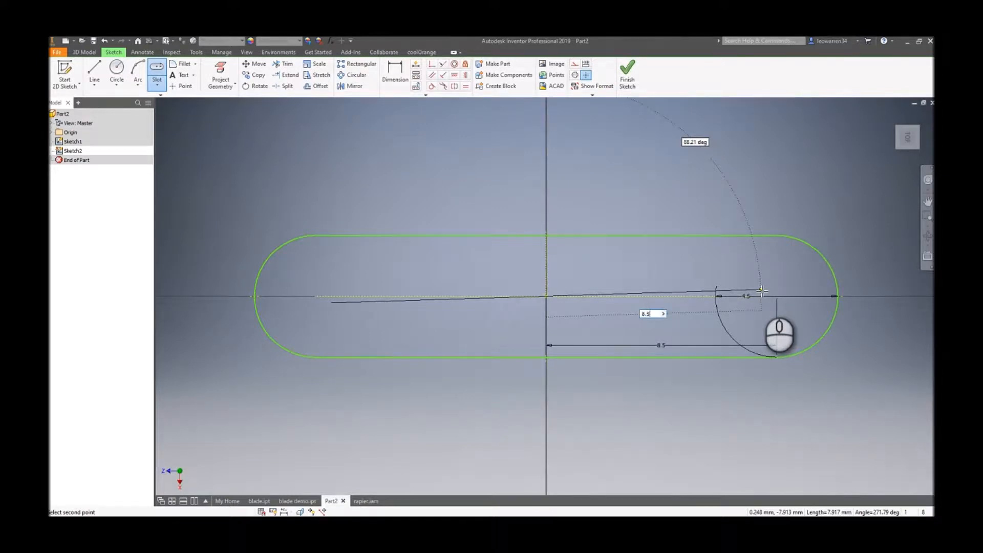
type("8.5")
left_click(777, 296)
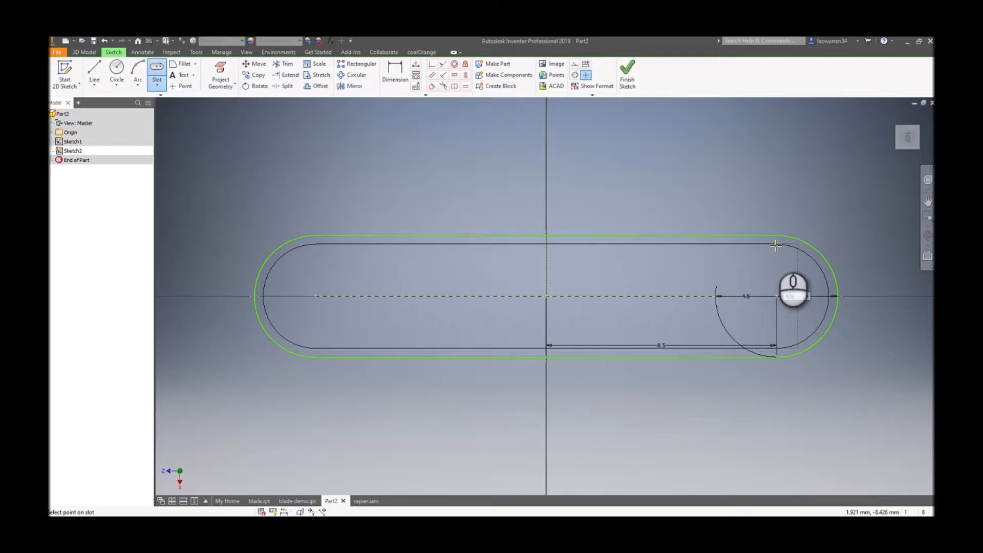
left_click(776, 246)
right_click(762, 192)
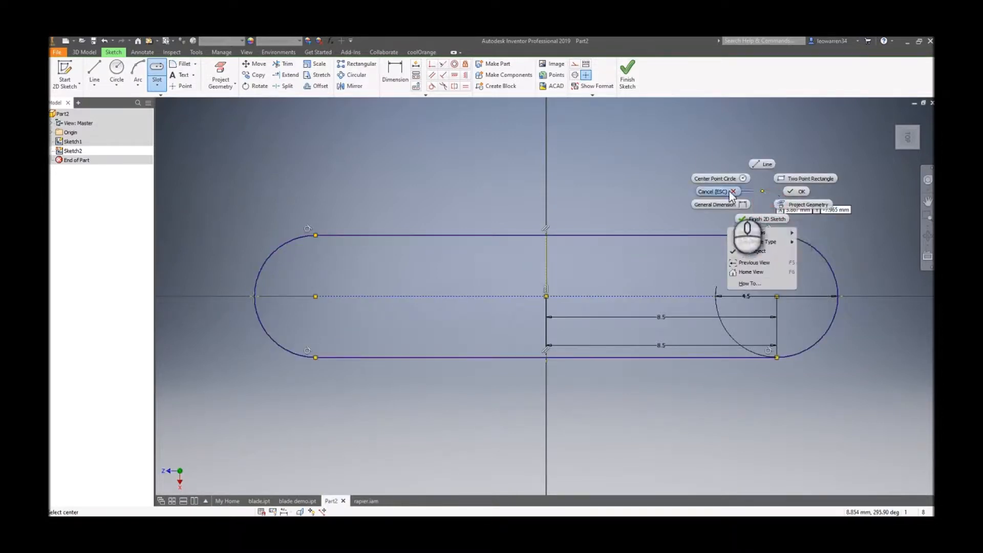
left_click(769, 190)
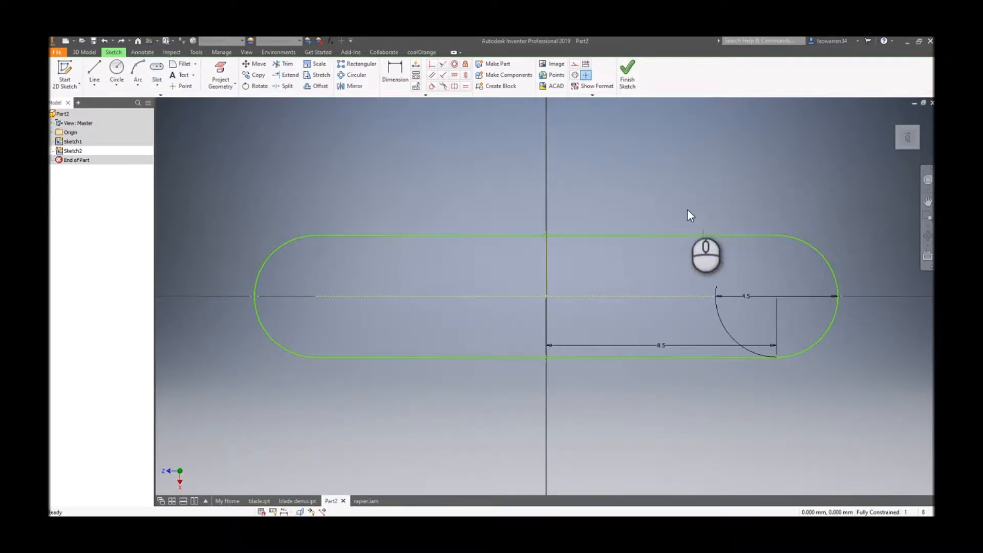
left_click(627, 81)
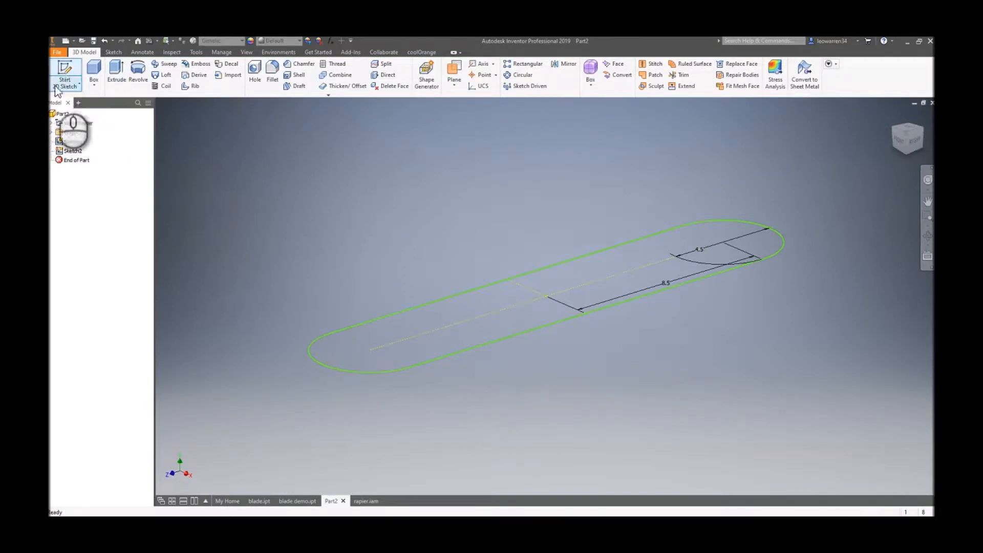
Step: Create a work plane offset 10 mm from the XZ plane
left_click(65, 72)
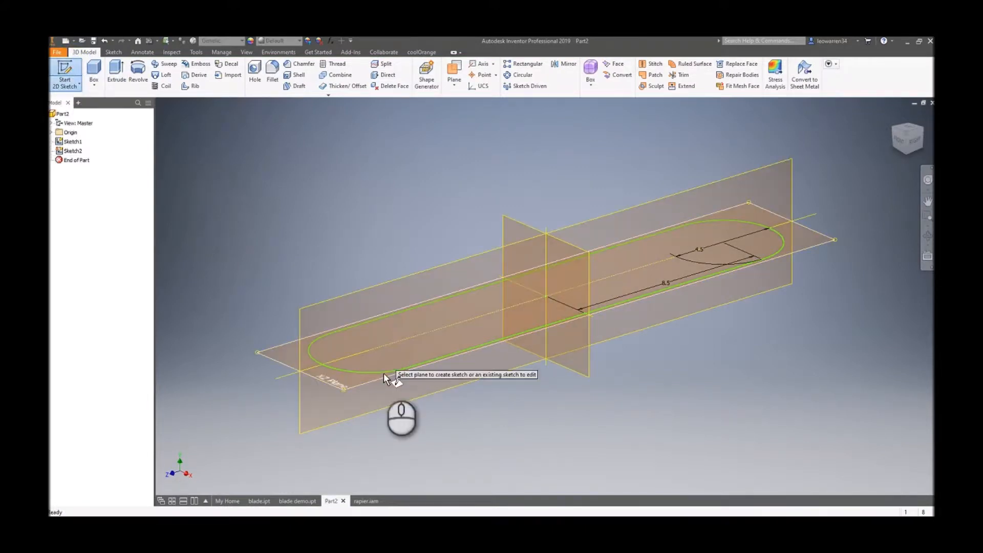
left_click(454, 74)
left_click(52, 132)
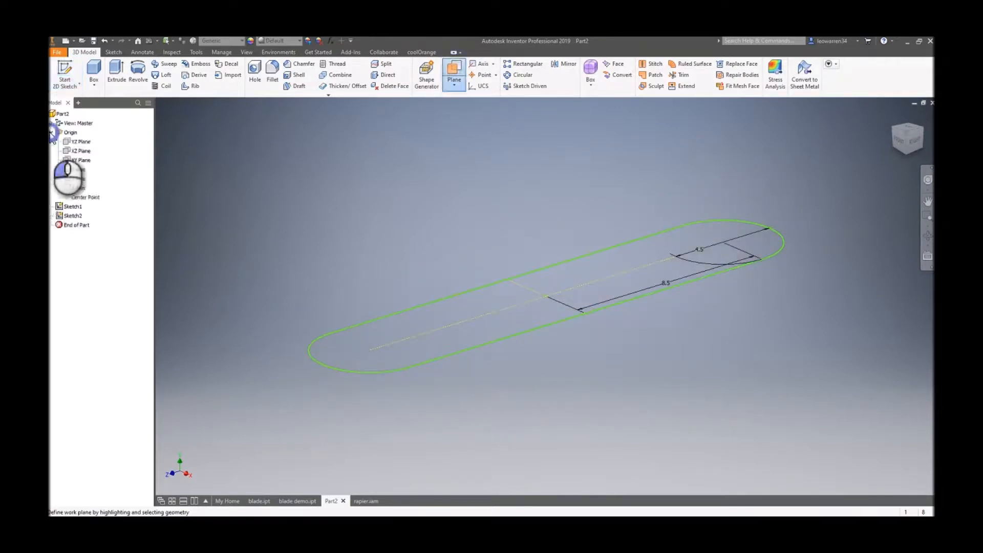
left_click(80, 153)
left_click(340, 358)
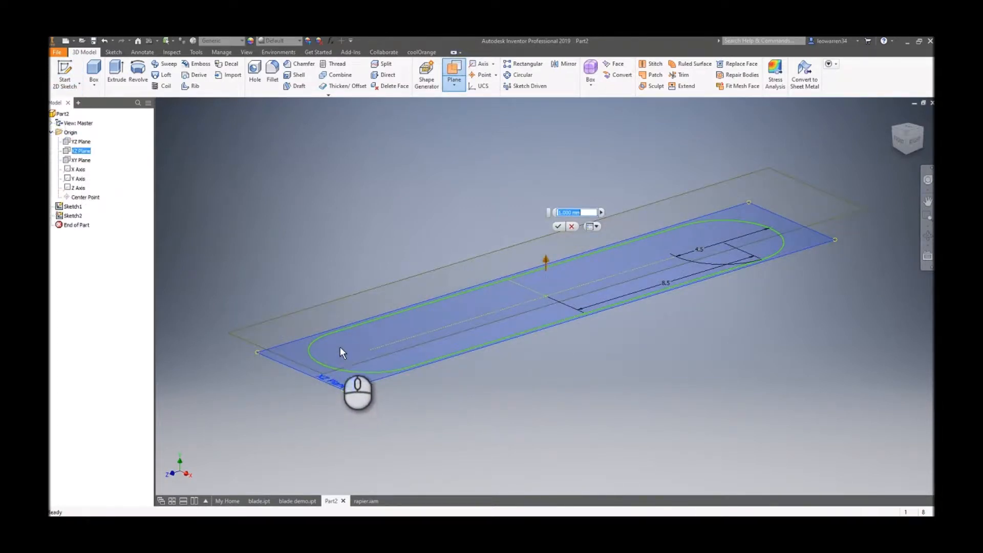
type("10")
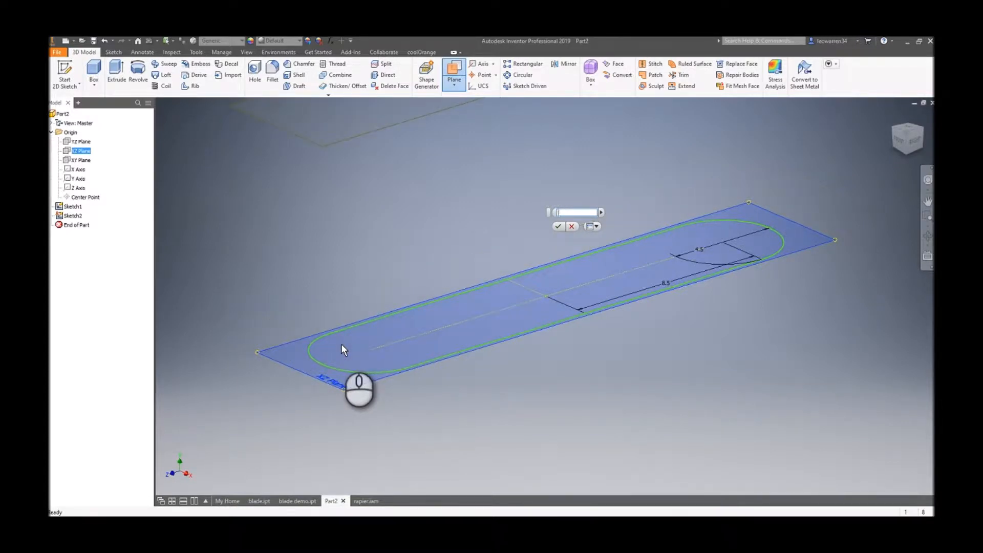
key("Return")
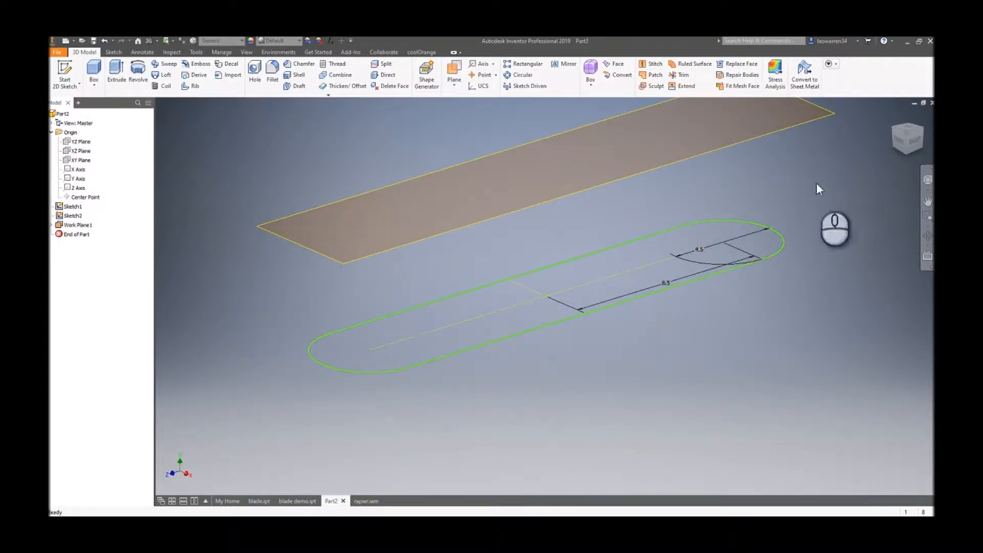
Step: Start a sketch on the offset work plane and project the slot's arcs and straight edges into it
left_click(63, 69)
left_click(286, 220)
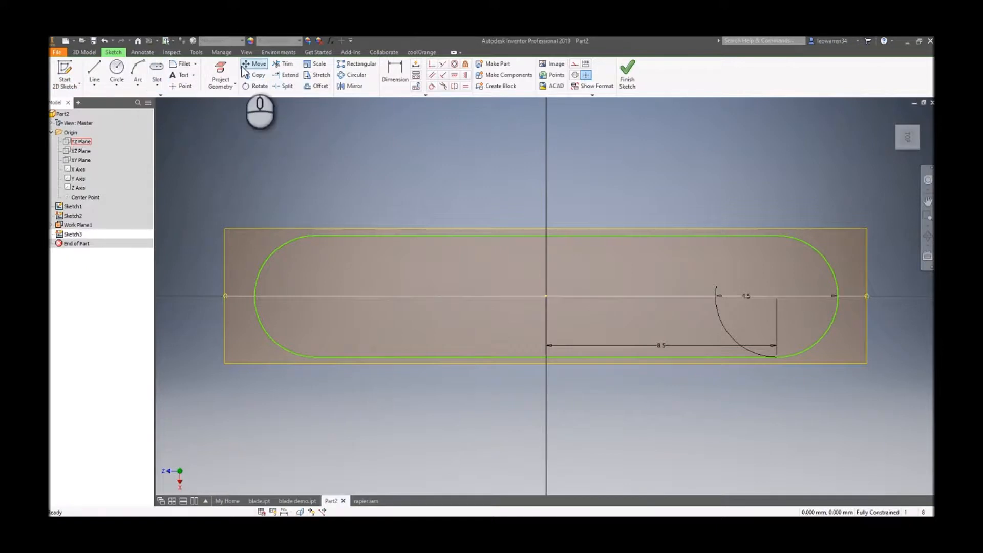
left_click(220, 77)
left_click(292, 242)
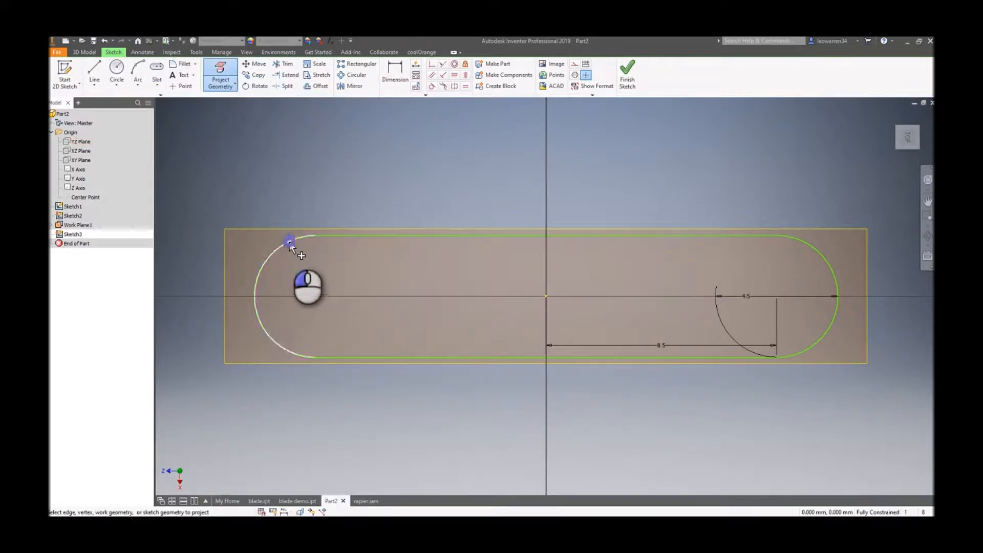
left_click(337, 236)
left_click(447, 355)
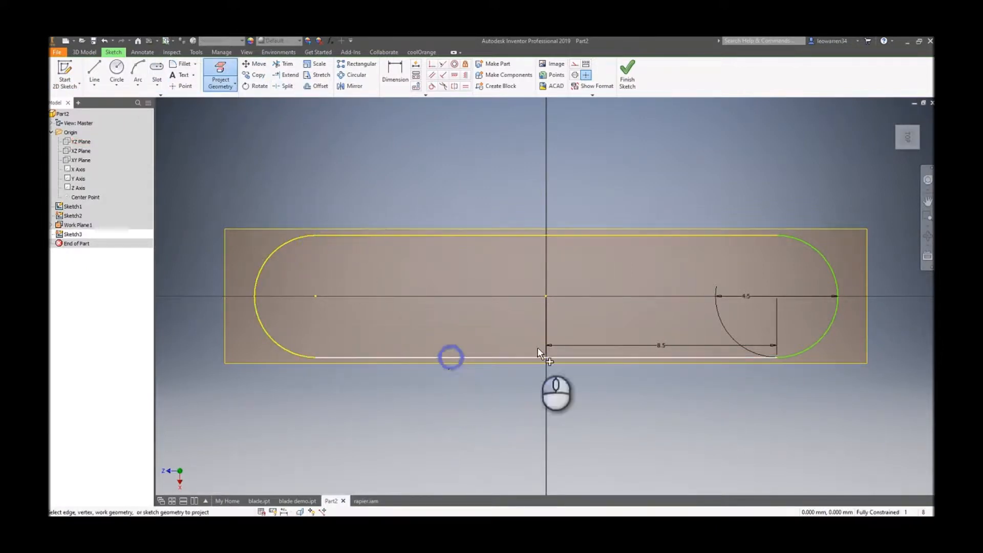
left_click(838, 288)
right_click(733, 154)
left_click(766, 158)
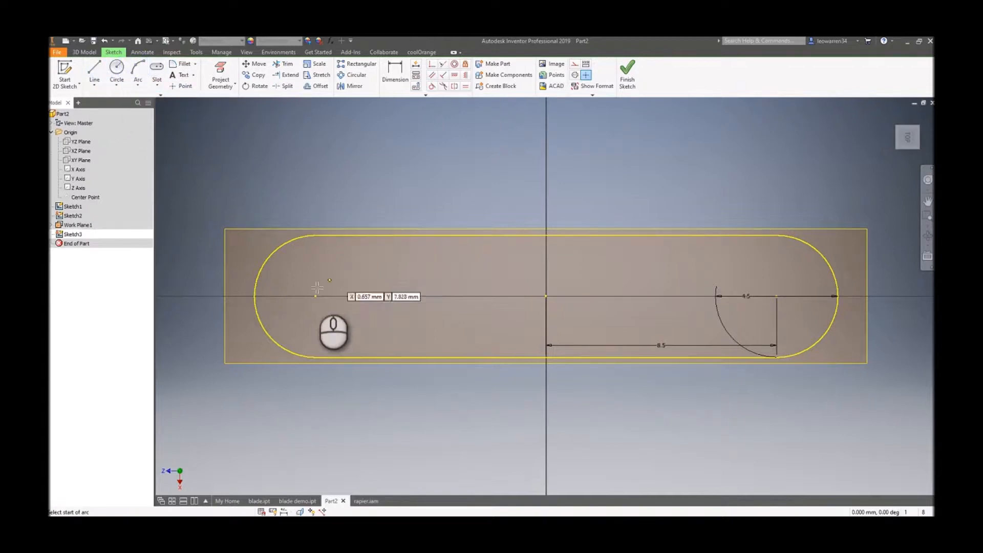
left_click(255, 296)
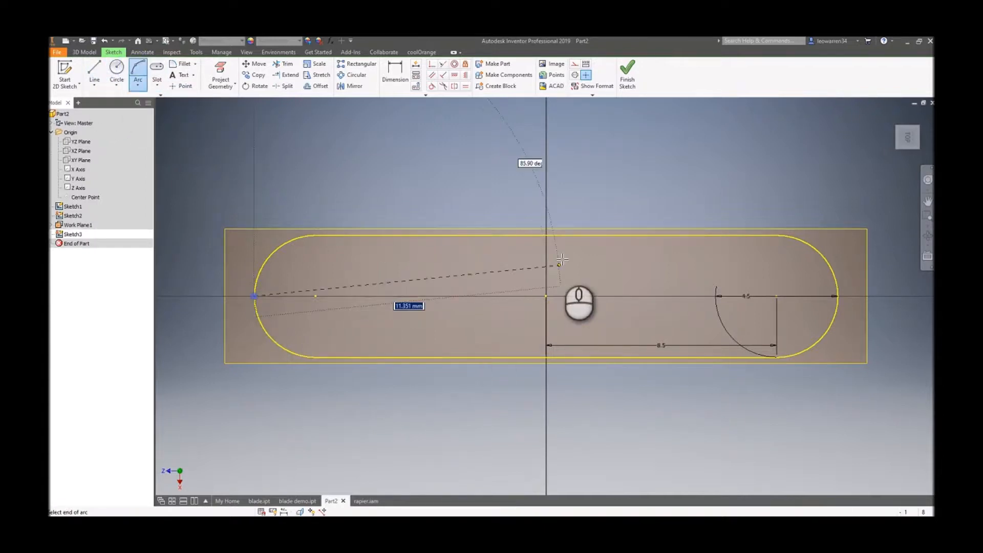
left_click(545, 236)
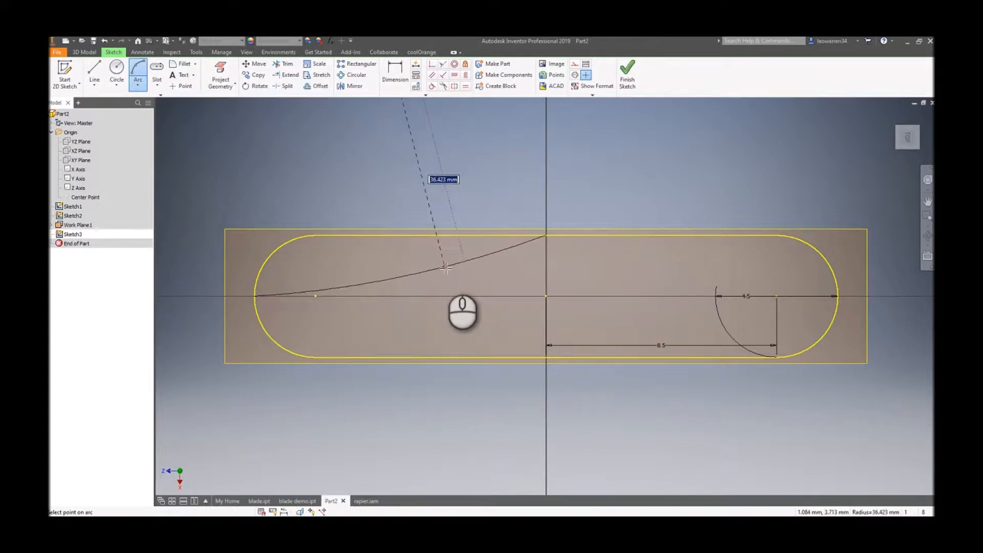
right_click(423, 268)
left_click(390, 270)
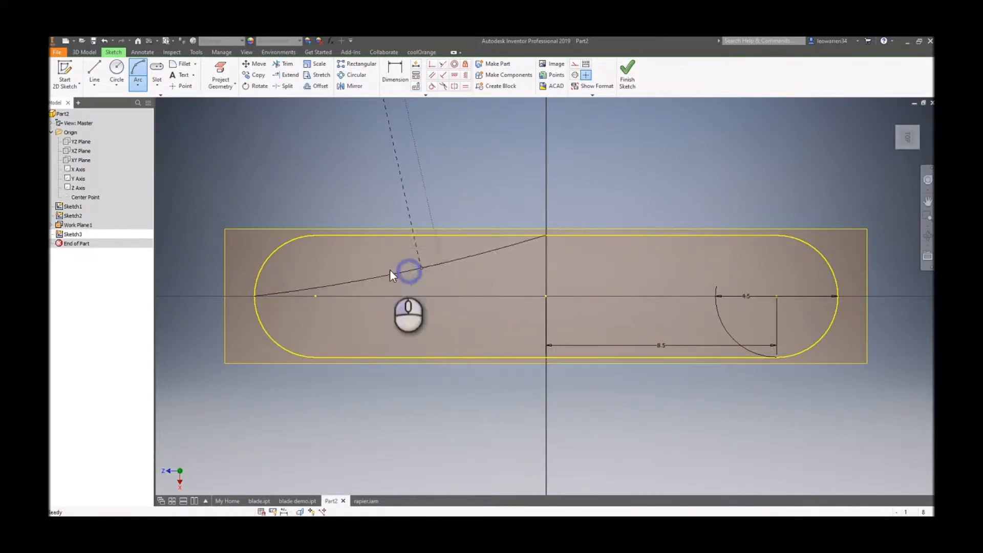
Step: Draw a horizontal construction line joining the projected slot's two ends and a vertical construction line along its centre axis
left_click(96, 73)
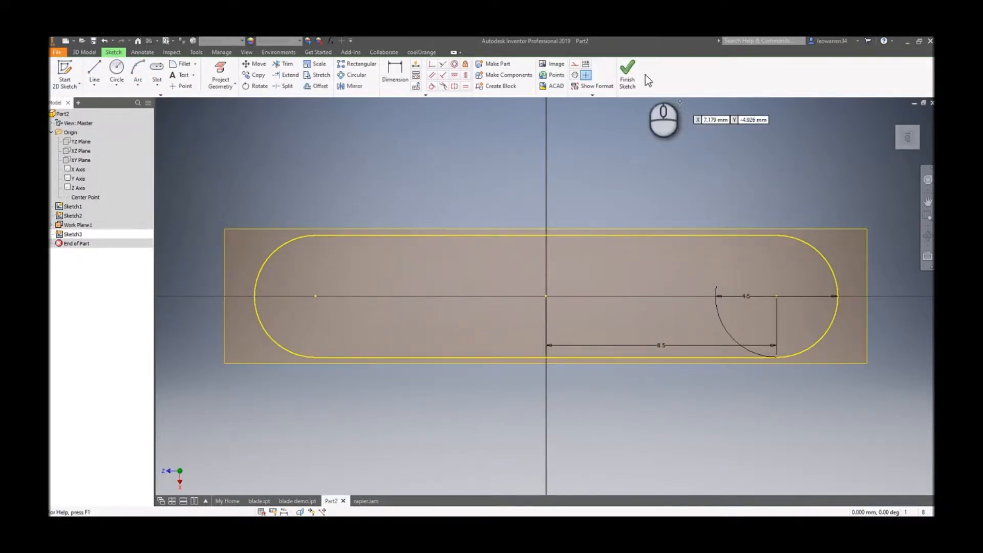
left_click(575, 63)
left_click(256, 297)
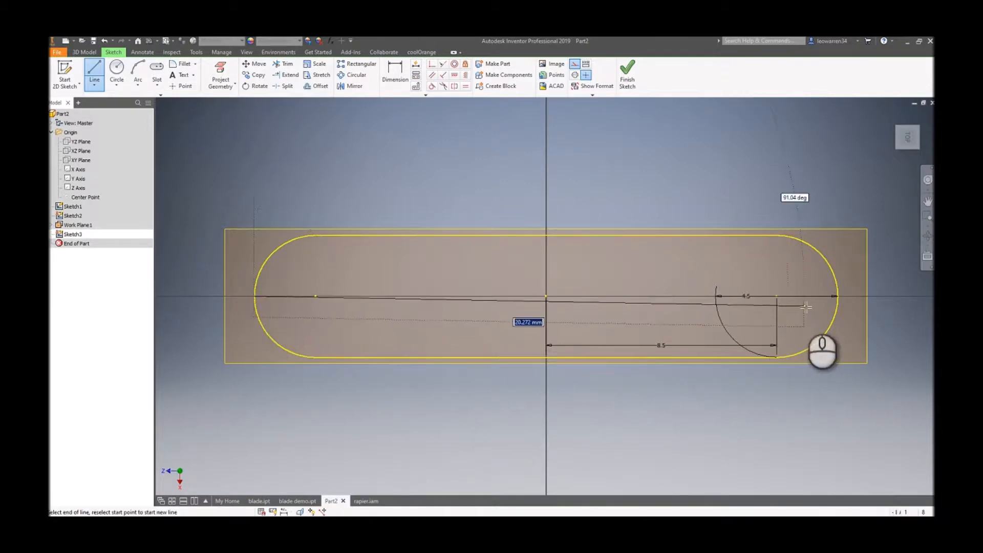
left_click(838, 297)
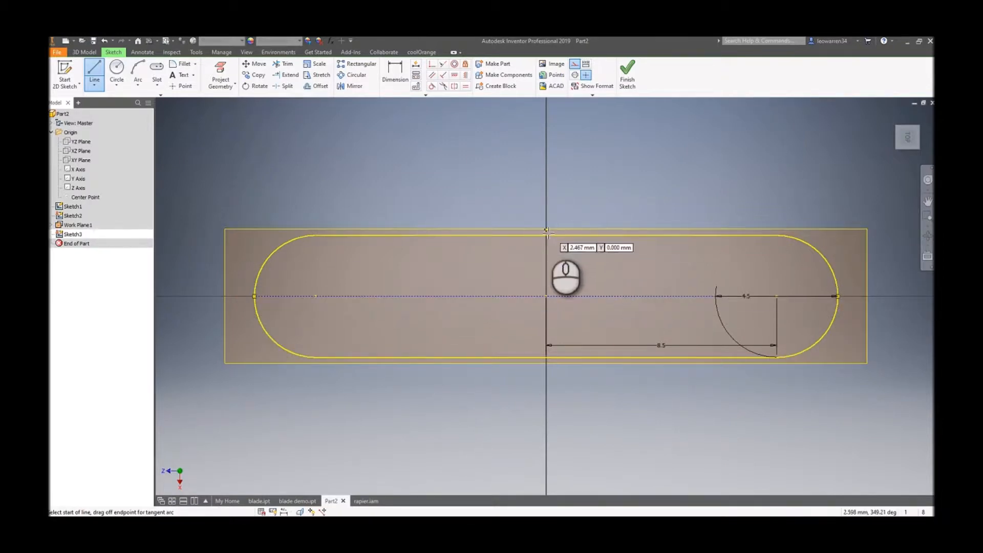
left_click(546, 357)
right_click(507, 167)
left_click(536, 173)
Step: Draw a shallow inward-curving three-point arc from the slot's left end to the midpoint of its upper edge
left_click(140, 74)
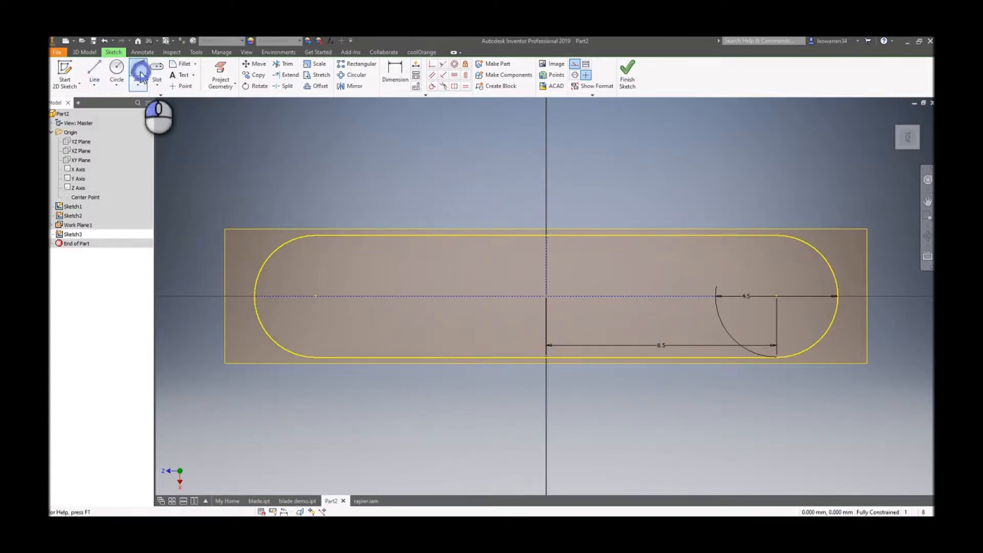
left_click(255, 296)
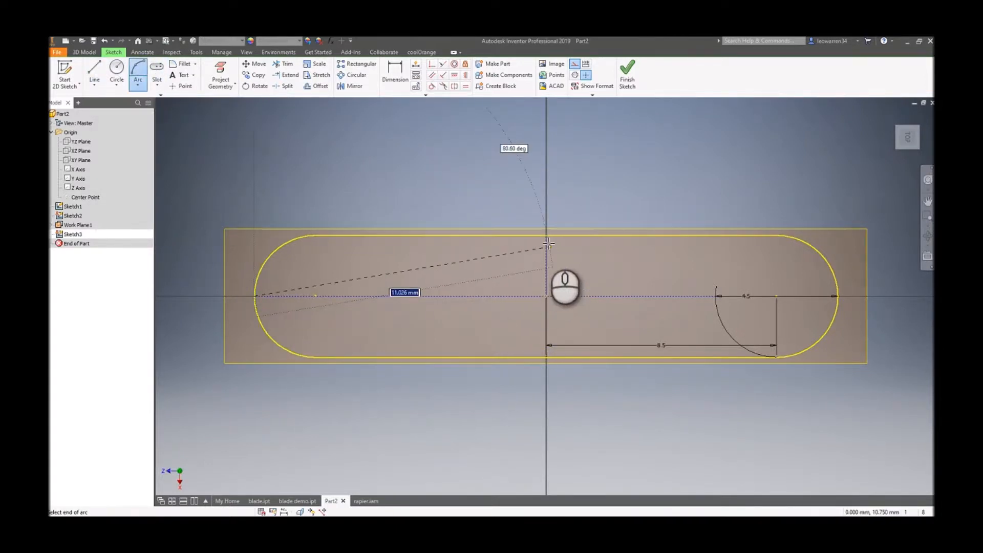
left_click(546, 236)
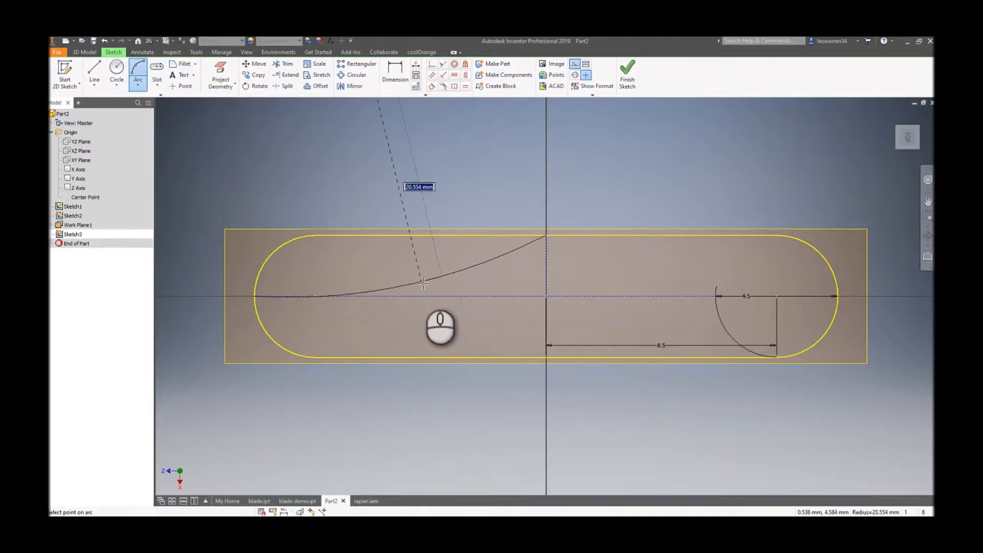
left_click(423, 276)
right_click(424, 213)
left_click(451, 181)
Step: Change the arc to regular geometry and make it tangent to the horizontal construction line
left_click(464, 269)
left_click(575, 65)
left_click(433, 86)
left_click(440, 272)
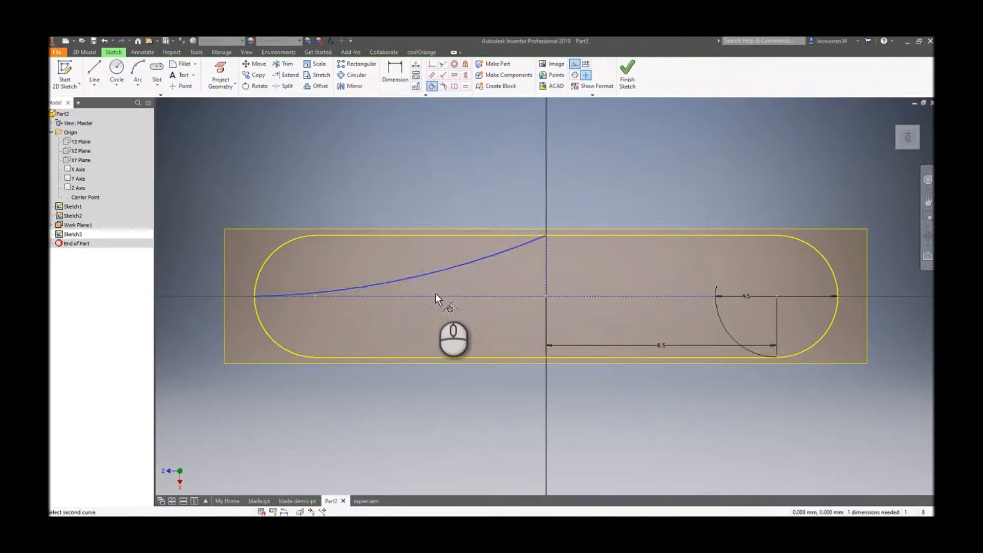
left_click(438, 296)
Step: Draw a shallow inward-curving three-point arc from the slot's left end to the midpoint of its lower edge and change it to regular geometry
left_click(138, 72)
left_click(256, 297)
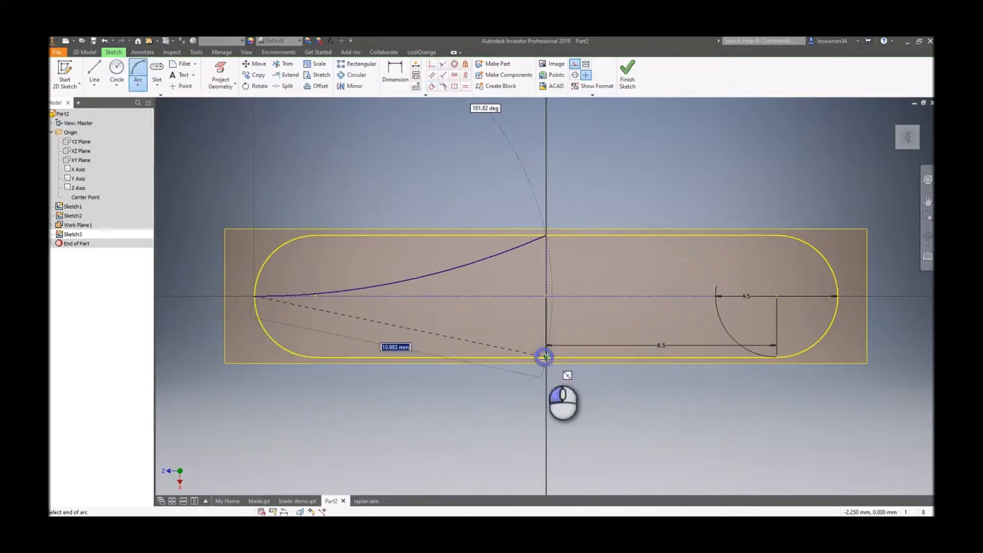
left_click(546, 356)
left_click(482, 338)
right_click(490, 310)
left_click(526, 316)
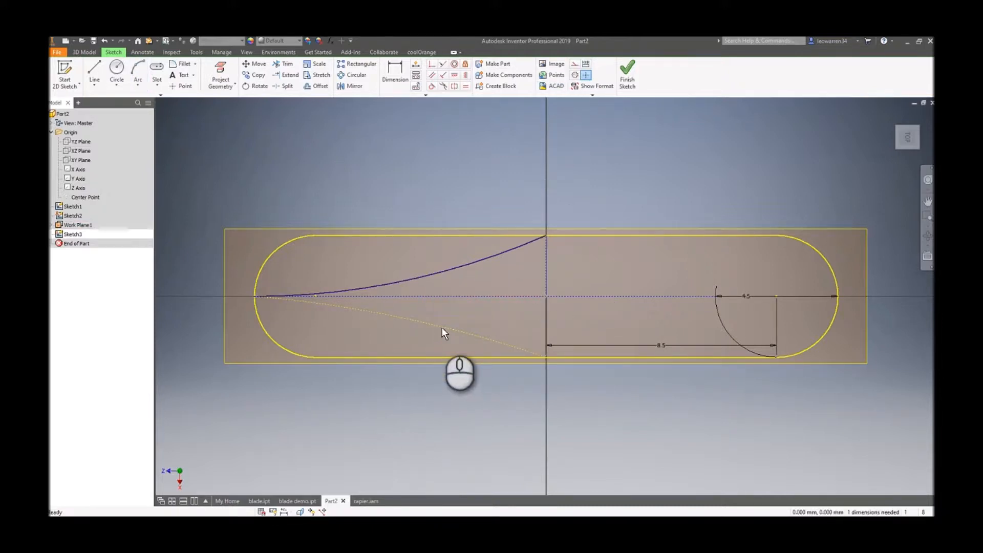
left_click(586, 75)
left_click(490, 212)
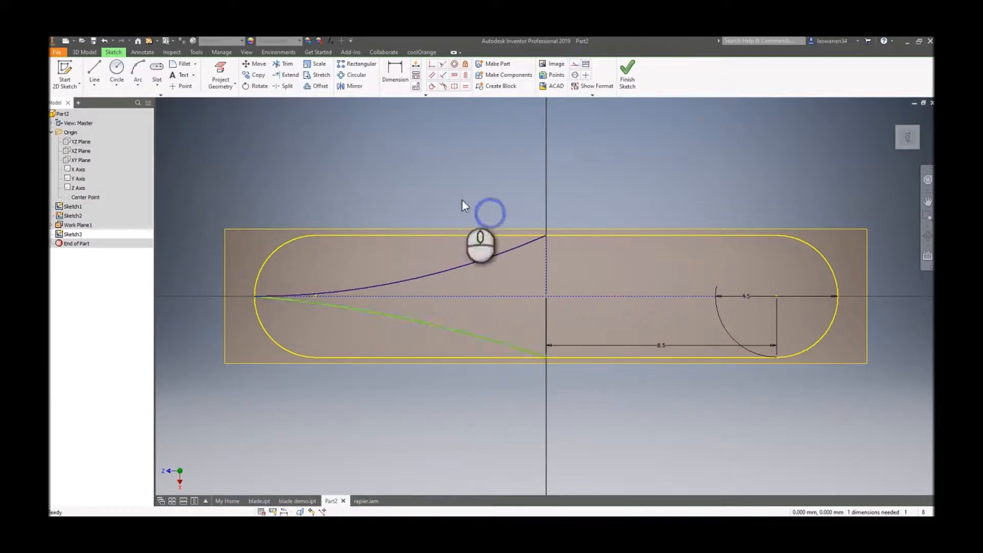
Step: Draw two matching inward-curving three-point arcs from the midpoints of the slot's lower and upper edges to its right end
left_click(138, 72)
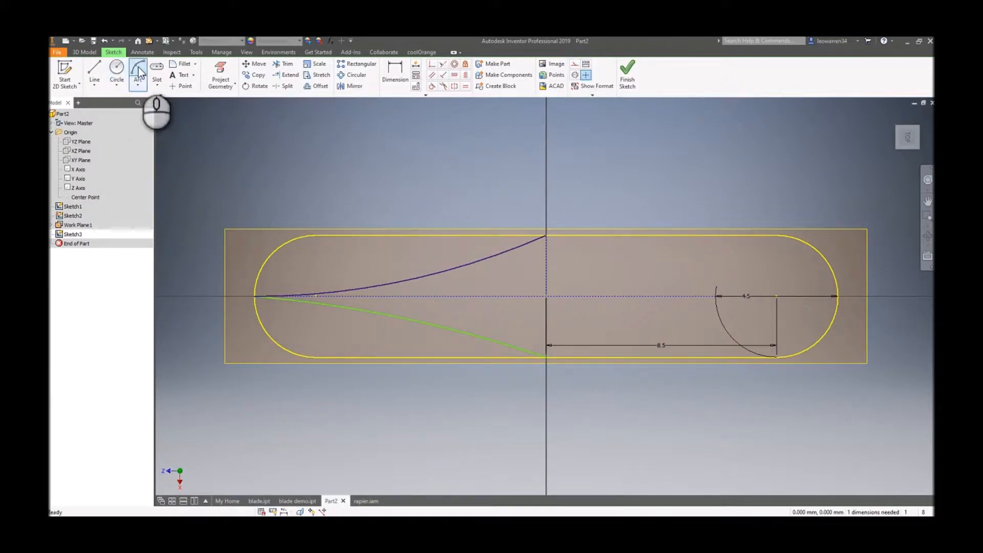
left_click(547, 358)
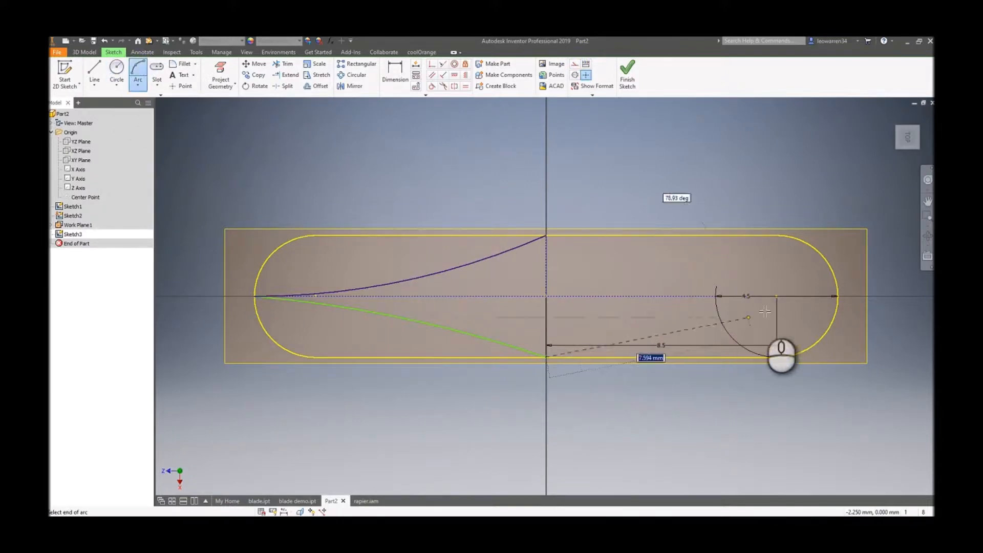
left_click(837, 297)
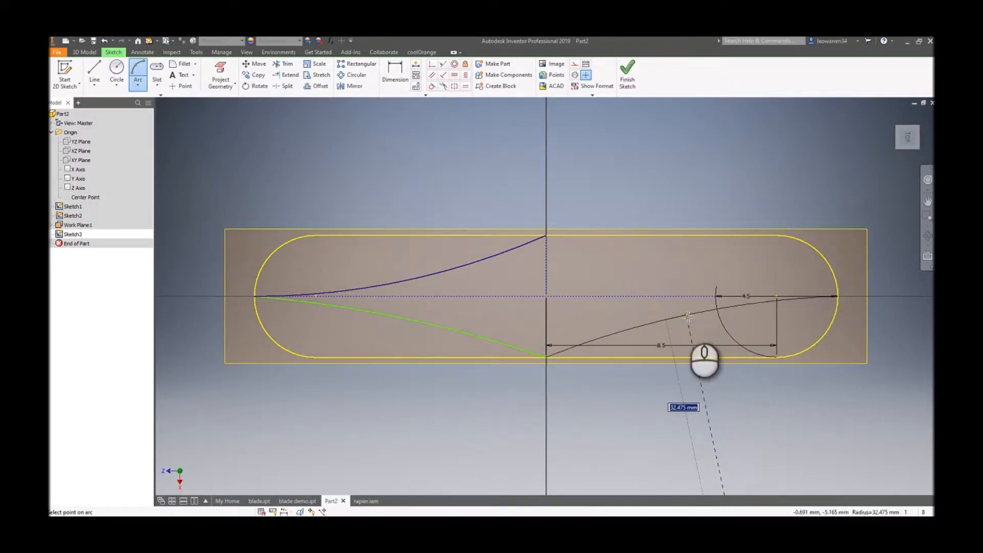
left_click(546, 236)
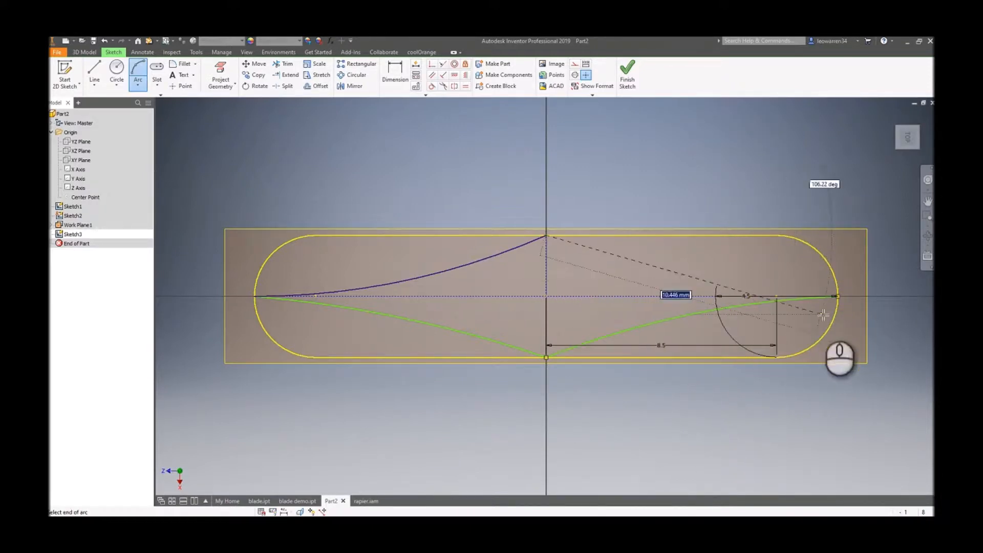
left_click(839, 296)
left_click(684, 283)
right_click(664, 199)
left_click(685, 166)
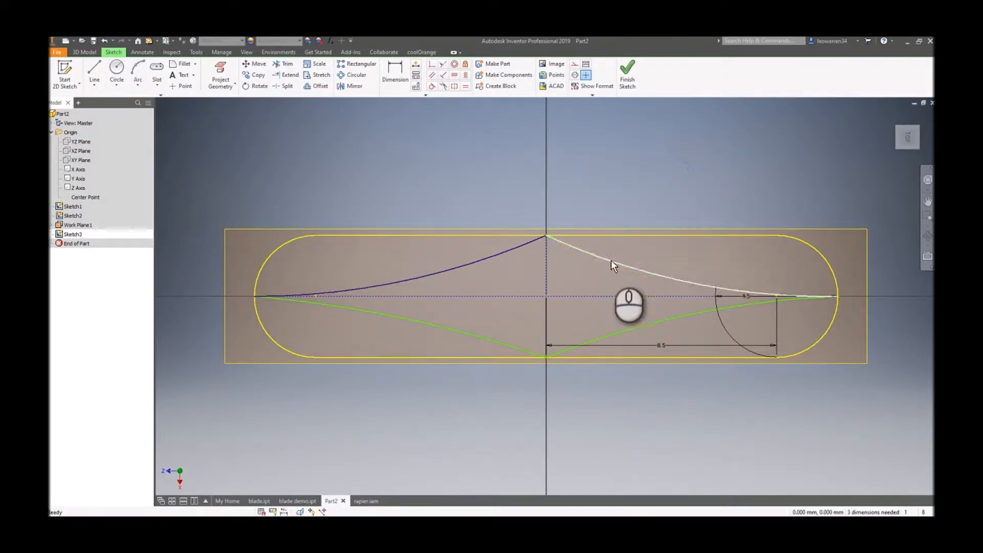
Step: Make the two right arcs and the lower left arc tangent to the horizontal construction line, and finish the sketch
left_click(432, 85)
left_click(639, 270)
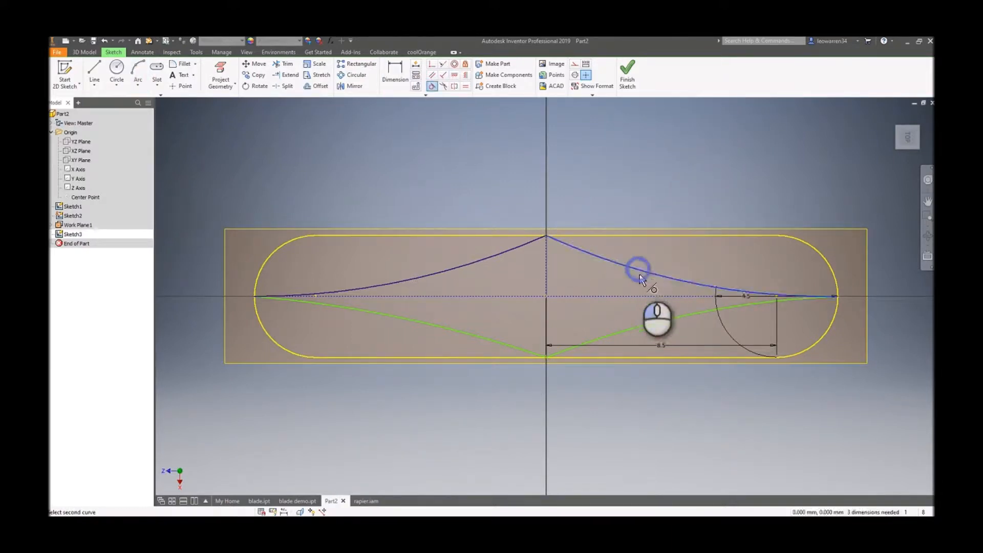
left_click(648, 296)
left_click(662, 320)
left_click(648, 296)
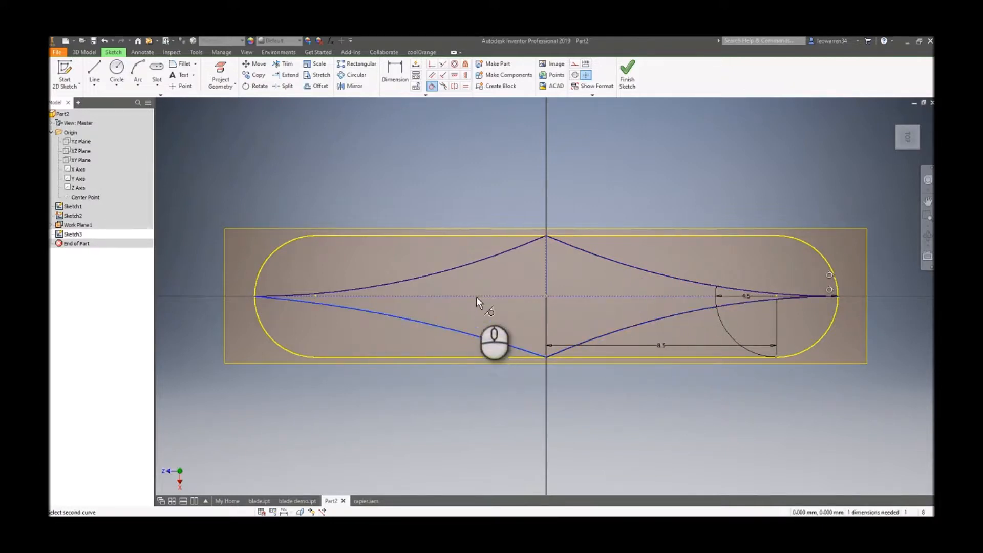
left_click(476, 295)
right_click(446, 187)
left_click(477, 177)
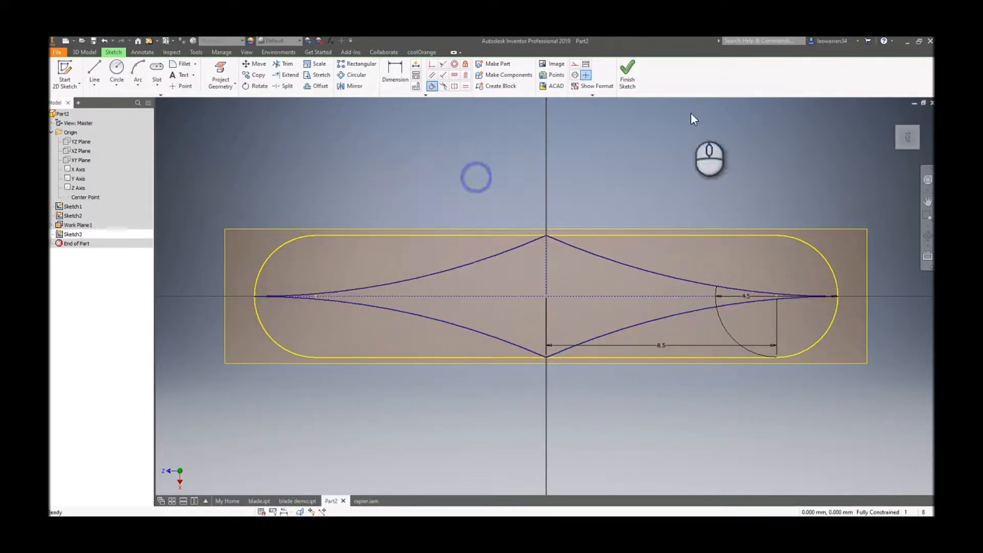
left_click(630, 71)
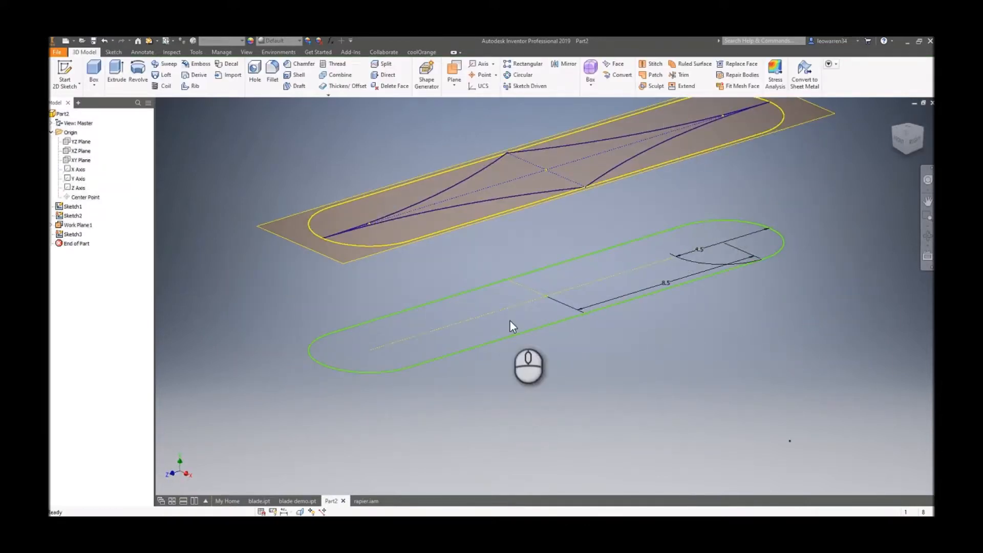
left_click(162, 75)
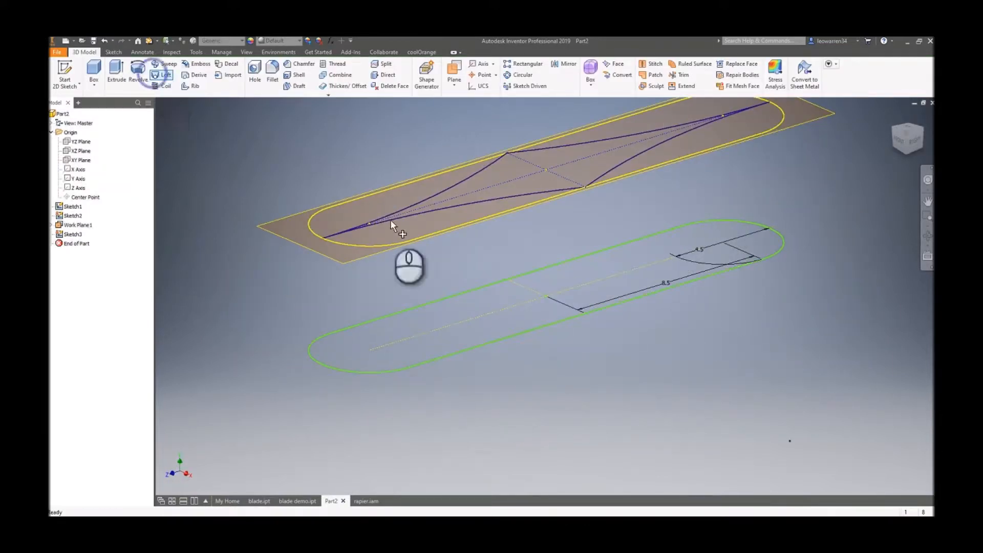
left_click(420, 212)
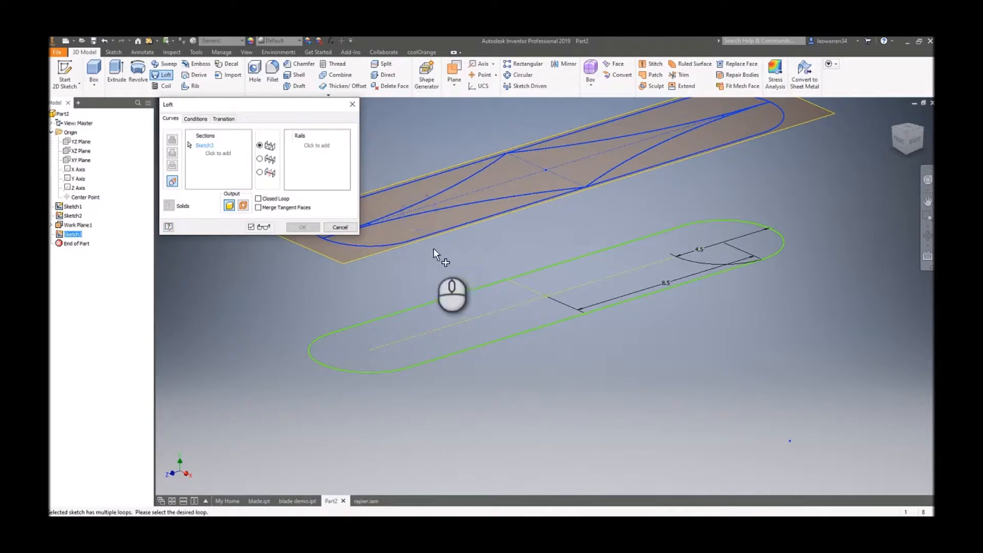
left_click(341, 227)
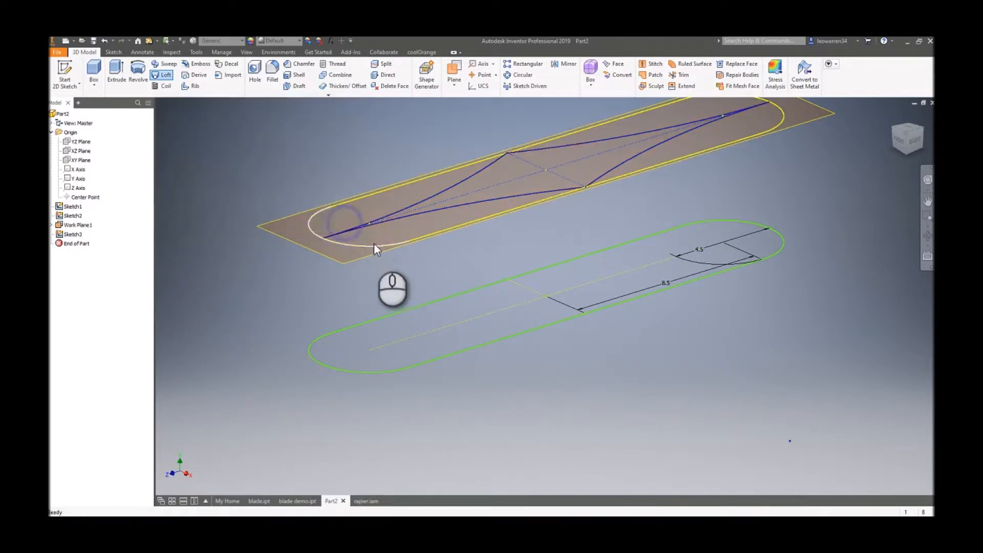
Step: Reopen the upper profile sketch, change the projected slot's straight edges and end arcs to construction geometry, and finish the sketch
double_click(72, 234)
left_click(328, 235)
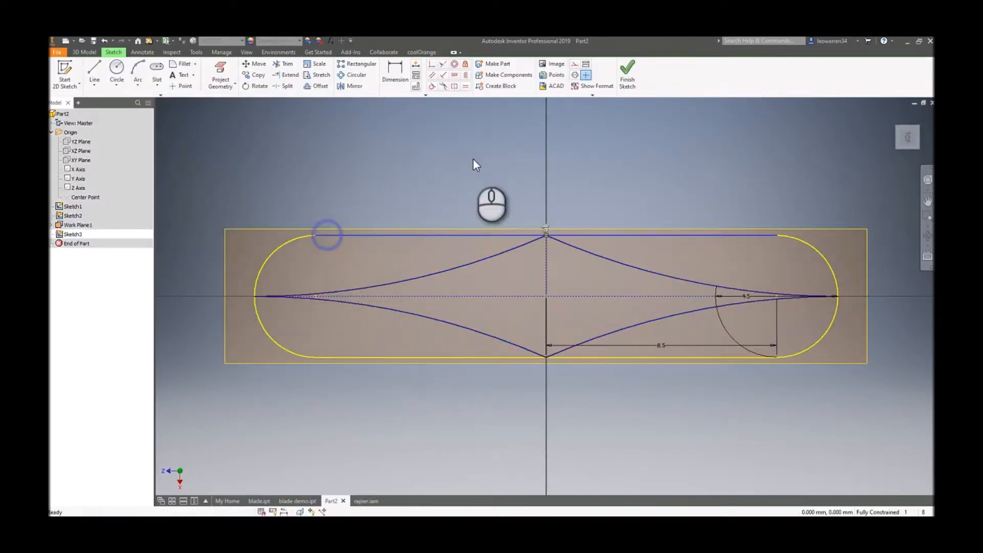
left_click(574, 64)
left_click(291, 240)
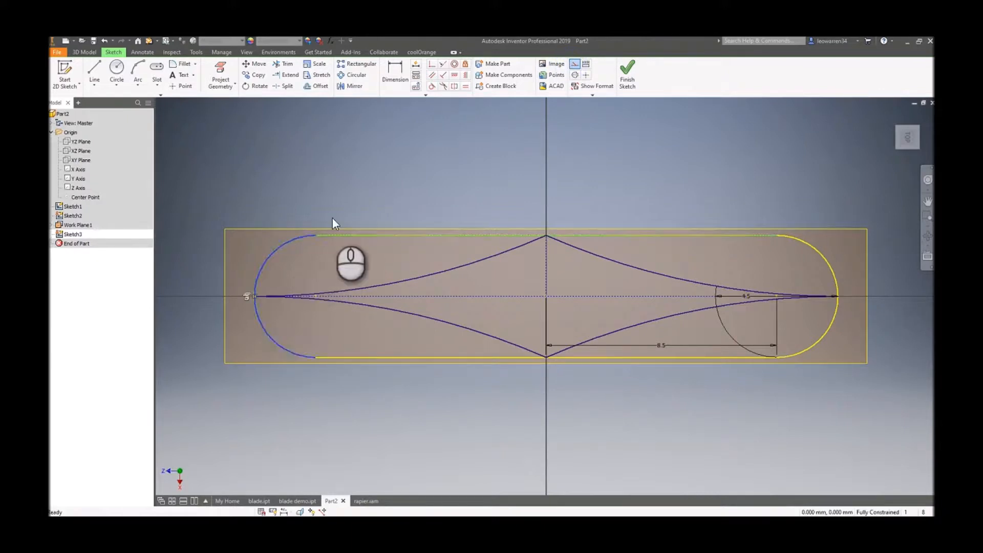
left_click(574, 64)
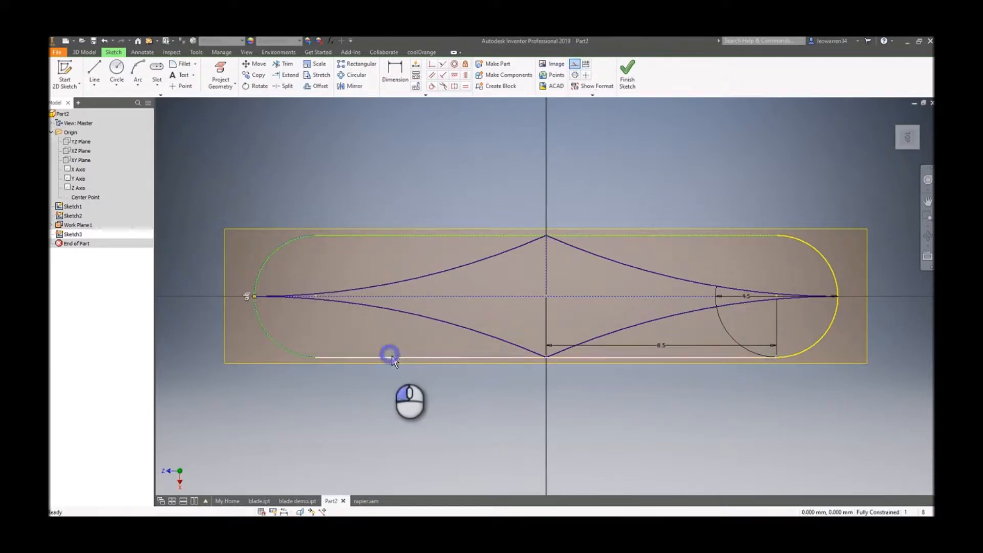
left_click(574, 64)
left_click(818, 252)
left_click(574, 64)
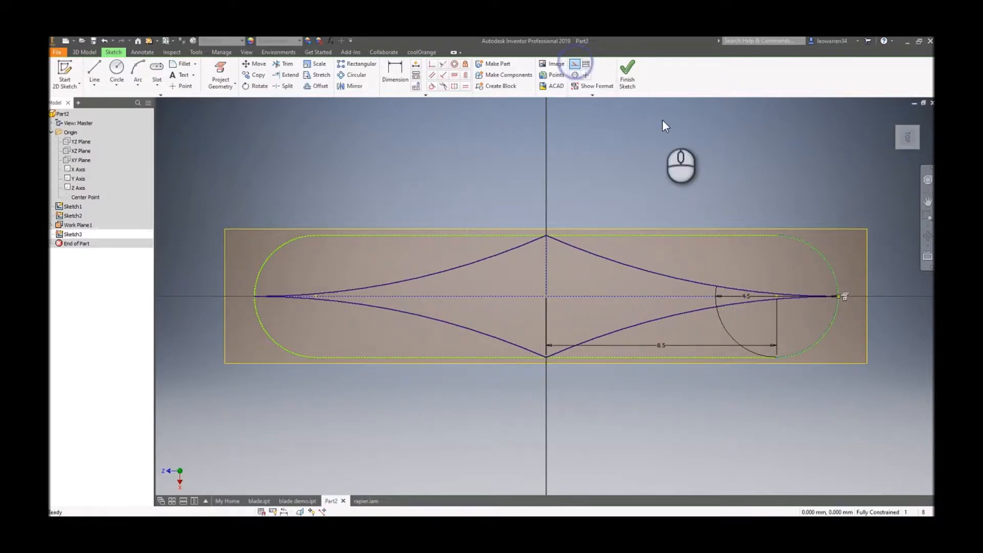
left_click(628, 74)
Step: Try a solid loft from the four-arc profile to the base slot without rails, and undo it
left_click(166, 76)
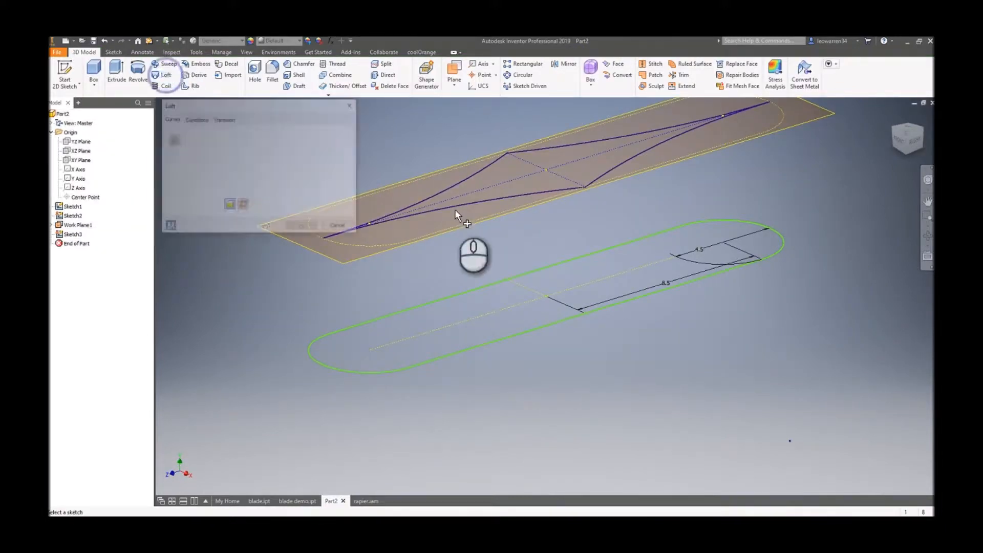
left_click(446, 211)
left_click(474, 286)
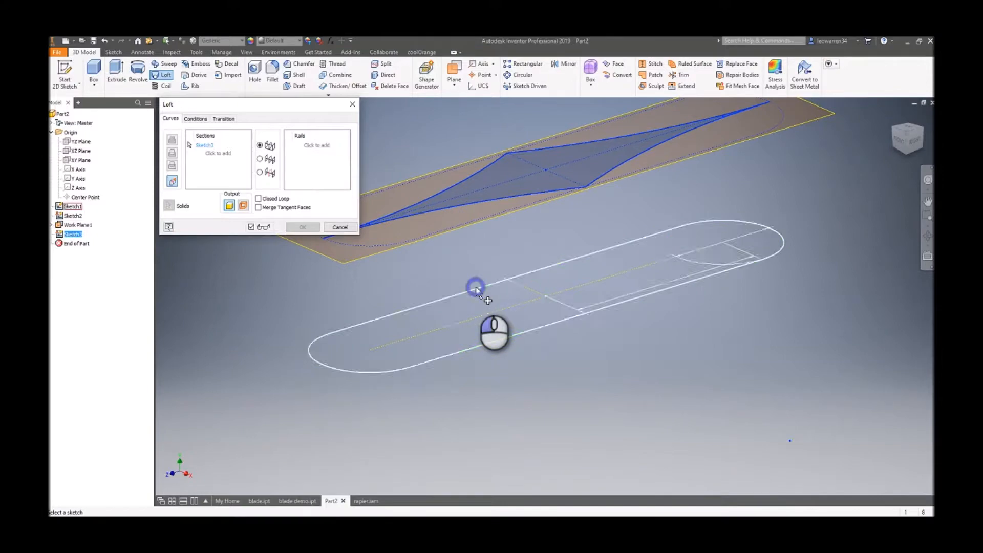
mouse_move(911, 142)
left_mouse_down()
mouse_move(862, 193)
mouse_move(768, 180)
mouse_move(728, 205)
mouse_move(718, 226)
mouse_move(814, 232)
mouse_move(644, 205)
left_mouse_up()
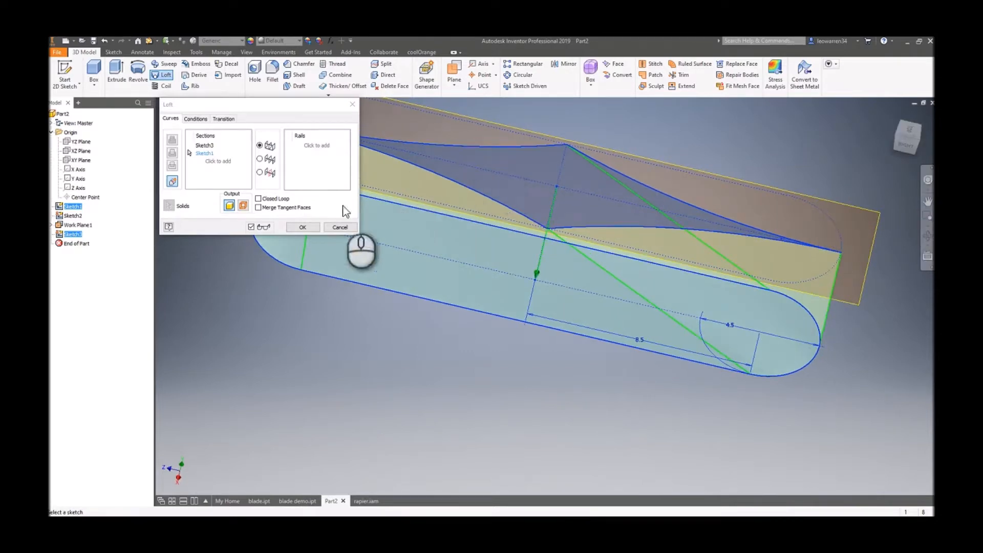
left_click(309, 227)
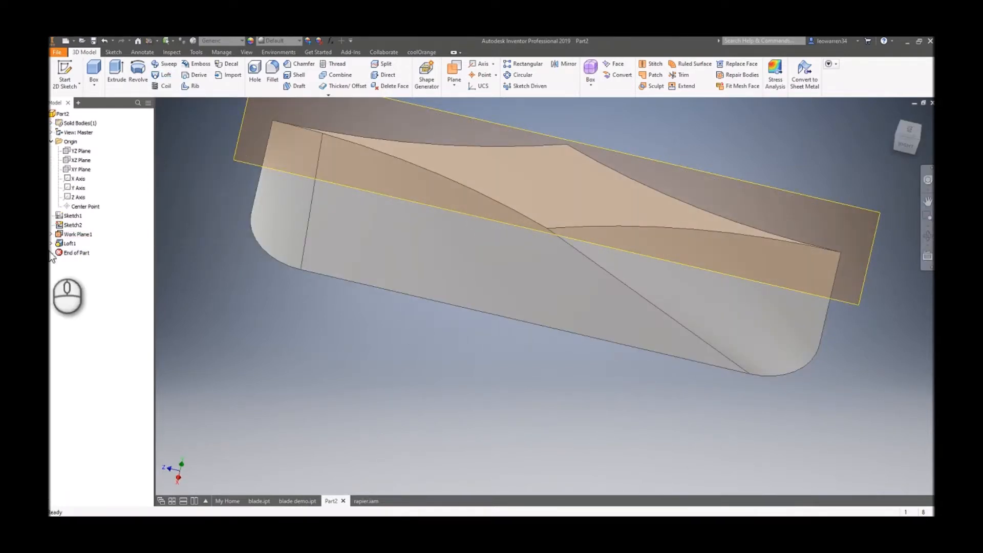
key("ctrl+z")
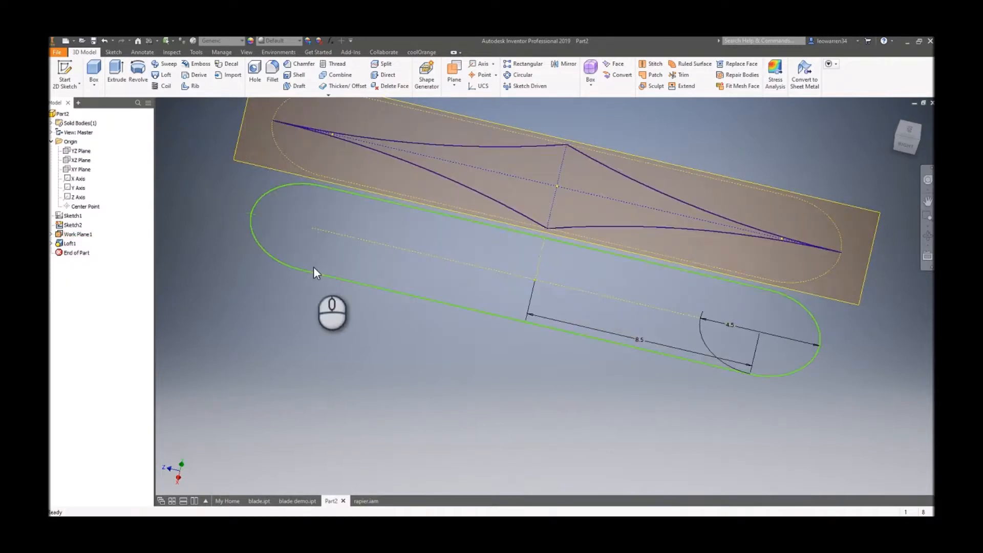
Step: Add sketch points to the base slot sketch at both ends and at the midpoints of its upper and lower edges
double_click(72, 206)
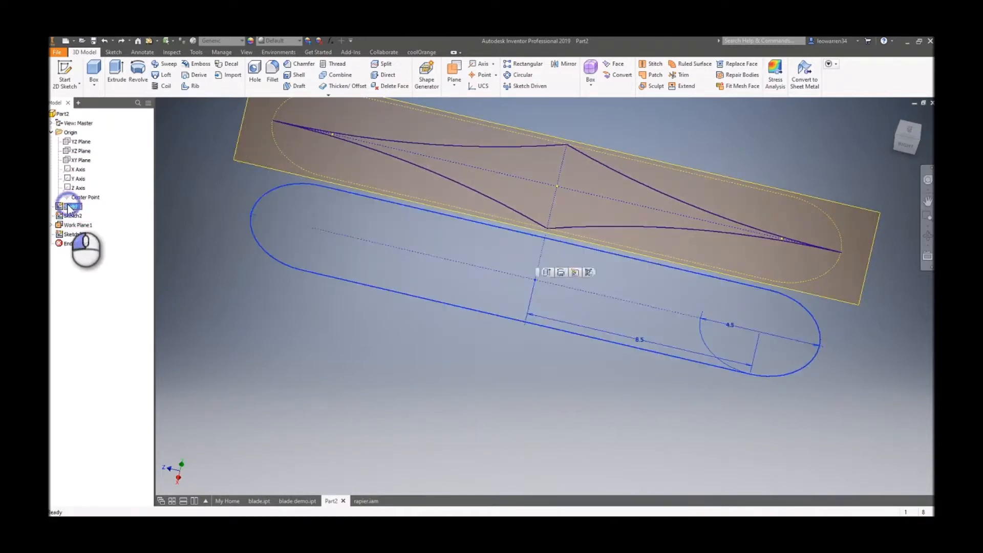
left_click(187, 87)
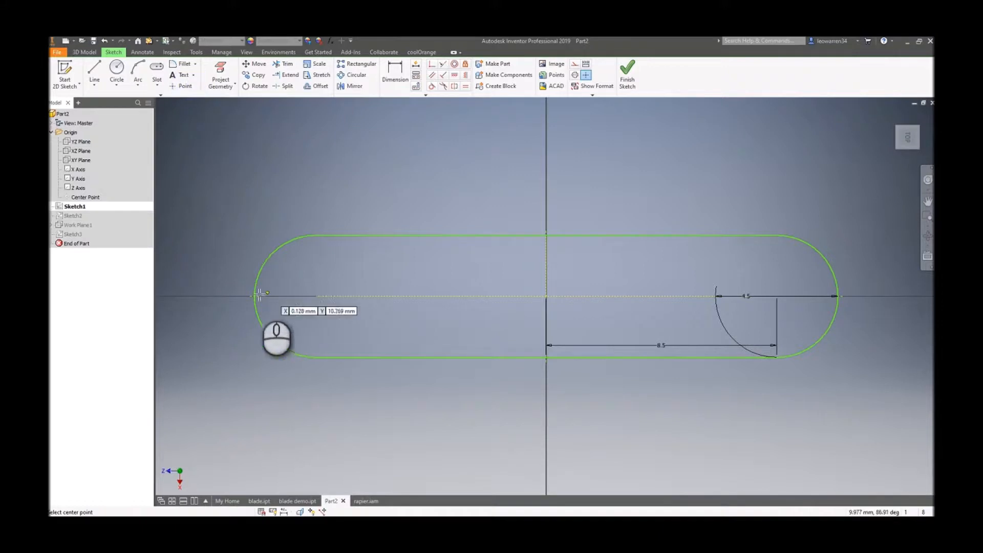
left_click(255, 296)
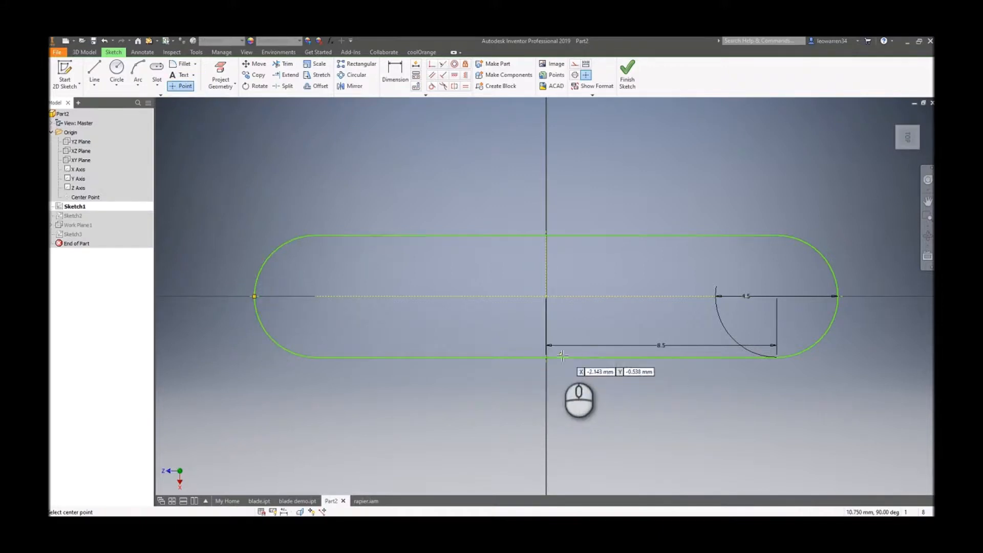
left_click(546, 358)
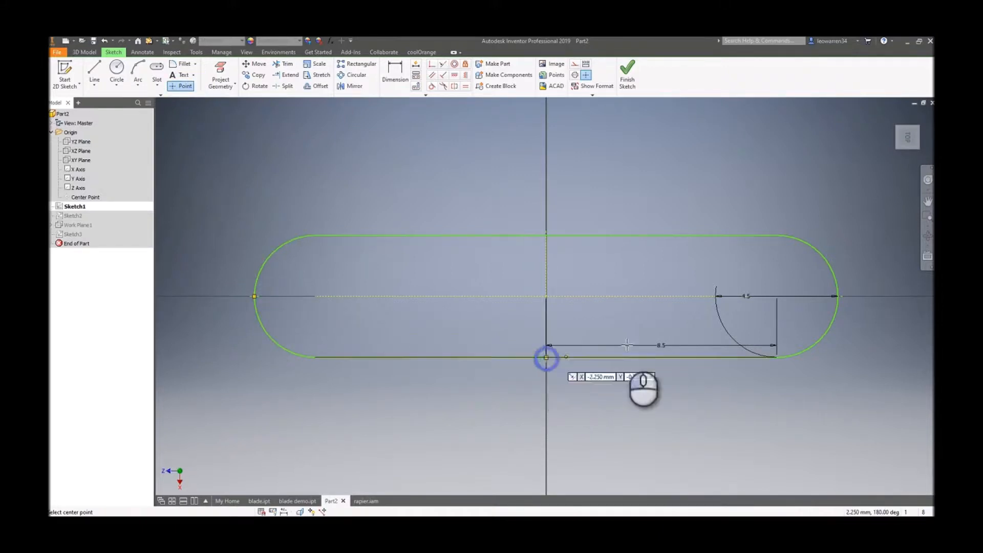
left_click(839, 296)
left_click(546, 235)
right_click(588, 208)
left_click(630, 177)
left_click(627, 72)
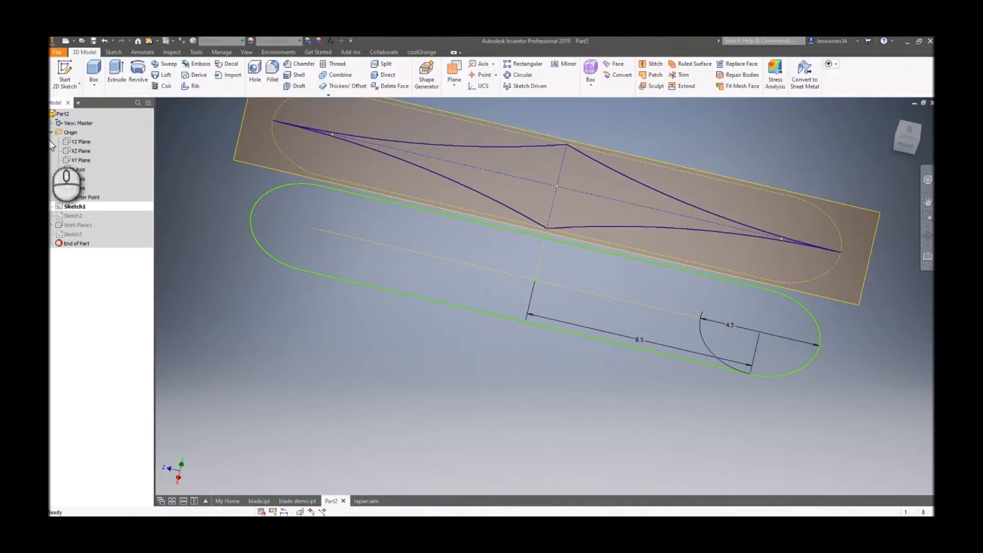
Step: Add sketch points at the four corners of the four-arc profile in the upper sketch, and finish the sketch
double_click(75, 234)
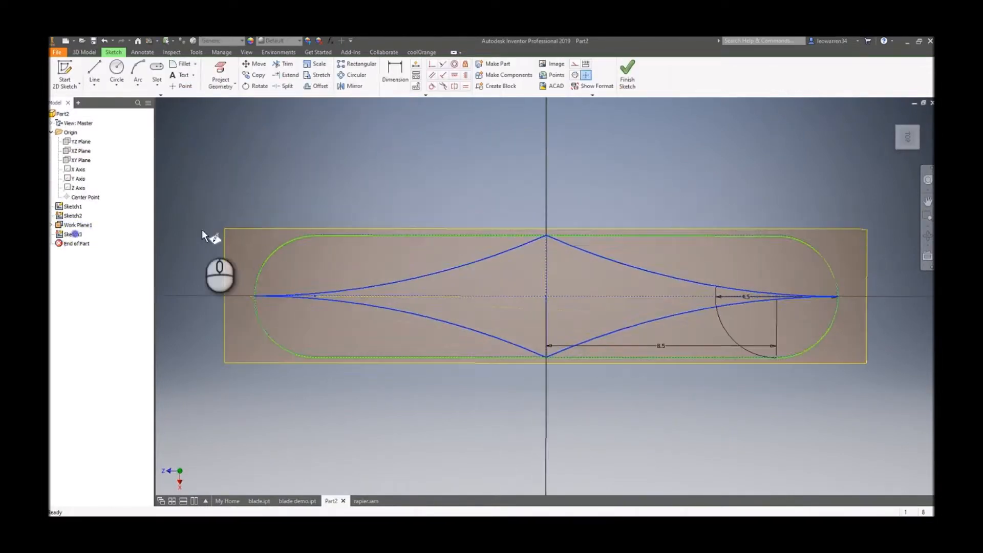
left_click(185, 86)
left_click(255, 296)
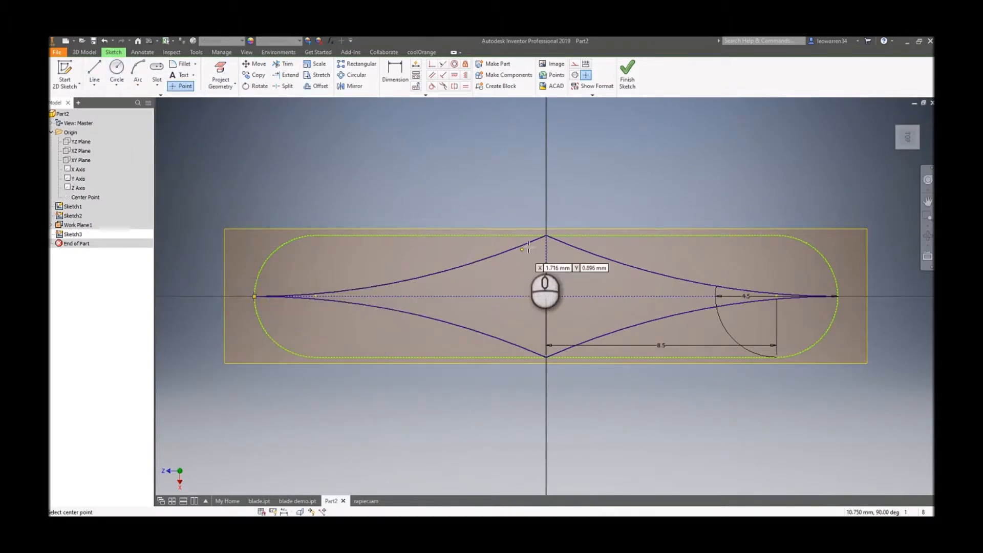
left_click(547, 236)
left_click(838, 297)
left_click(546, 357)
left_click(627, 72)
Step: Start a 3D sketch and draw a line from the base slot's left end point to the left tip of the four-arc profile
middle_click_drag(235, 200, 295, 228)
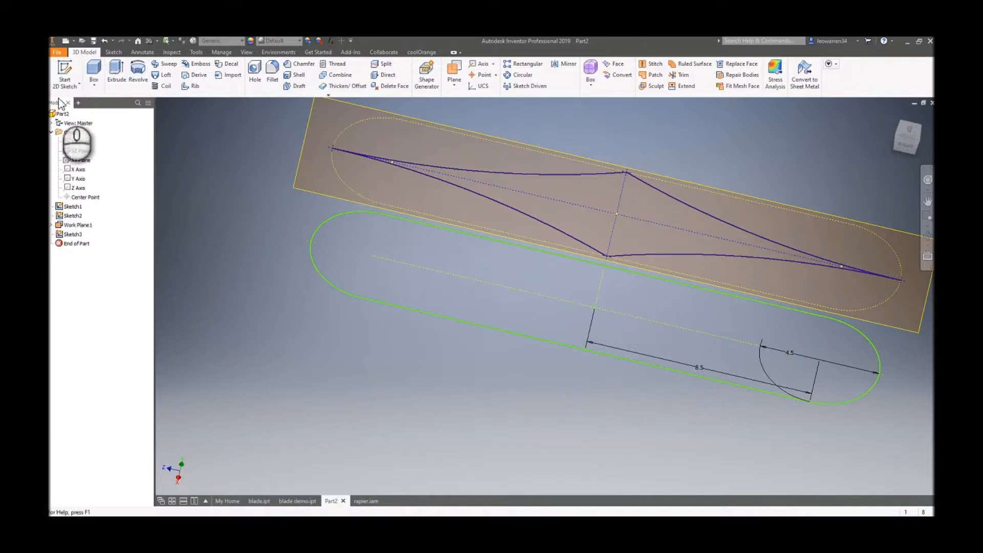
left_click(73, 86)
left_click(91, 121)
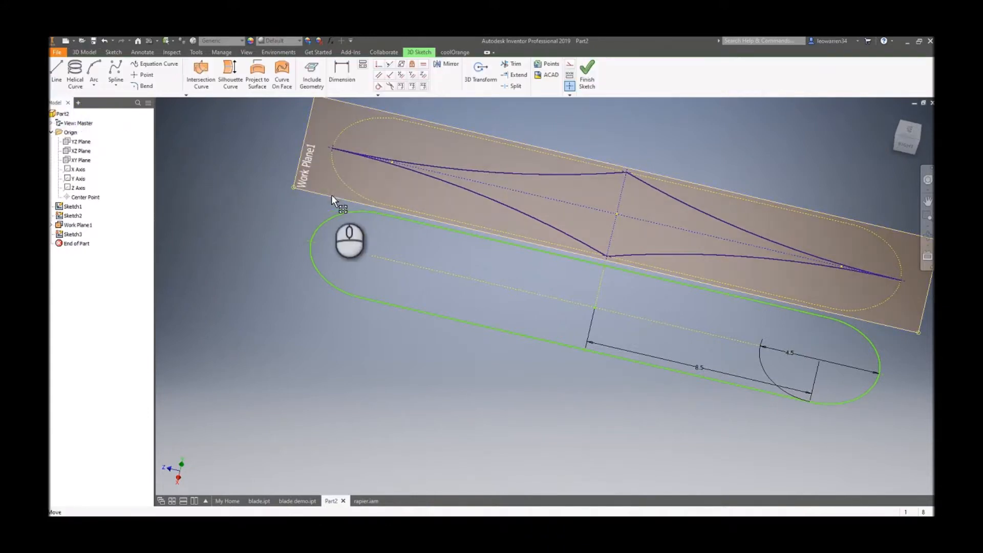
left_click(55, 71)
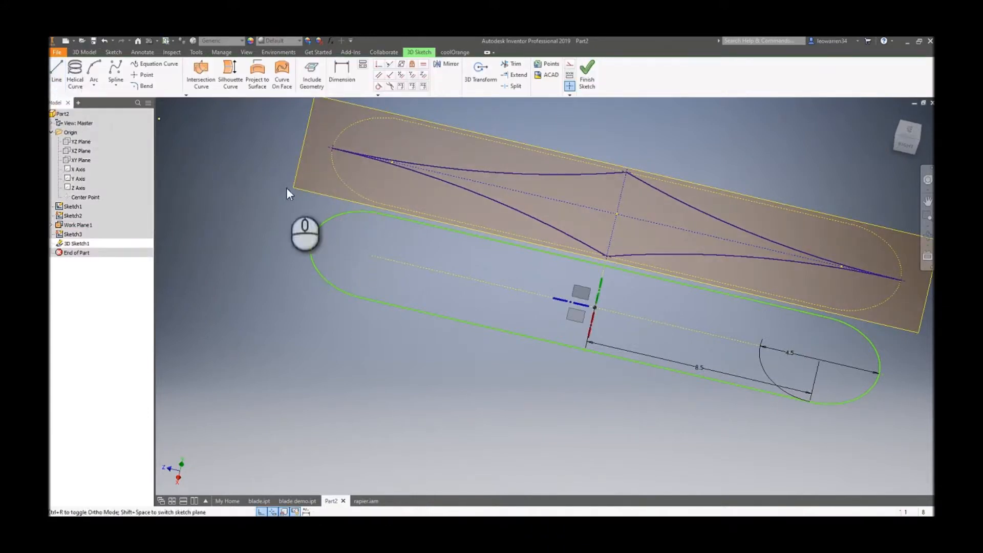
left_click(310, 240)
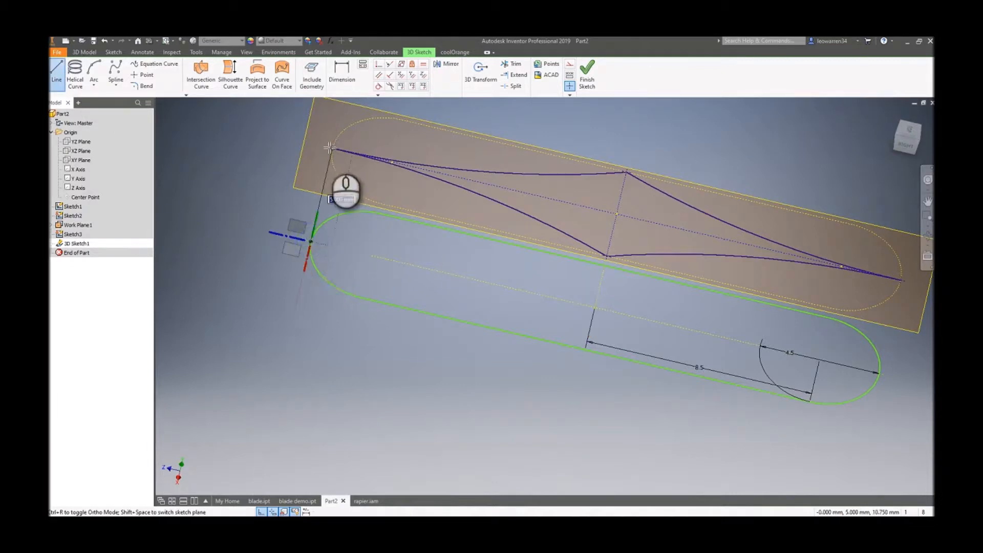
left_click(333, 149)
right_click(461, 247)
left_click(419, 250)
Step: Draw a 3D line from the midpoint of the slot's front edge to the front corner of the four-arc profile
left_click(58, 74)
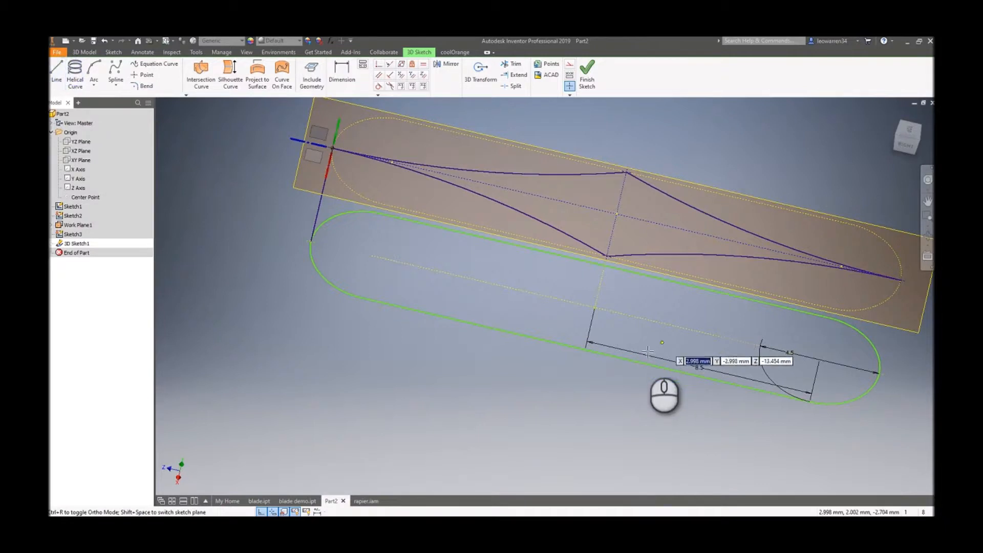
left_click(585, 349)
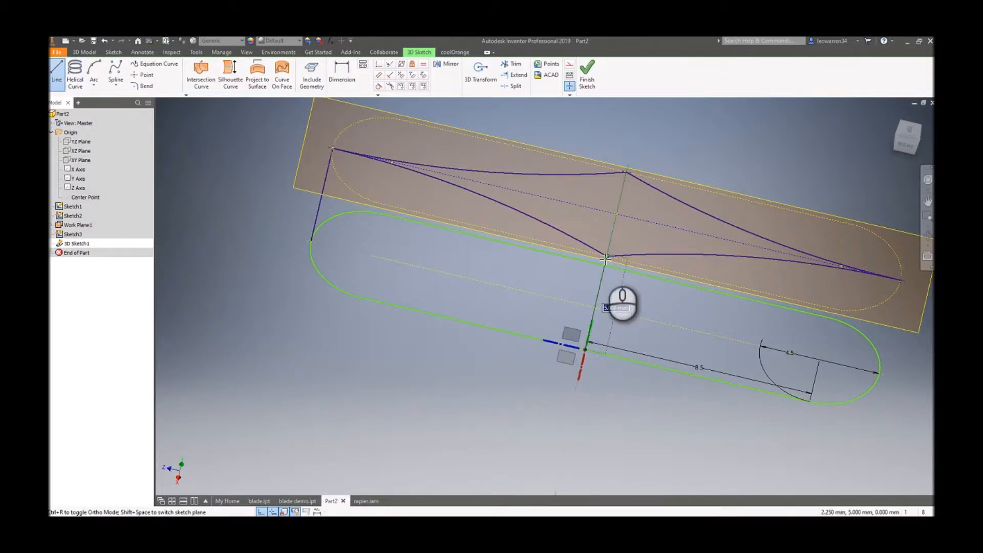
left_click(607, 257)
right_click(487, 302)
left_click(519, 297)
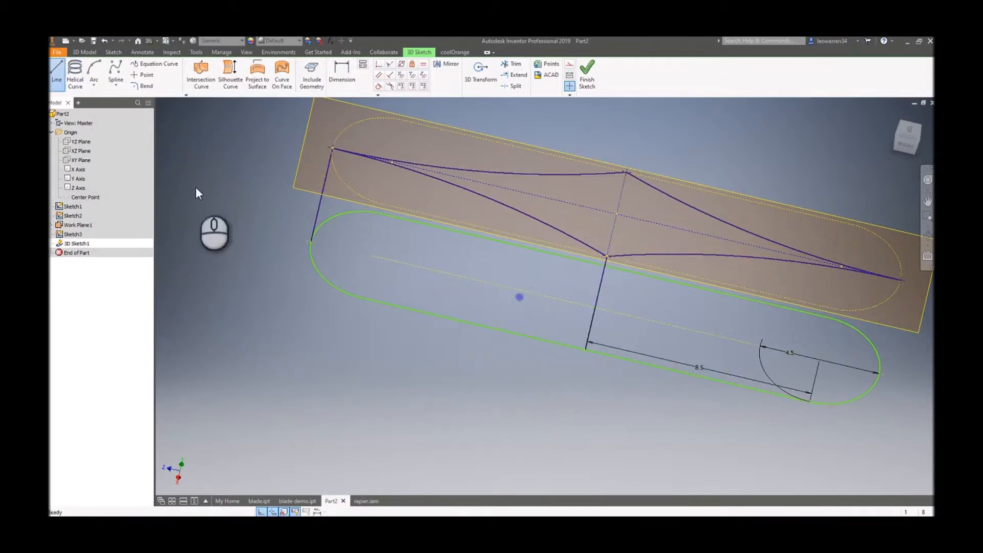
Step: Draw a 3D line from the base slot's right end point to the right tip of the four-arc profile
left_click(58, 74)
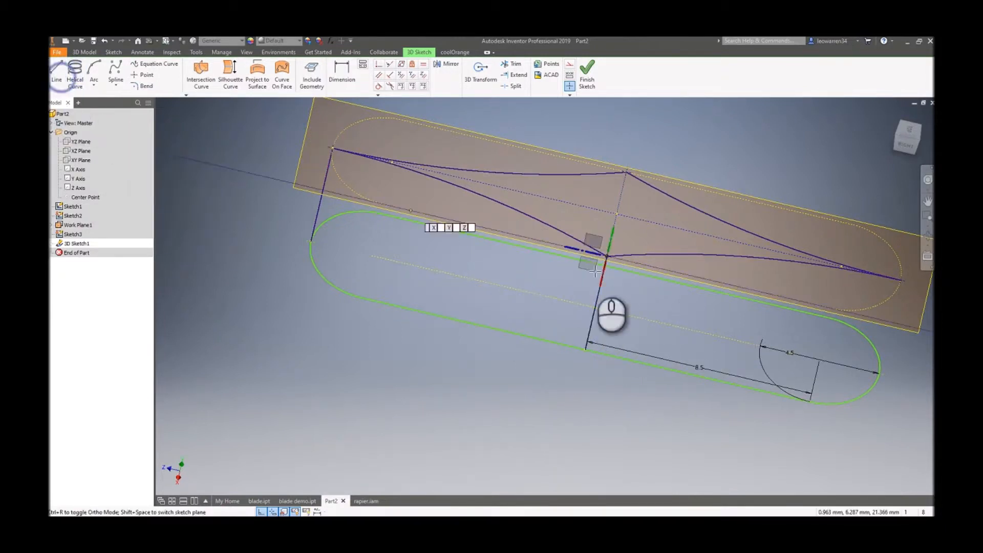
left_click(884, 377)
left_click(902, 281)
right_click(805, 342)
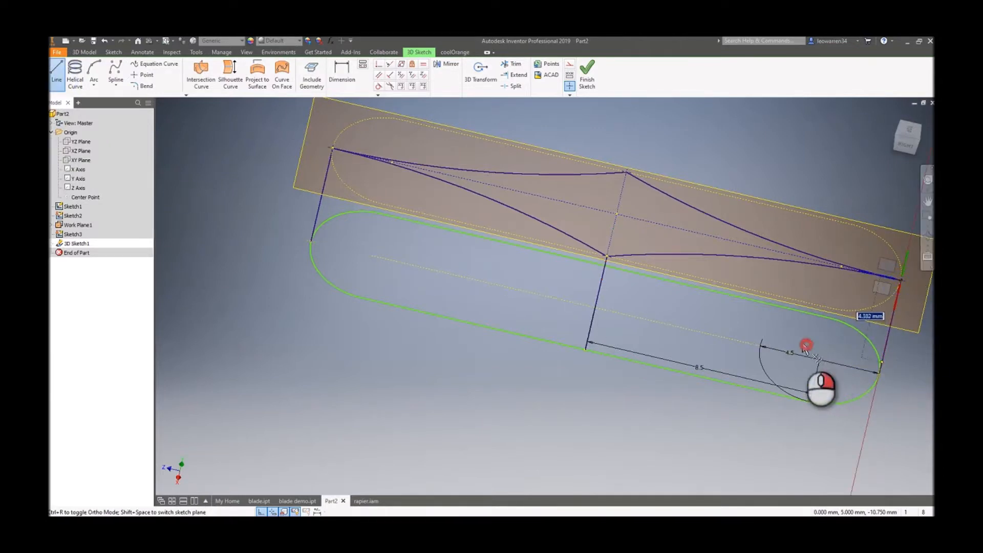
left_click(838, 335)
Step: Draw a 3D line from the four-arc profile's back corner to the midpoint of the slot's back edge, and finish the 3D sketch
mouse_move(908, 141)
middle_mouse_down("shift")
mouse_move(753, 157)
mouse_move(667, 184)
middle_mouse_up("shift")
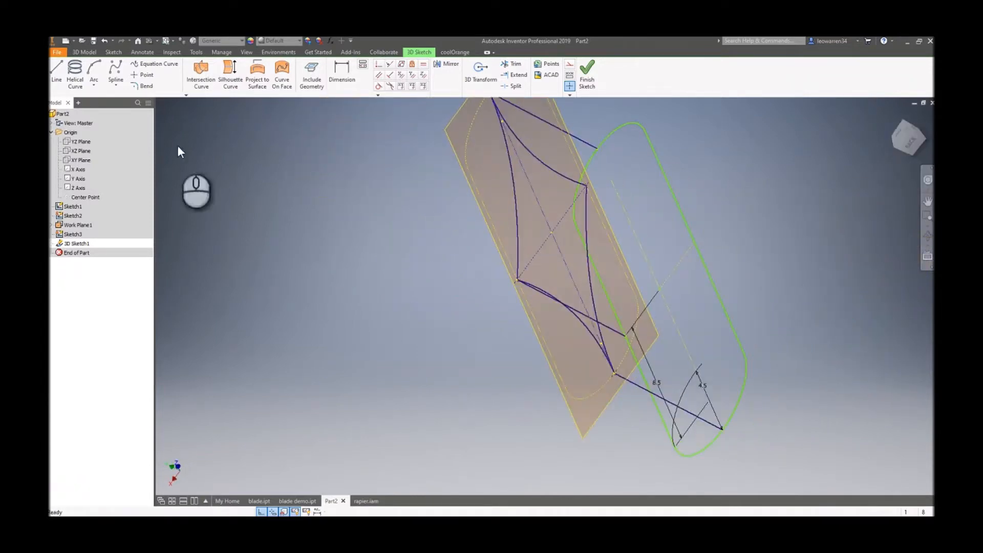
left_click(56, 72)
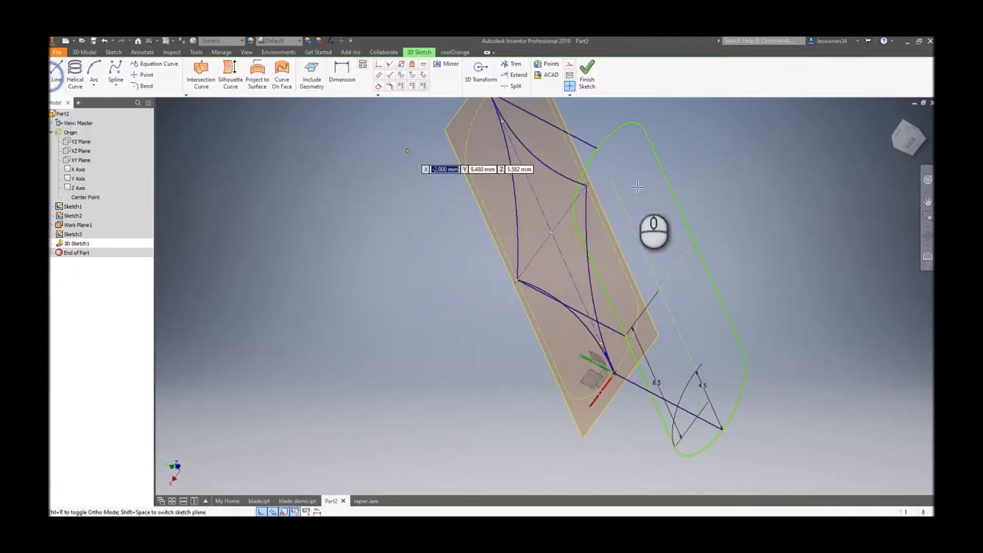
left_click(585, 184)
left_click(696, 243)
right_click(773, 193)
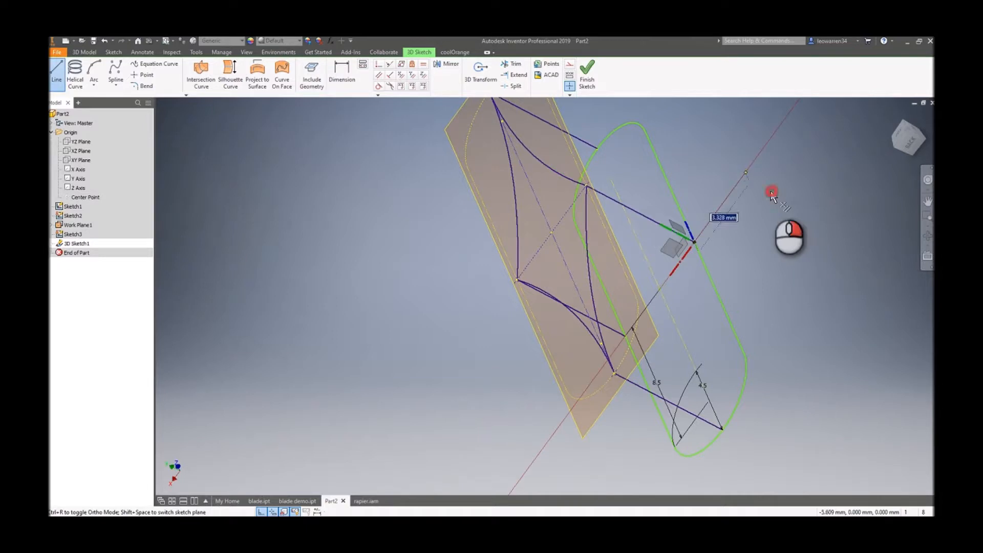
left_click(793, 192)
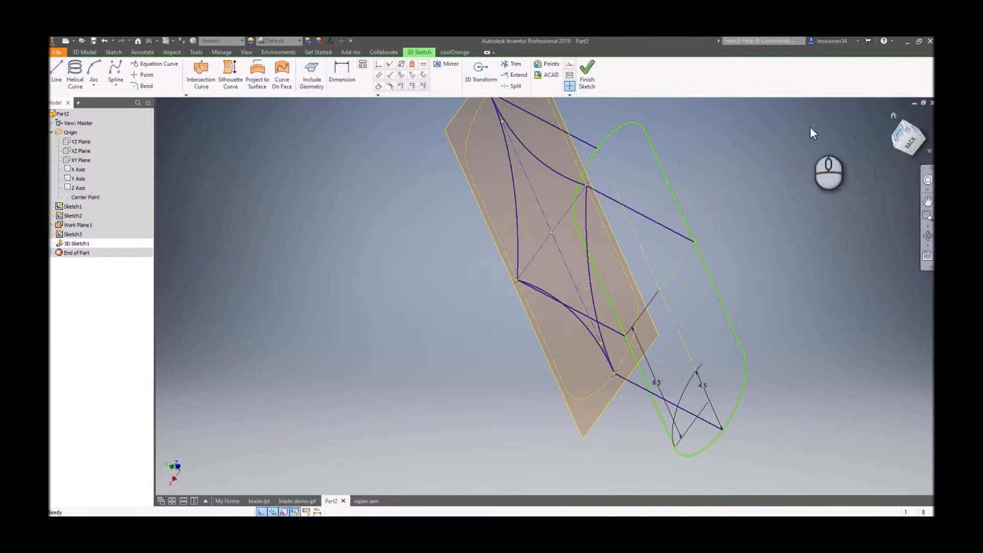
left_click(587, 74)
Step: Start a solid loft with the base slot and the four-arc profile as its sections
left_click(901, 131)
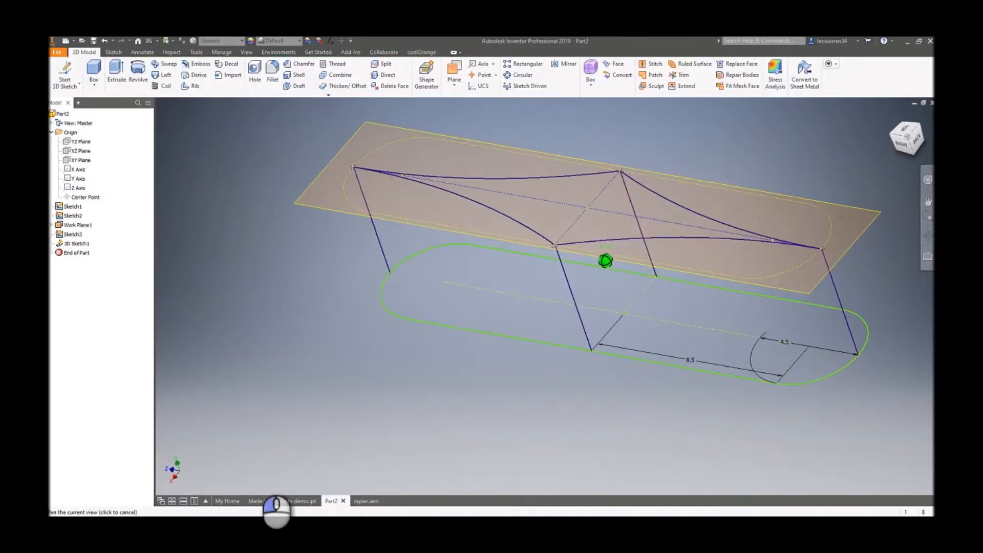
left_click(899, 147)
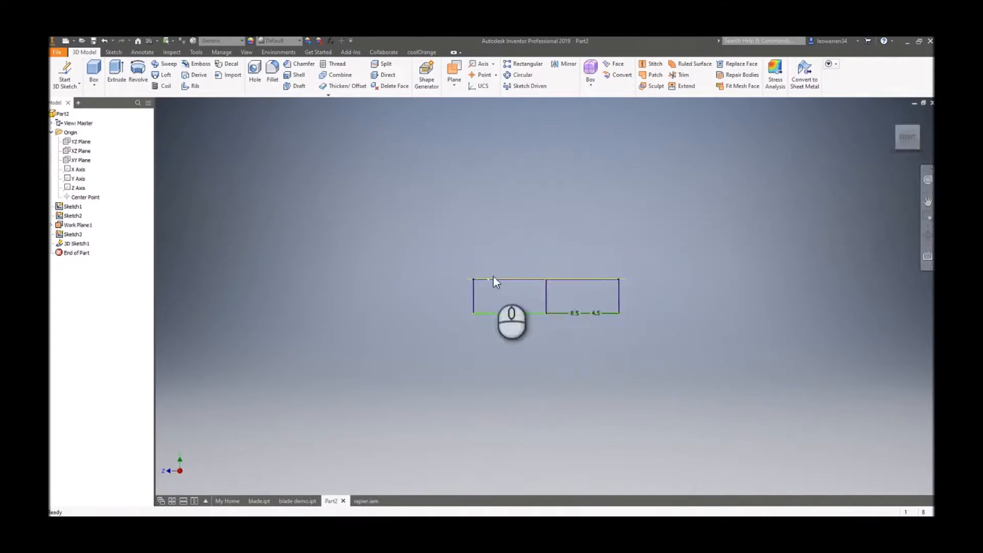
left_click(163, 74)
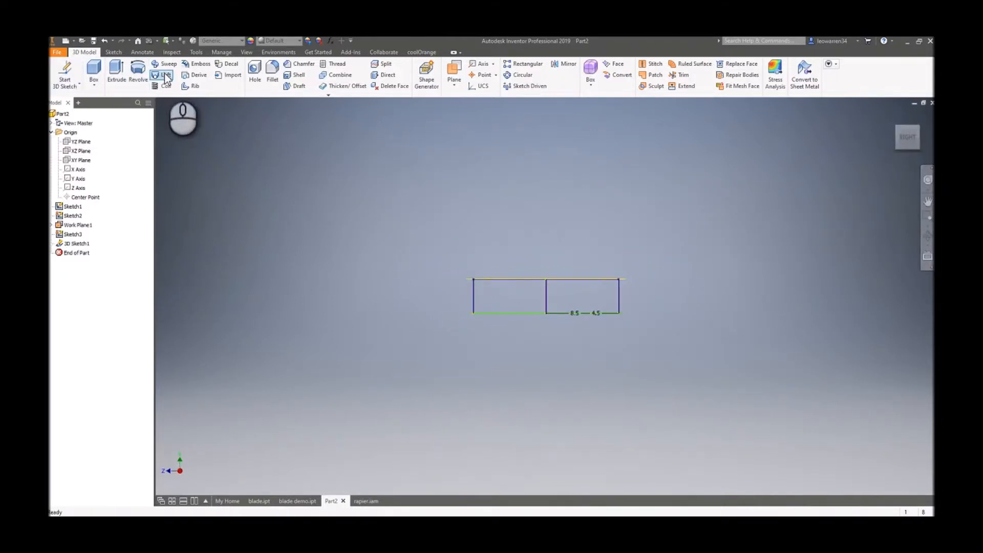
left_click_drag(903, 134, 899, 173)
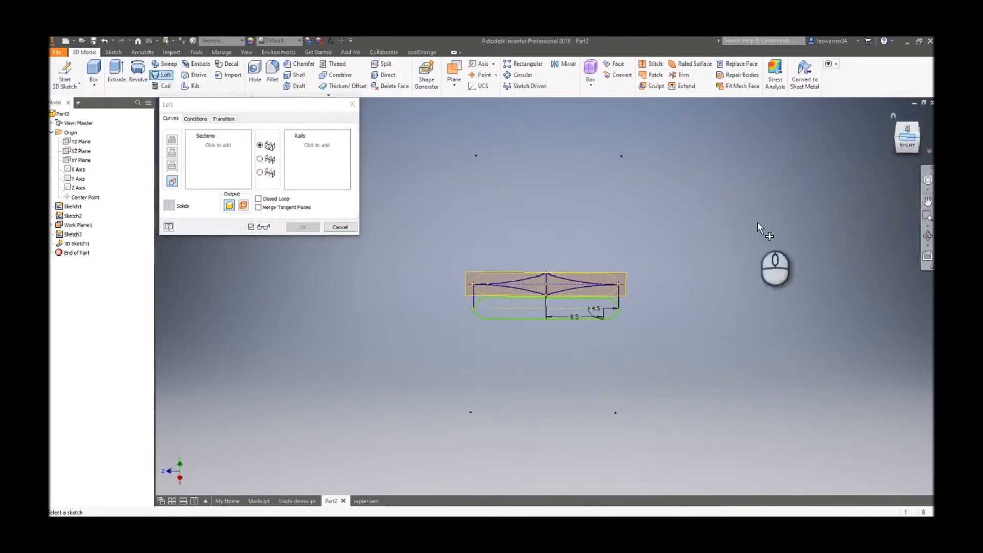
left_click(526, 317)
left_click(531, 285)
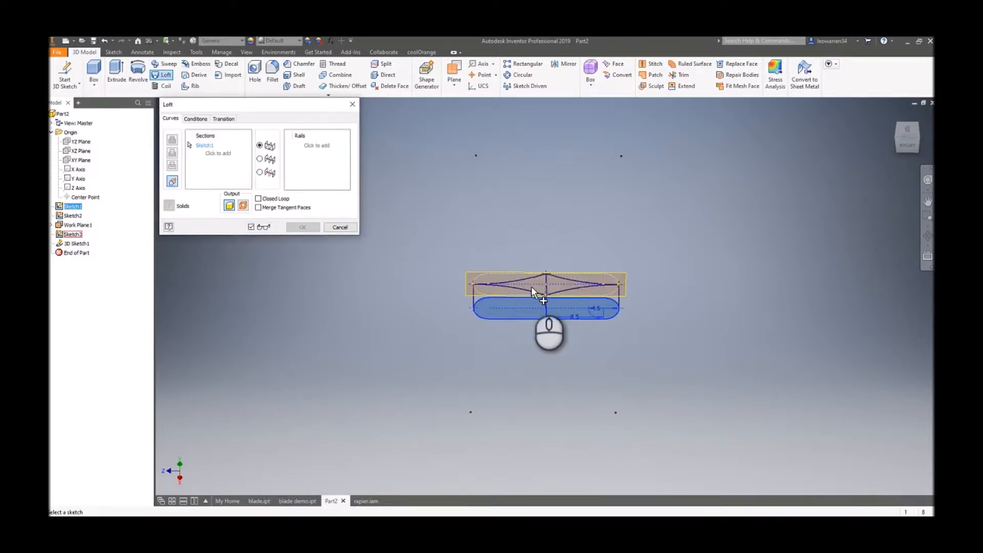
Step: Add the four 3D sketch lines as rails of the loft and create the solid
left_click(305, 163)
scroll(475, 288, "up", 2)
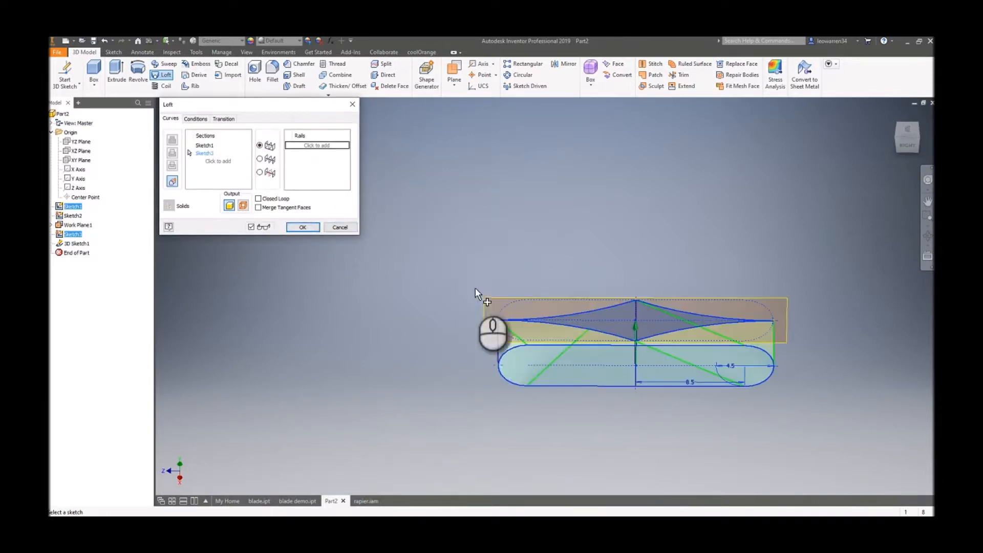
left_click(497, 338)
left_click(636, 357)
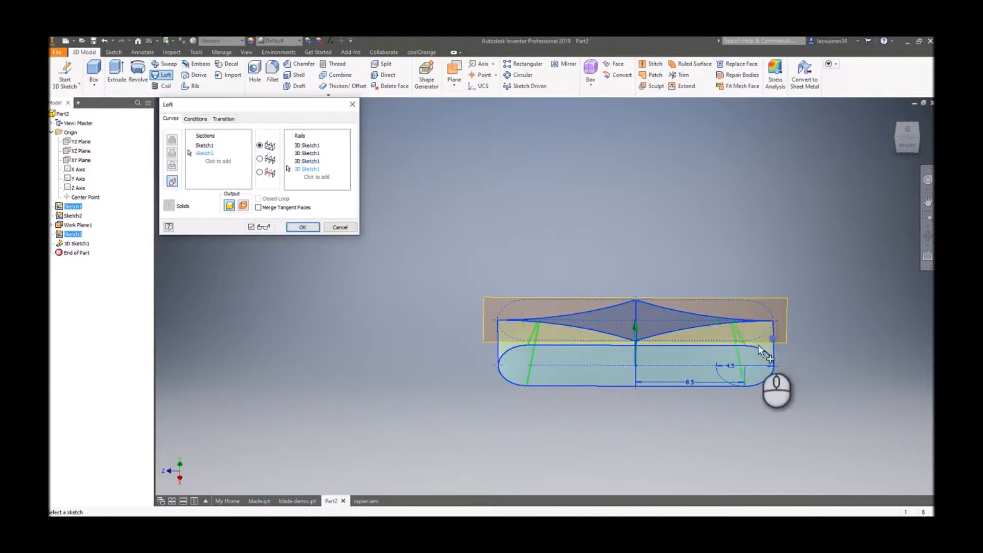
left_click(300, 227)
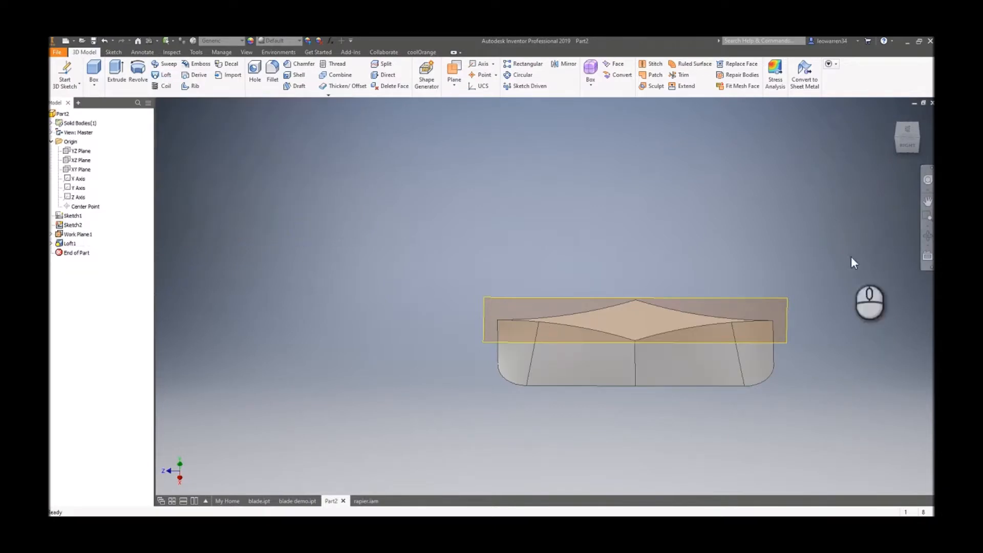
Step: Examine the lofted transition from the side and from above
left_click(894, 153)
mouse_move(893, 153)
left_mouse_down()
mouse_move(858, 177)
mouse_move(900, 139)
left_mouse_up()
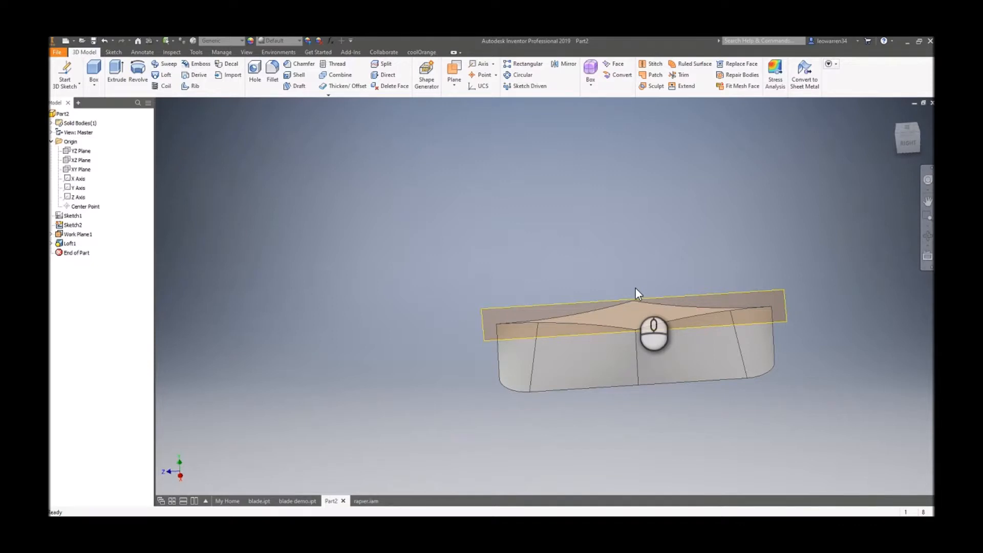
left_click(909, 149)
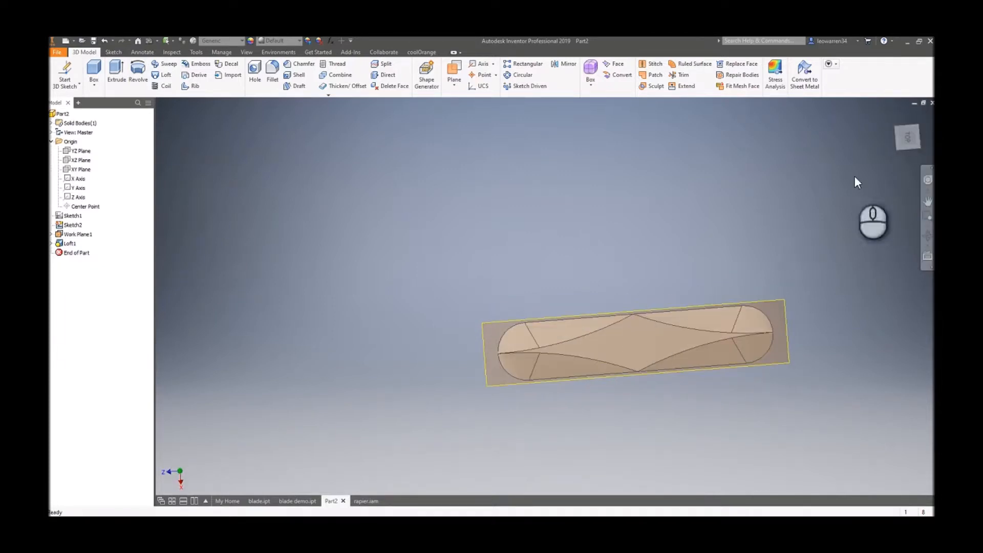
middle_click_drag(857, 182, 796, 225, "shift")
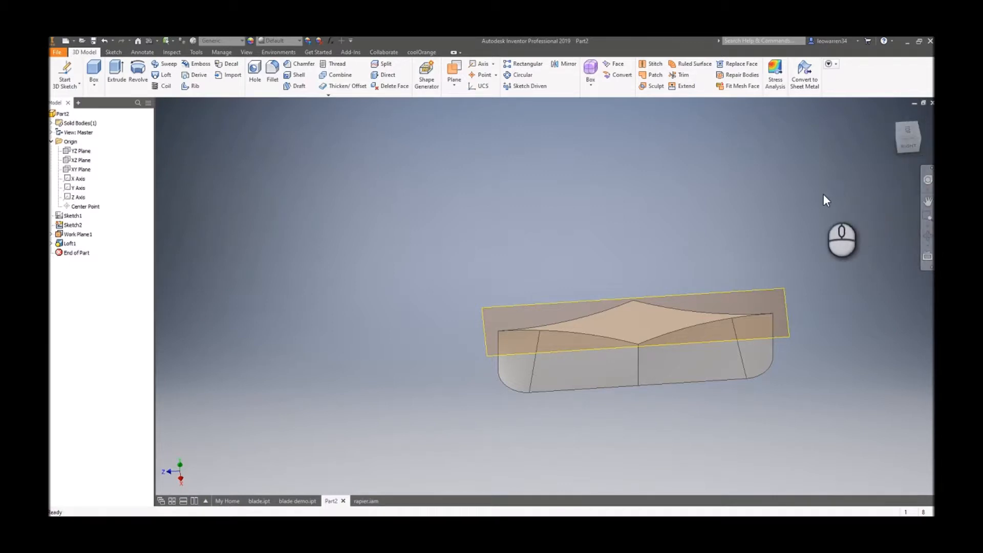
left_click_drag(908, 144, 914, 152)
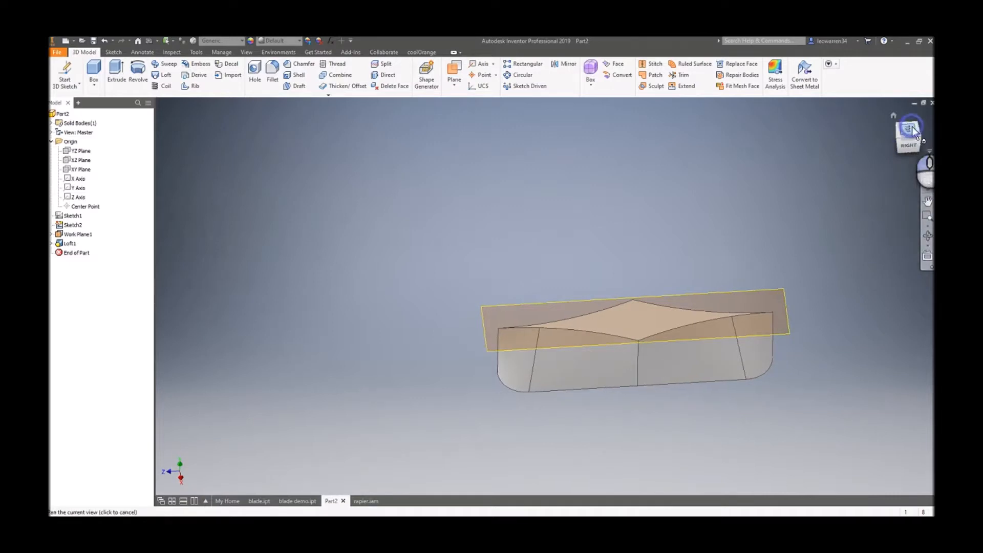
left_click(912, 130)
mouse_move(905, 140)
left_mouse_down()
mouse_move(908, 490)
mouse_move(906, 140)
left_mouse_up()
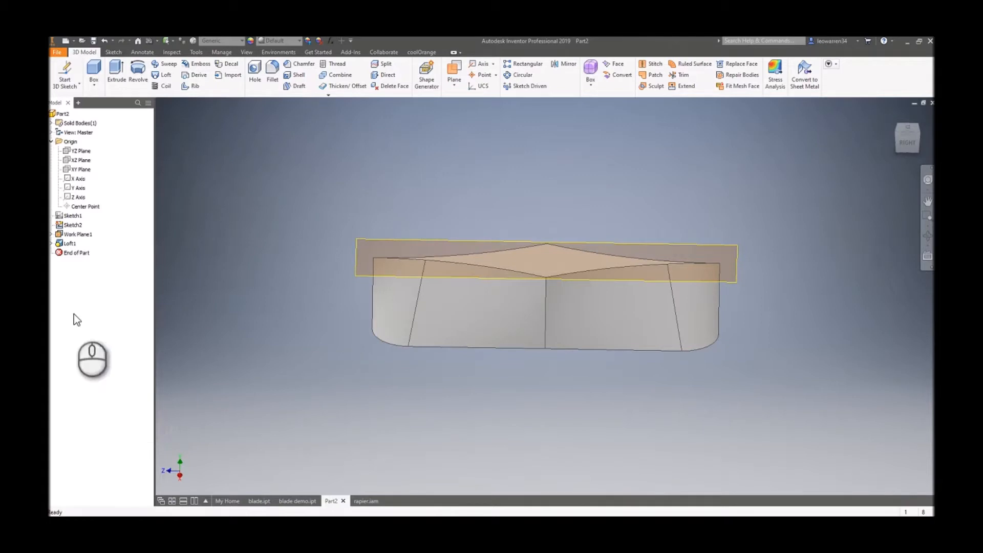
Step: Create a work plane offset from the XZ plane, far above the lofted solid
left_click(450, 88)
left_click(466, 100)
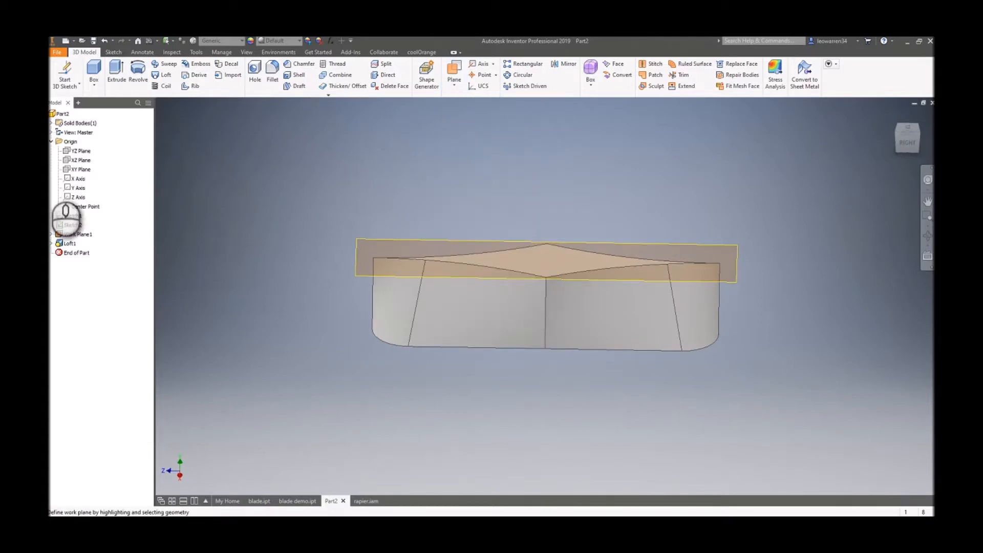
left_click(81, 160)
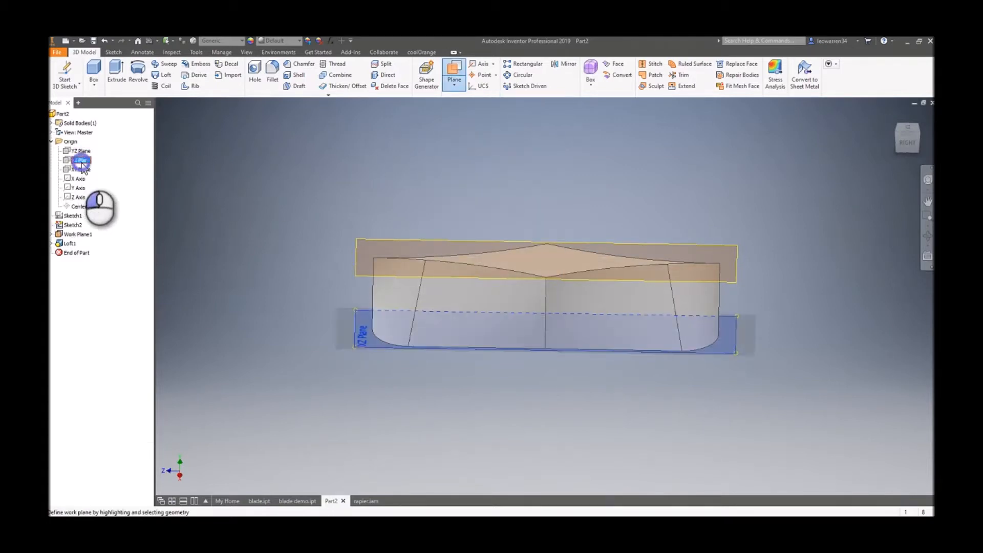
left_click_drag(733, 345, 687, 213)
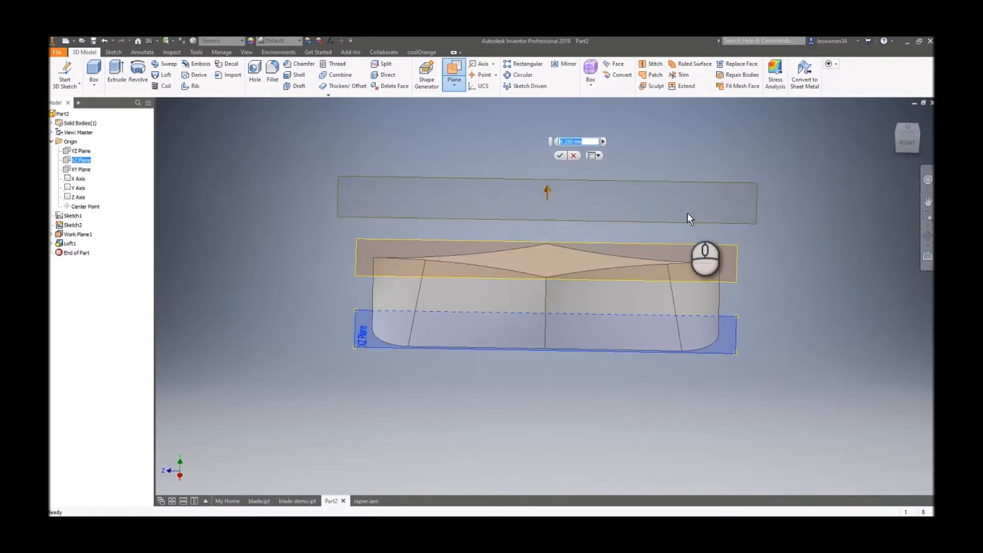
key("Return")
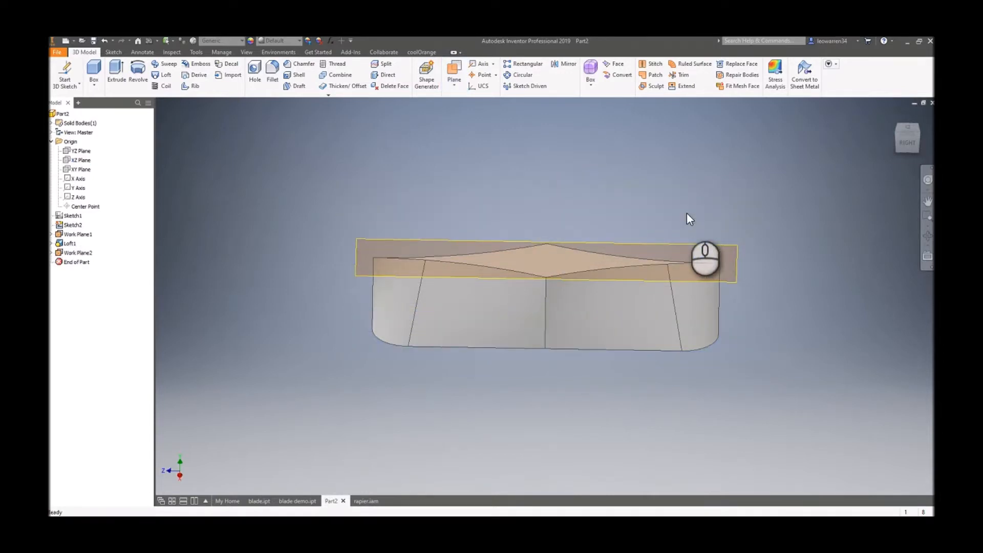
Step: Start a 2D sketch on the new upper work plane
scroll(709, 163, "up", 10)
middle_click_drag(707, 165, 620, 379)
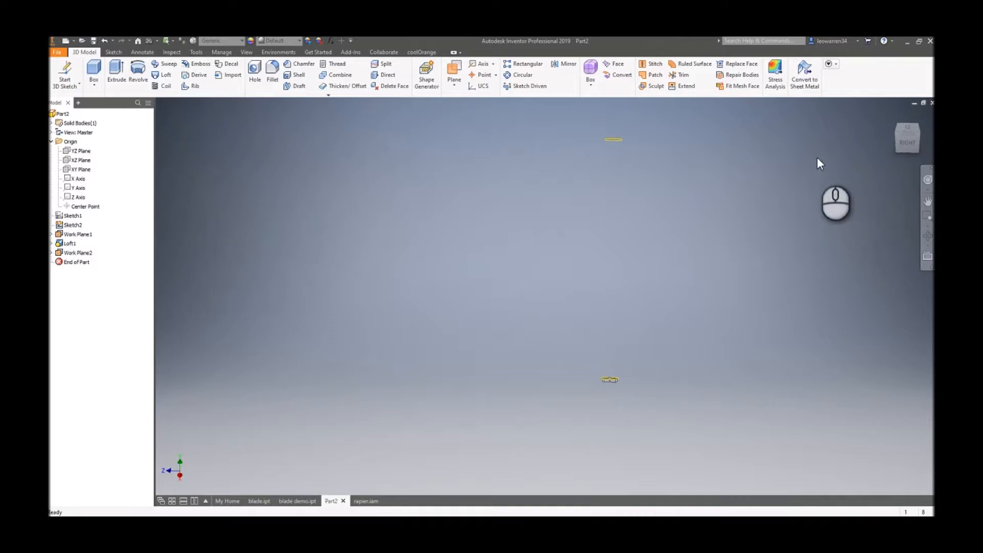
left_click(903, 131)
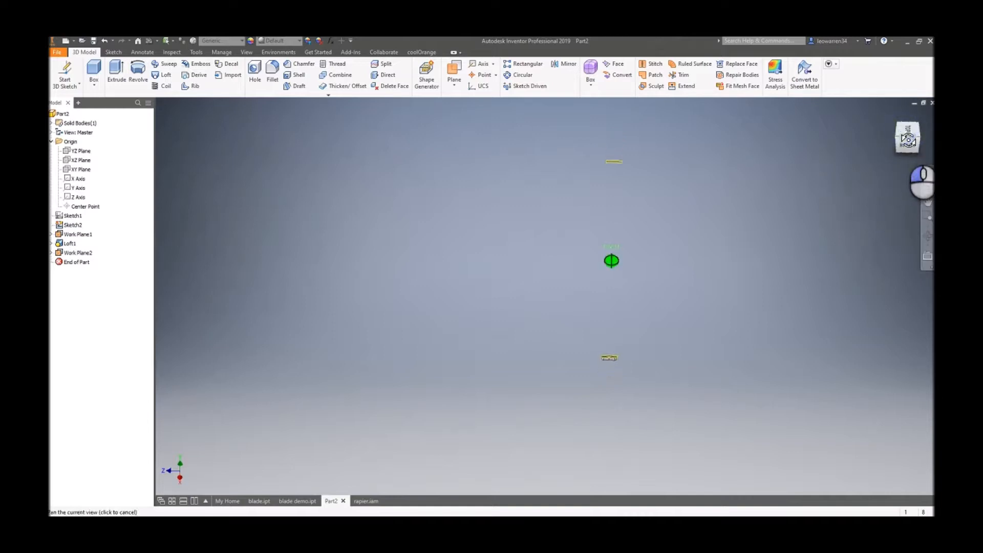
left_click(910, 132)
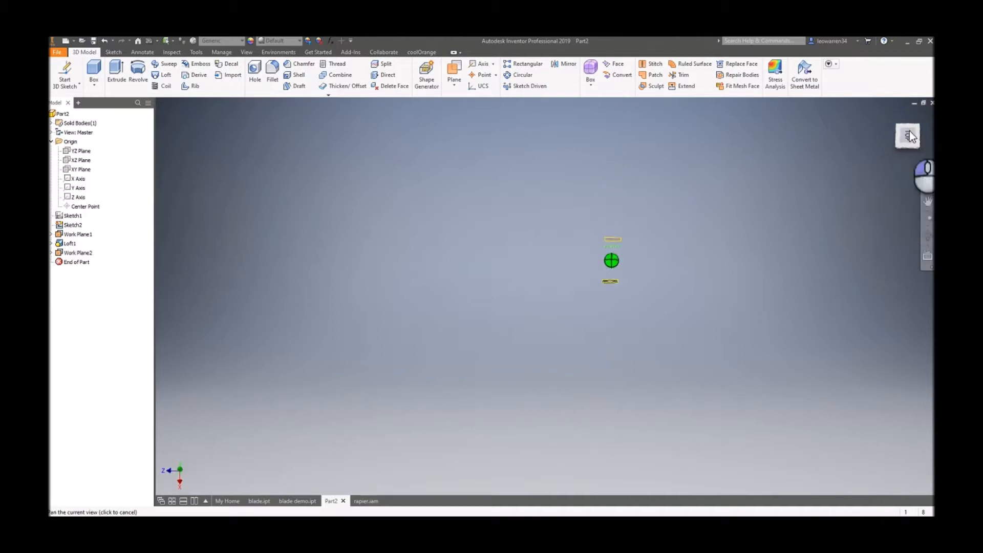
scroll(627, 232, "up", 3)
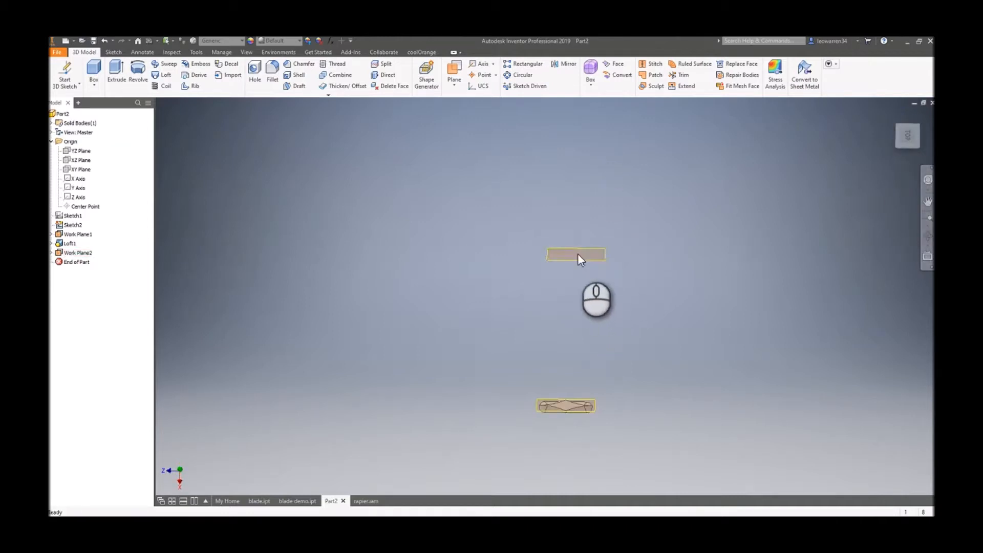
left_click(80, 83)
left_click(84, 100)
left_click(558, 245)
mouse_move(537, 343)
middle_mouse_down()
mouse_move(543, 246)
mouse_move(482, 399)
middle_mouse_up()
middle_click_drag(525, 263, 509, 314)
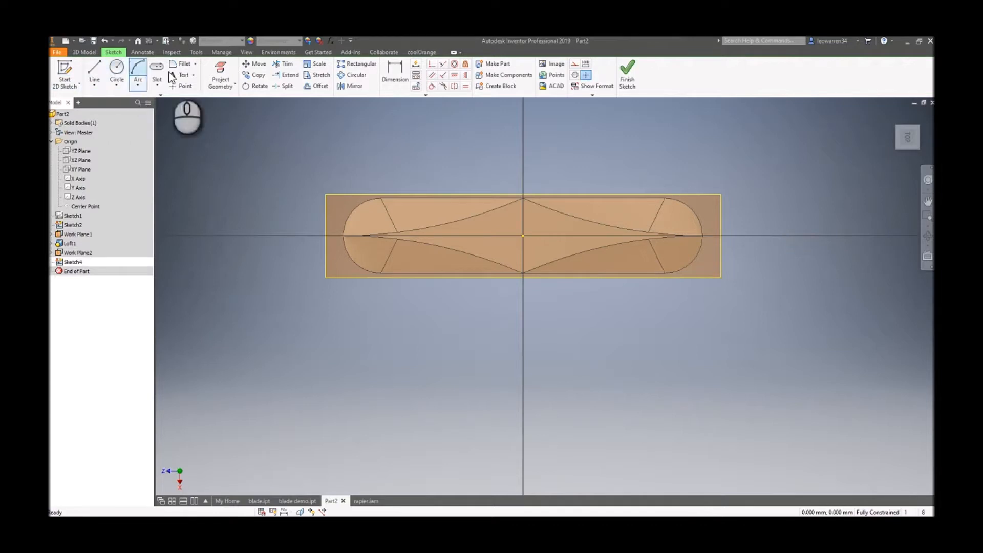
Step: Draw a 1.5 mm horizontal construction line from the origin toward the right end of the blade section
left_click(94, 72)
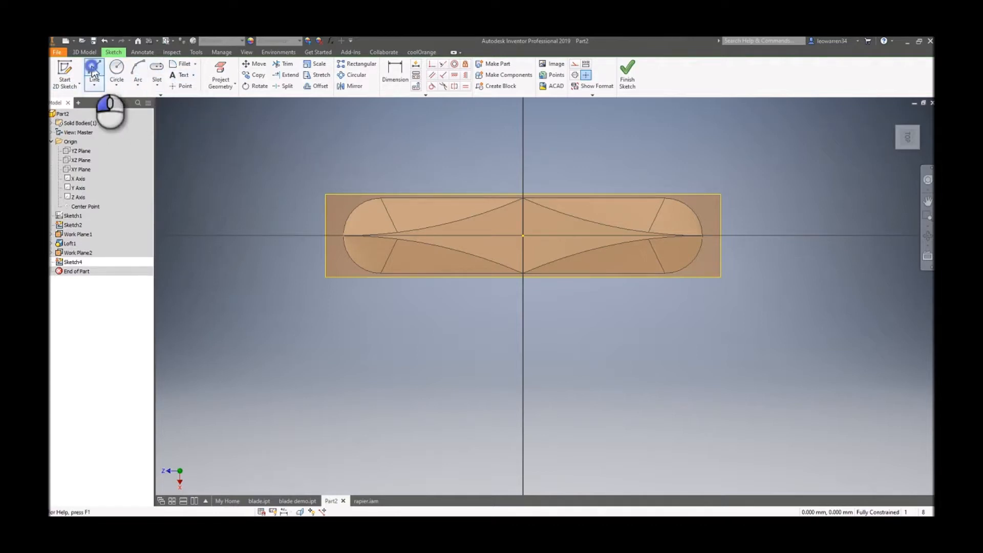
left_click(576, 65)
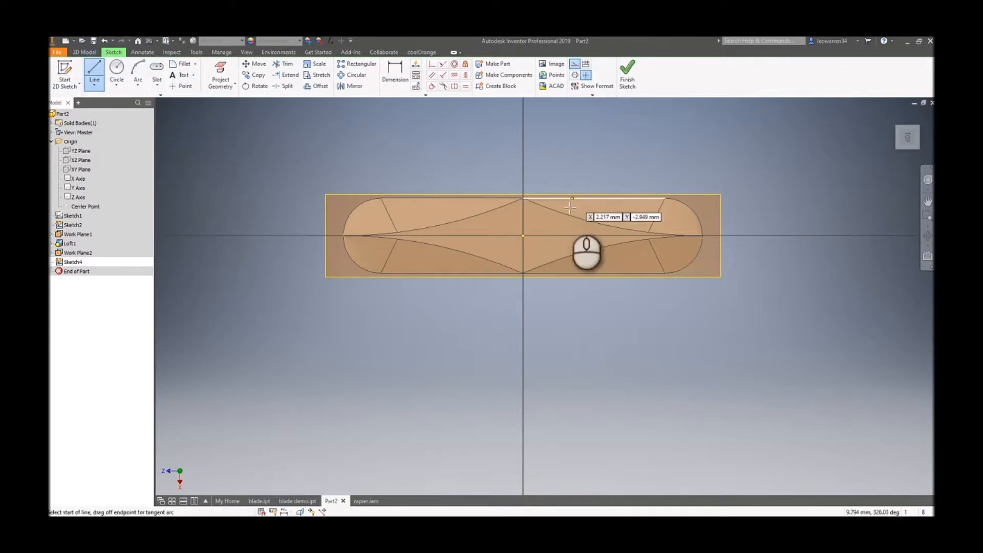
left_click(523, 237)
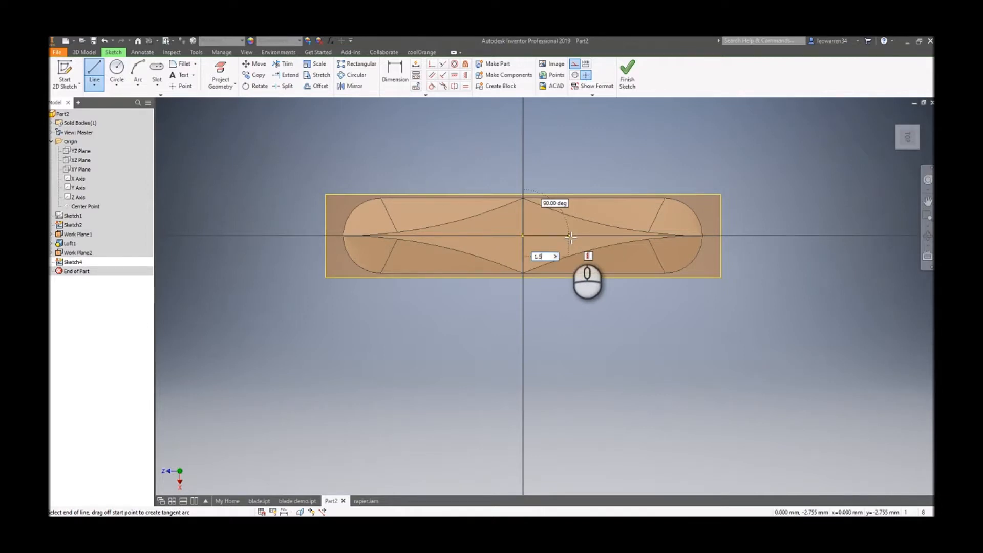
right_click(549, 213)
left_click(568, 214)
scroll(554, 224, "down", 3)
scroll(554, 225, "up", 4)
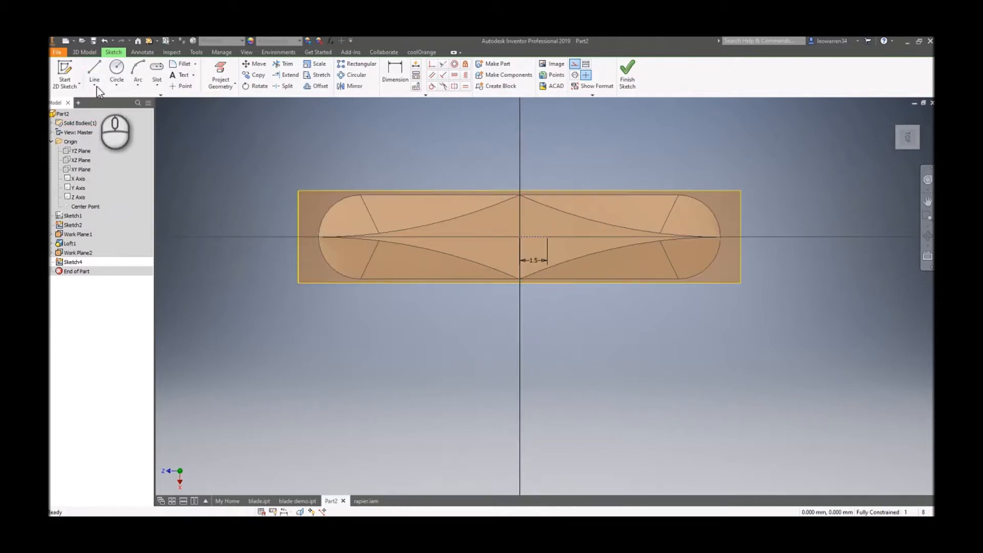
Step: Draw a 0.5 mm vertical construction line upward from the origin
left_click(95, 72)
left_click(520, 237)
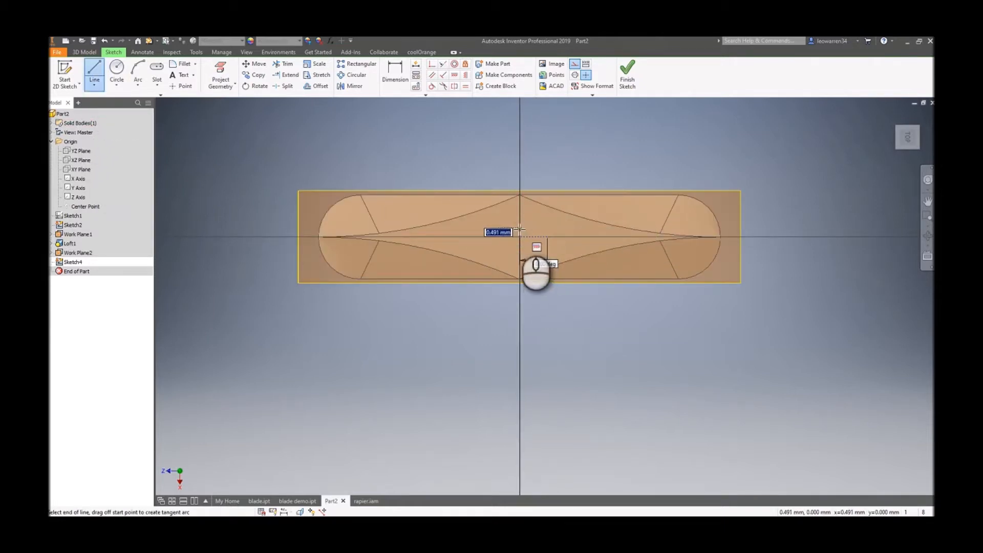
type(".5")
key("Tab")
left_click(519, 219)
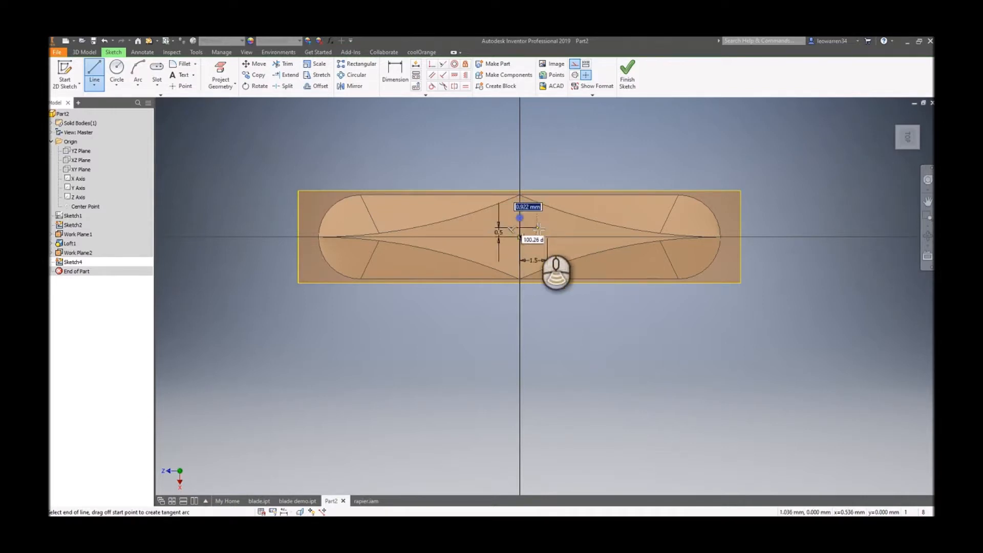
scroll(537, 227, "up", 5)
right_click(459, 228)
left_click(492, 226)
Step: Draw a 1.5 mm horizontal construction line from the origin toward the left end of the blade section
left_click(95, 72)
left_click(416, 296)
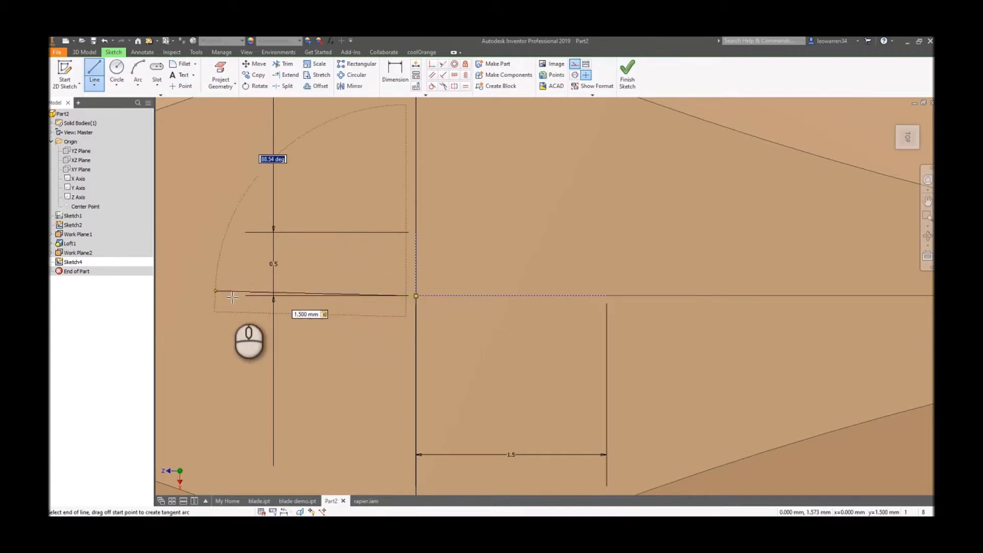
left_click(214, 295)
right_click(298, 279)
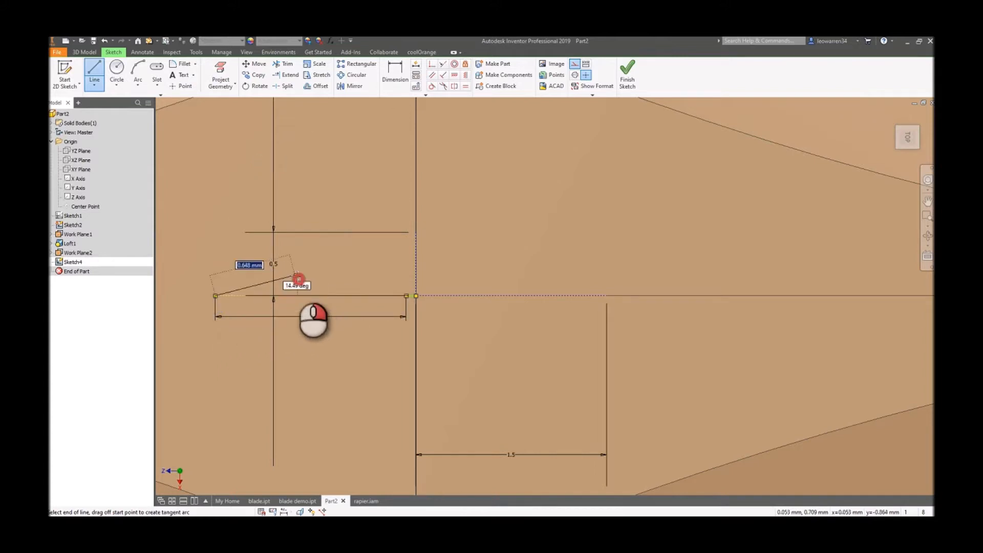
left_click(322, 274)
Step: Draw a 0.5 mm vertical construction line downward from the origin
left_click(94, 74)
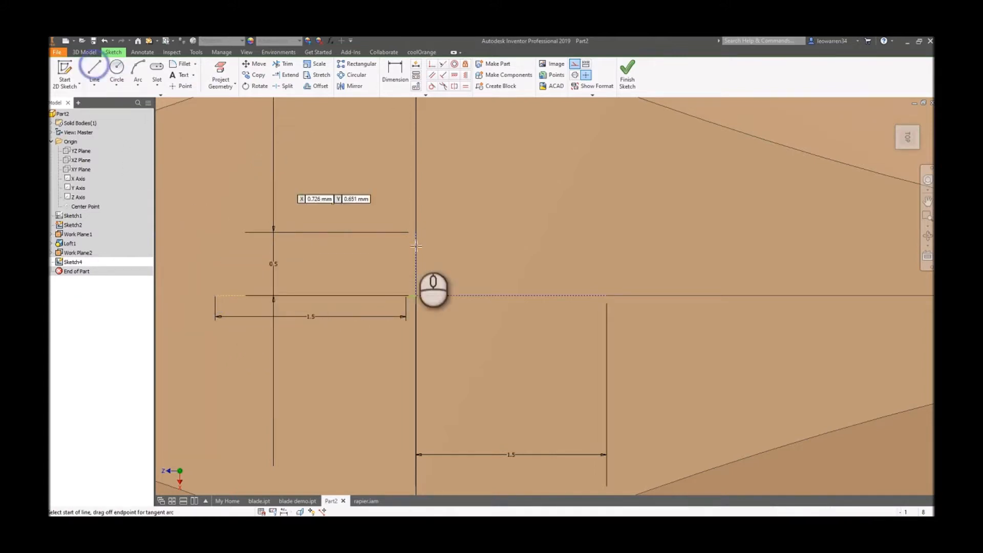
left_click_drag(416, 298, 418, 352)
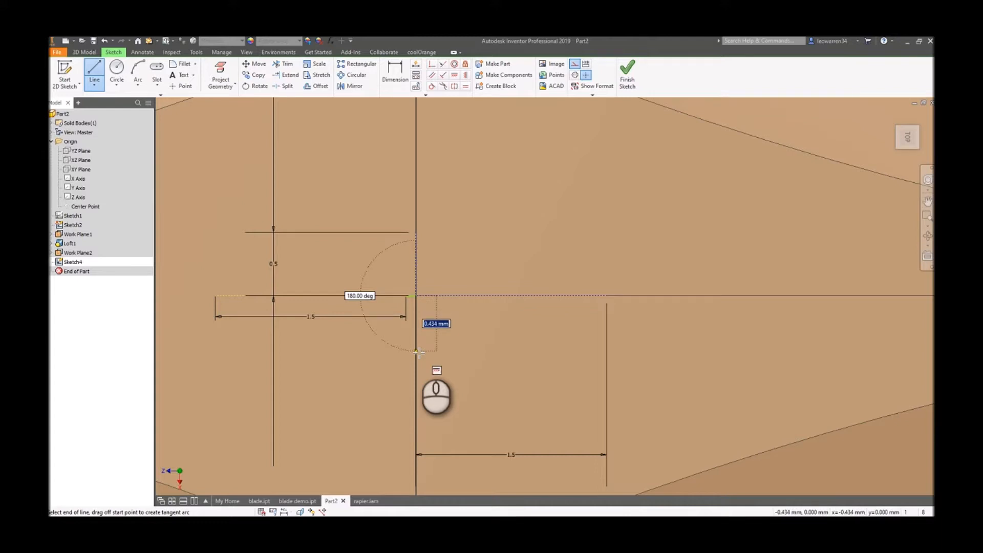
right_click(504, 254)
left_click(539, 254)
scroll(513, 246, "up", 3)
Step: Draw an inward-curving arc from the left construction line's end to the upper line's end and convert it to normal geometry
left_click(138, 74)
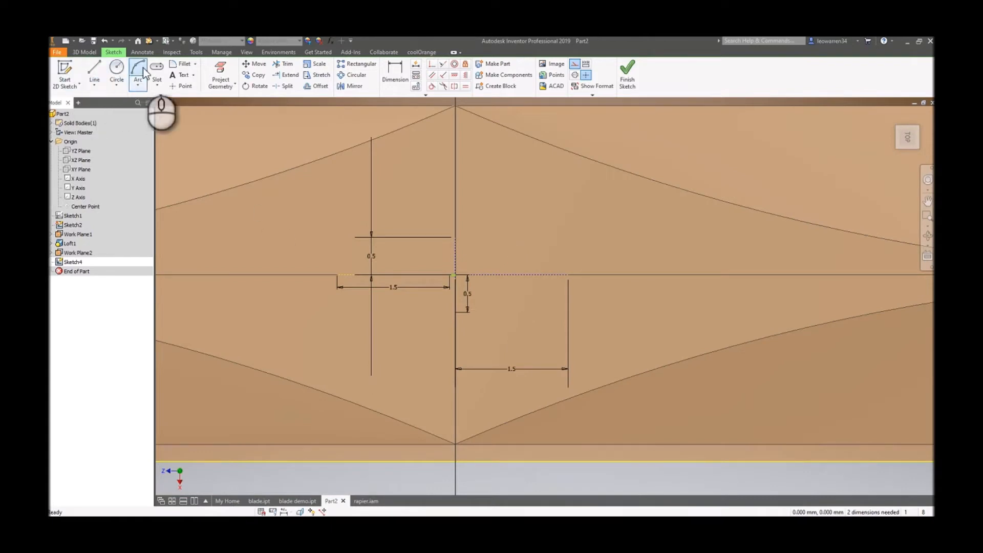
left_click(337, 275)
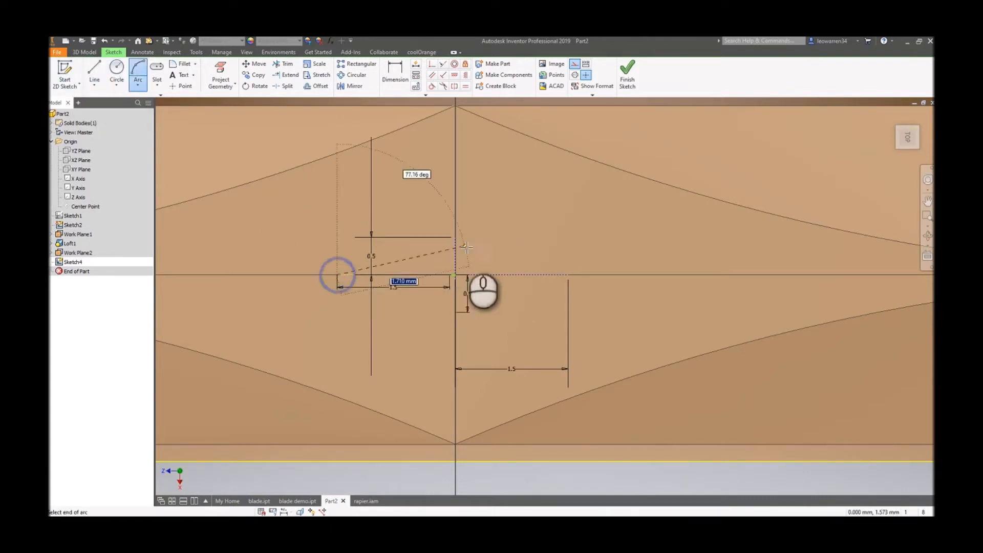
left_click(455, 237)
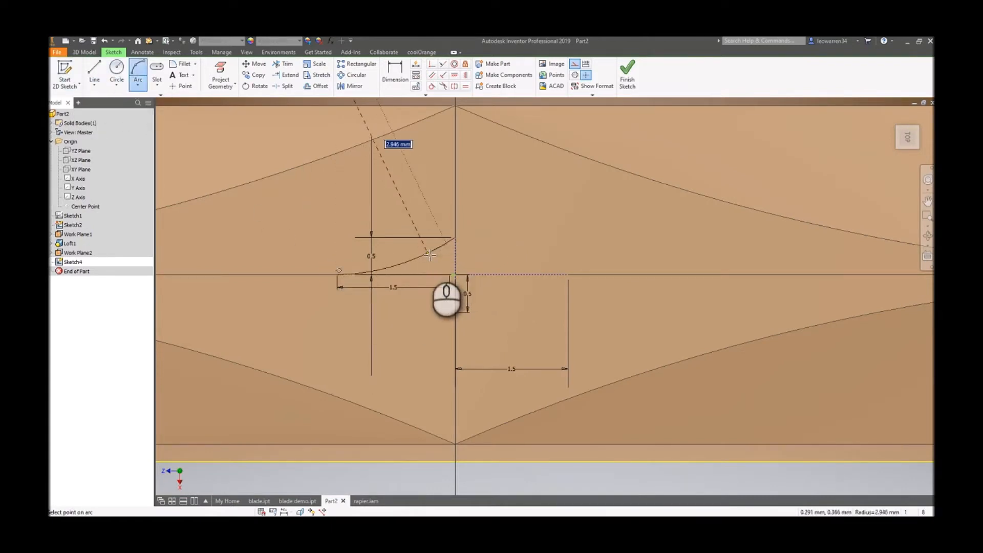
left_click(407, 251)
right_click(402, 236)
left_click(439, 222)
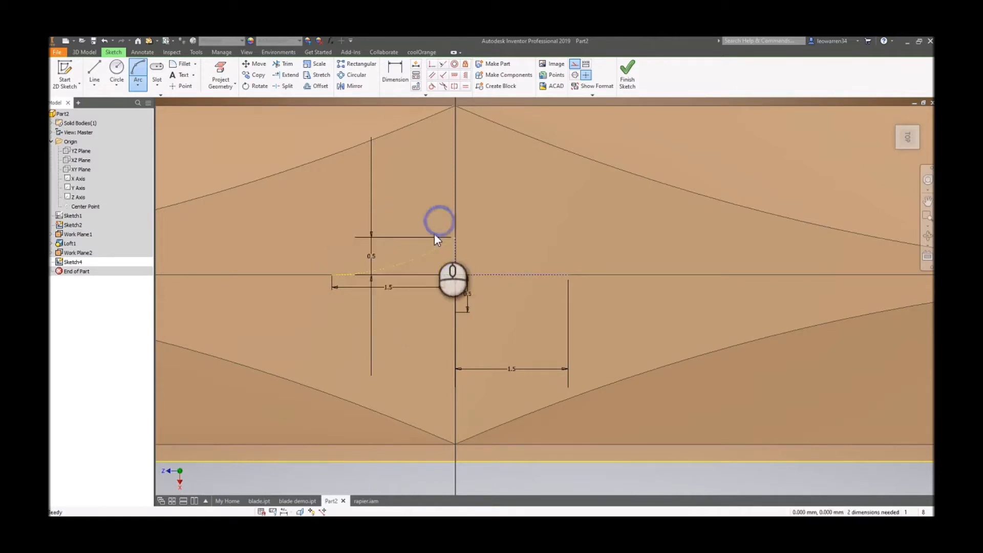
left_click(440, 247)
left_click(575, 63)
left_click(521, 211)
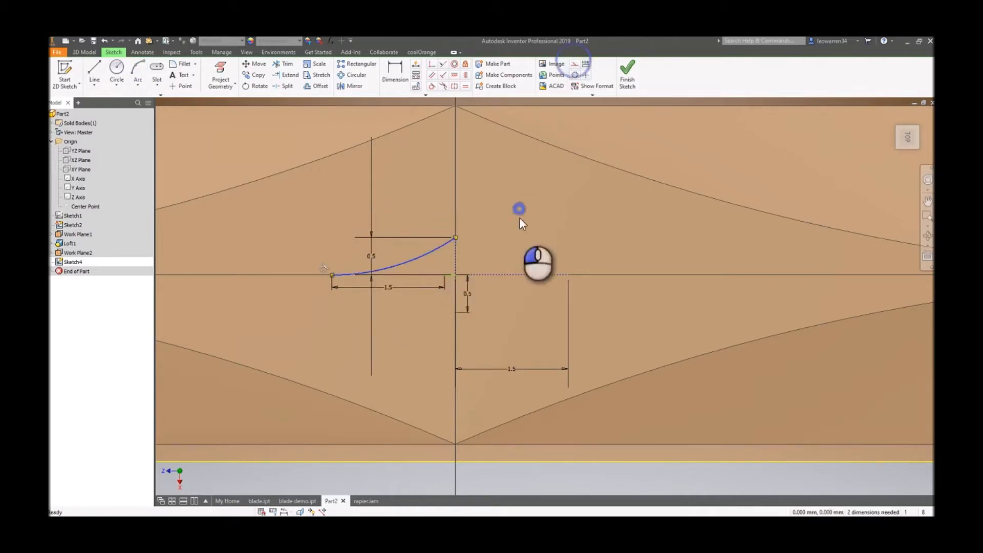
Step: Draw the matching lower-left arc to the lower construction line's end, convert it to normal geometry, and turn construction mode off
left_click(138, 73)
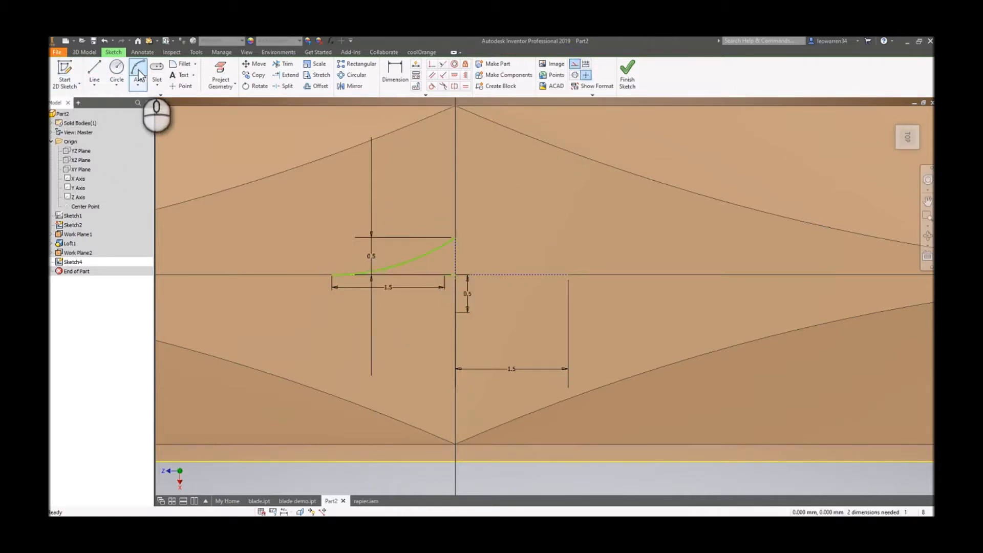
left_click(333, 275)
left_click(457, 312)
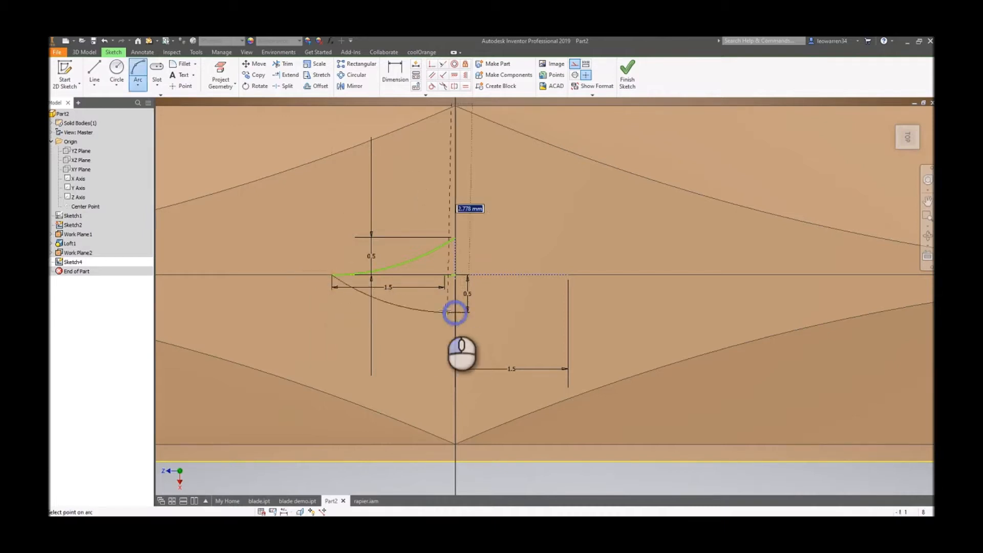
left_click(430, 296)
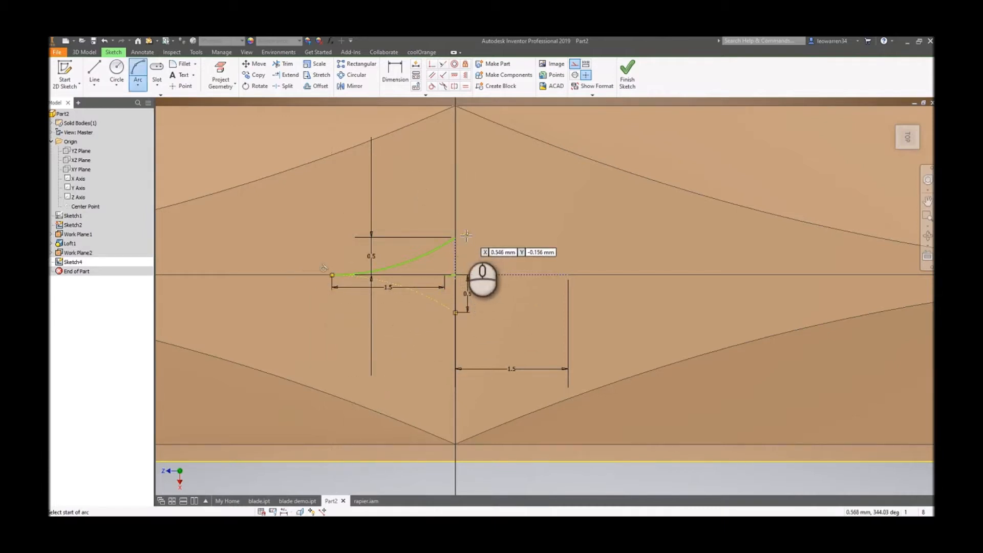
right_click(429, 201)
left_click(430, 203)
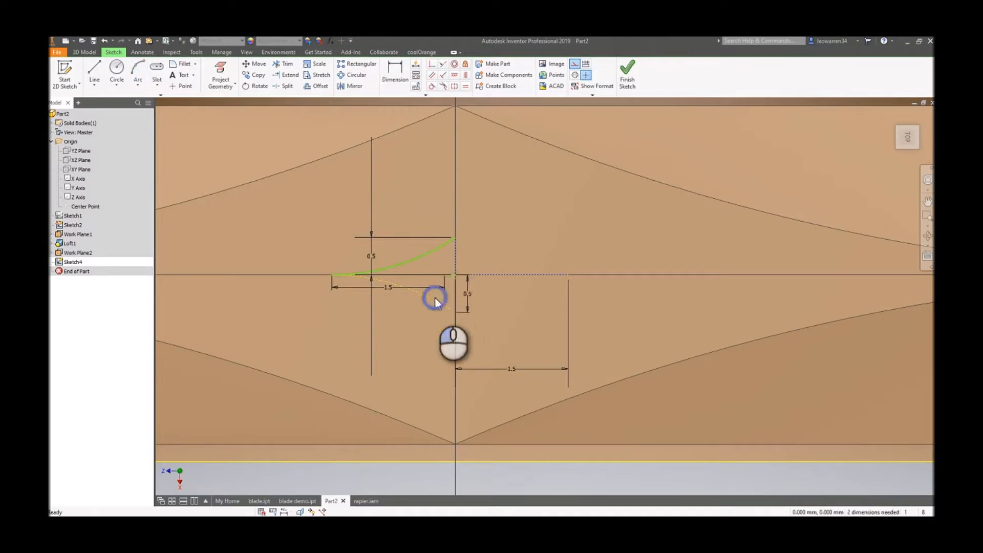
left_click(575, 64)
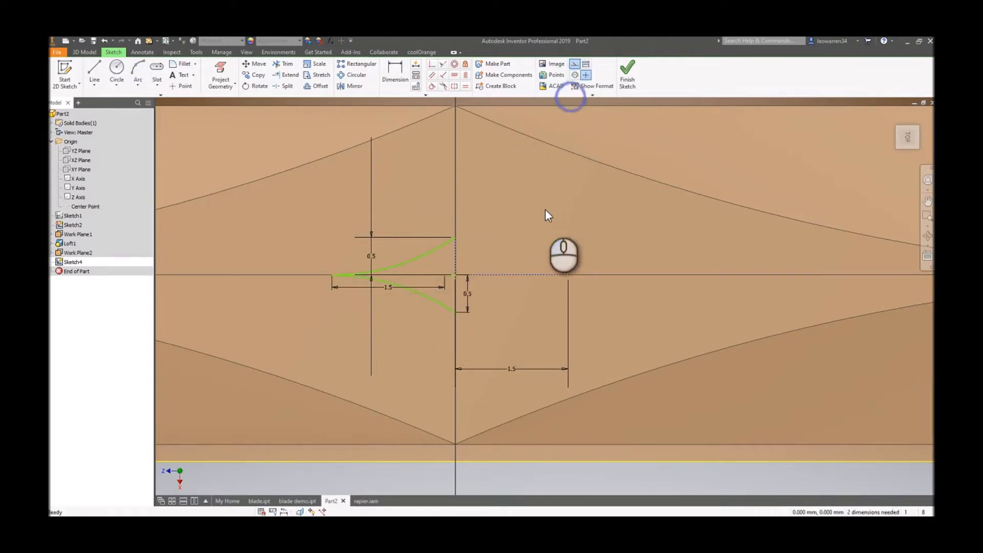
left_click(575, 64)
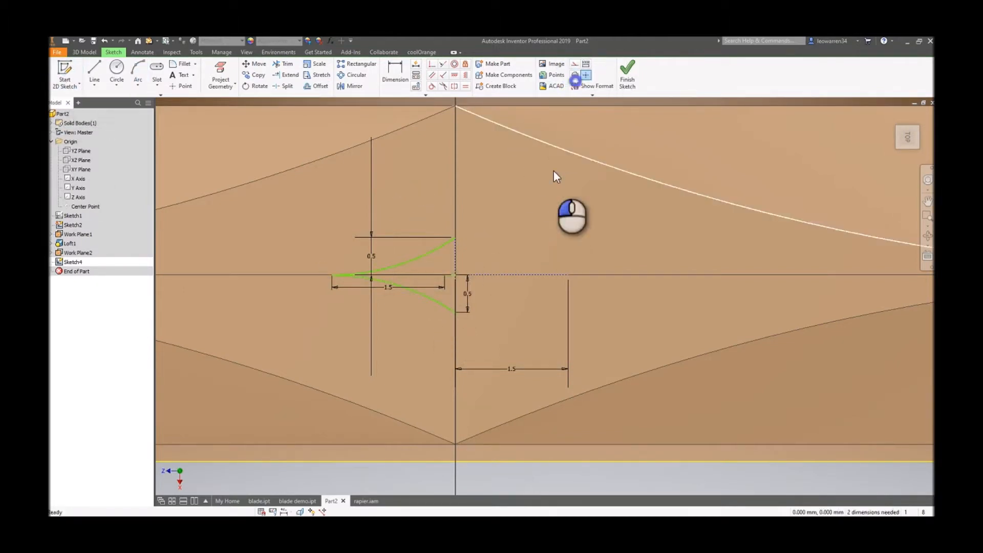
Step: Draw an inward-curving three-point arc from the upper construction line's end to the right line's end
left_click(95, 71)
left_click(456, 238)
left_click(138, 72)
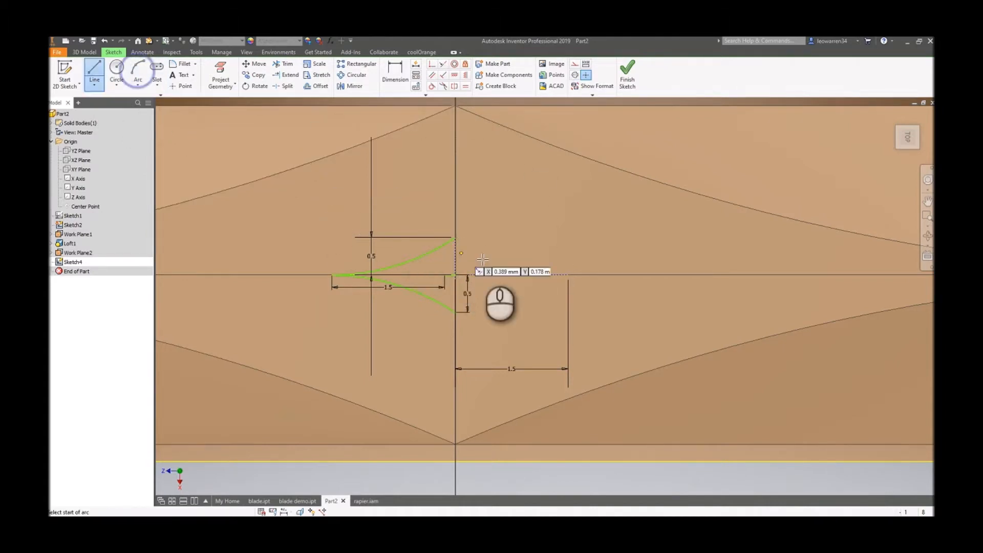
left_click(455, 238)
left_click(569, 275)
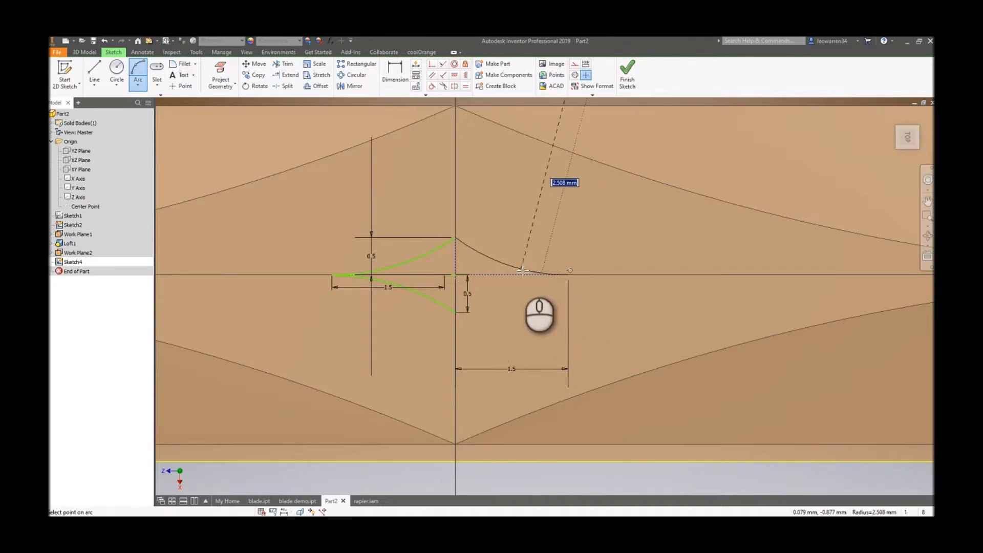
left_click(518, 269)
right_click(547, 233)
left_click(570, 238)
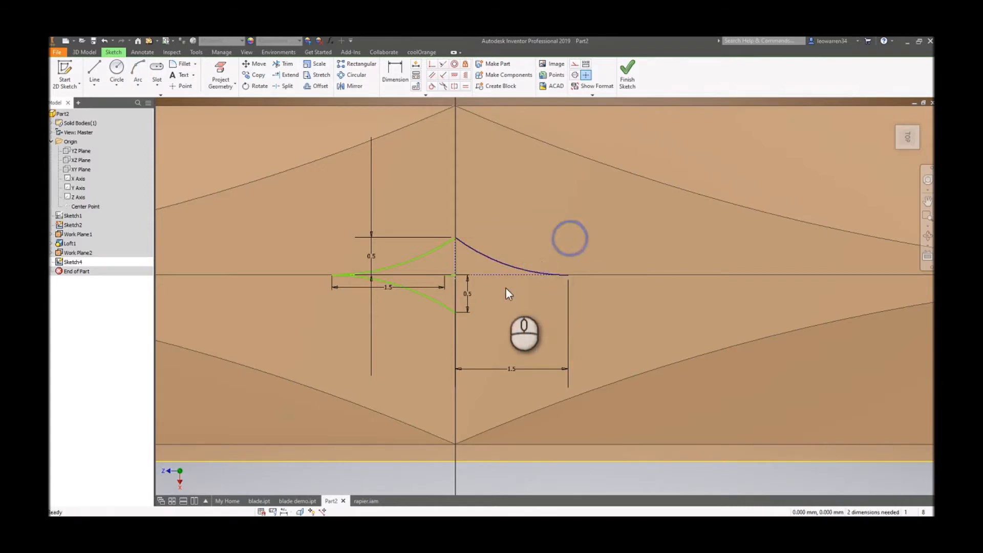
Step: Close the four-arc profile with an inward-curving arc from the lower construction line's end to the right line's end
left_click(138, 68)
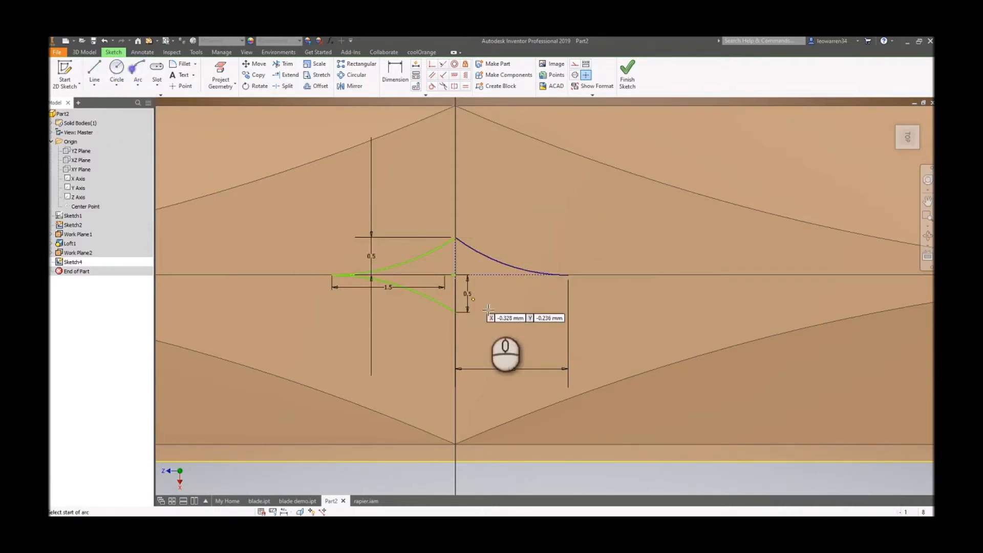
left_click(457, 311)
left_click(568, 276)
right_click(563, 236)
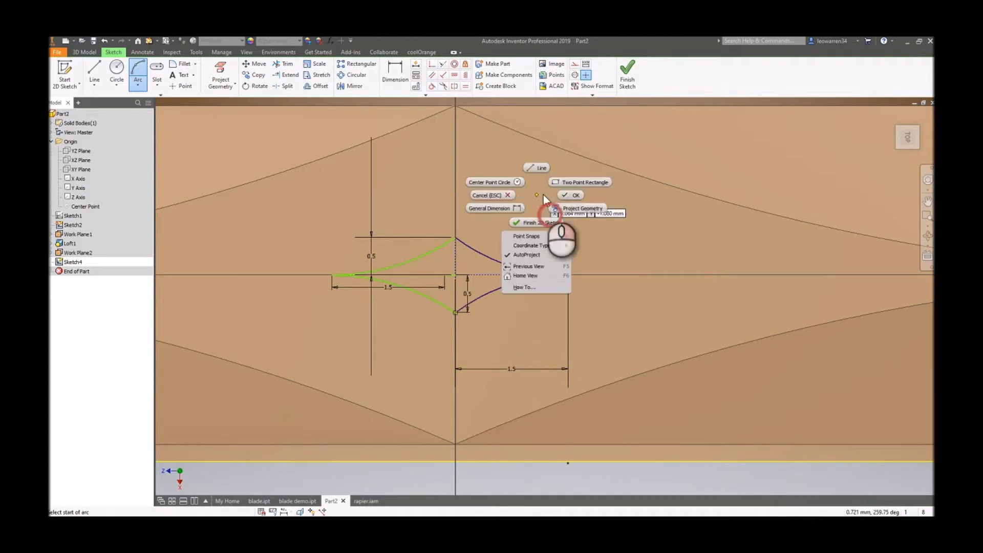
left_click(555, 193)
Step: Try to apply a tangent constraint between the upper-left arc and the horizontal construction line
left_click(431, 86)
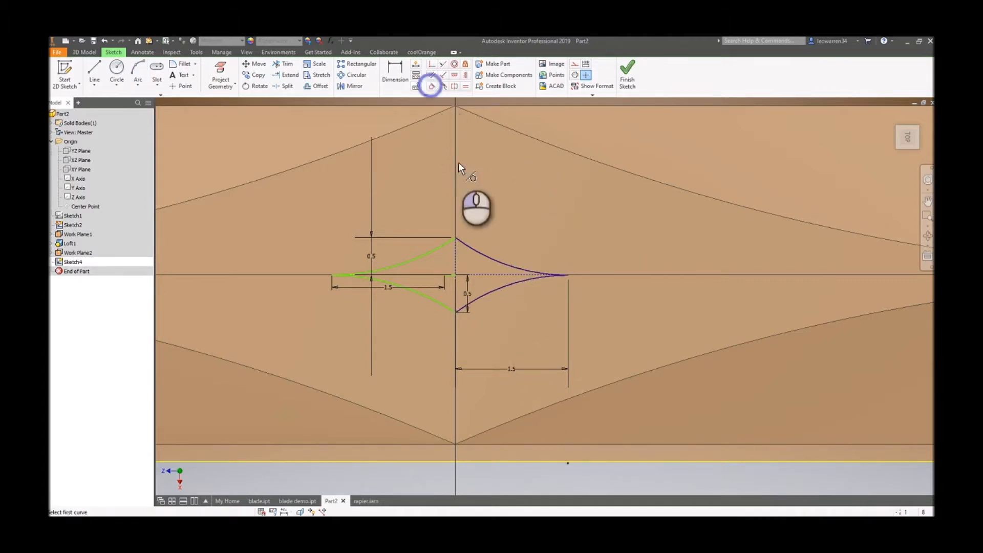
left_click(431, 254)
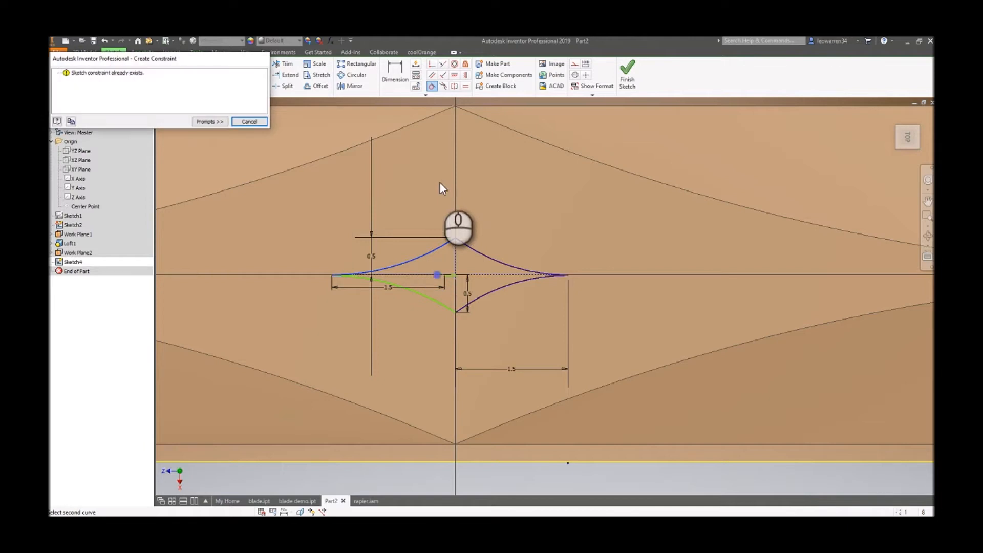
left_click(233, 120)
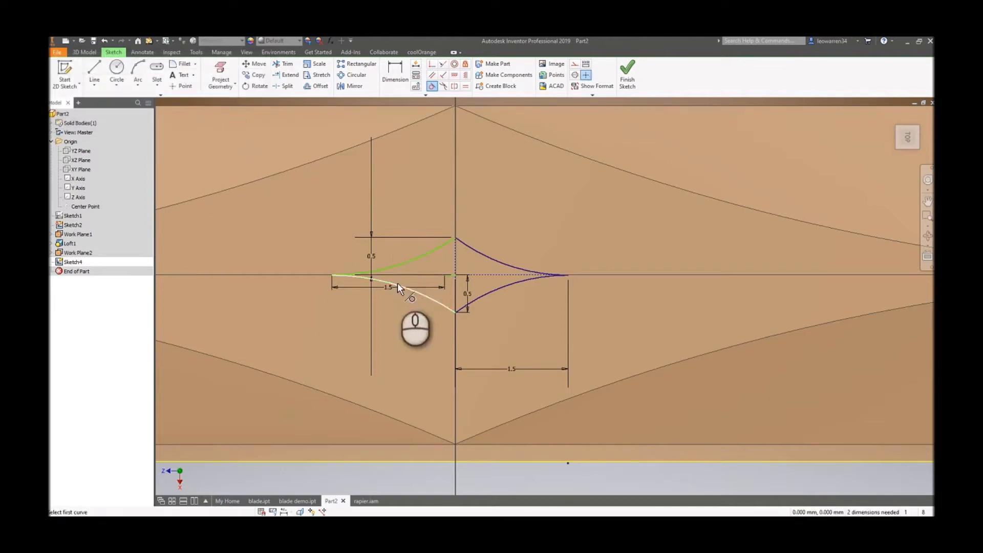
right_click(385, 182)
left_click(423, 178)
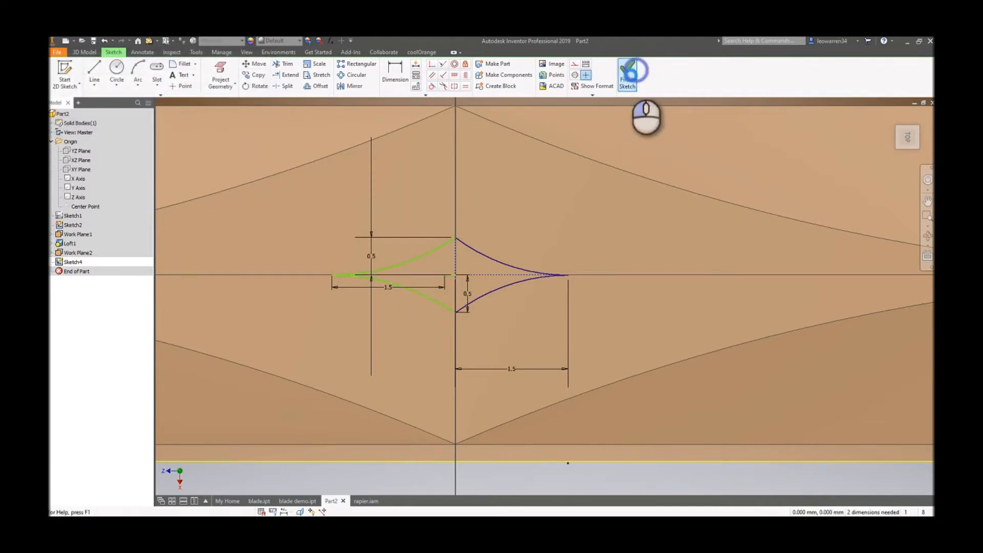
Step: Finish the sketch and loft a solid from the first loft's end face to the small four-arc profile on the upper plane
left_click(628, 72)
left_click(164, 75)
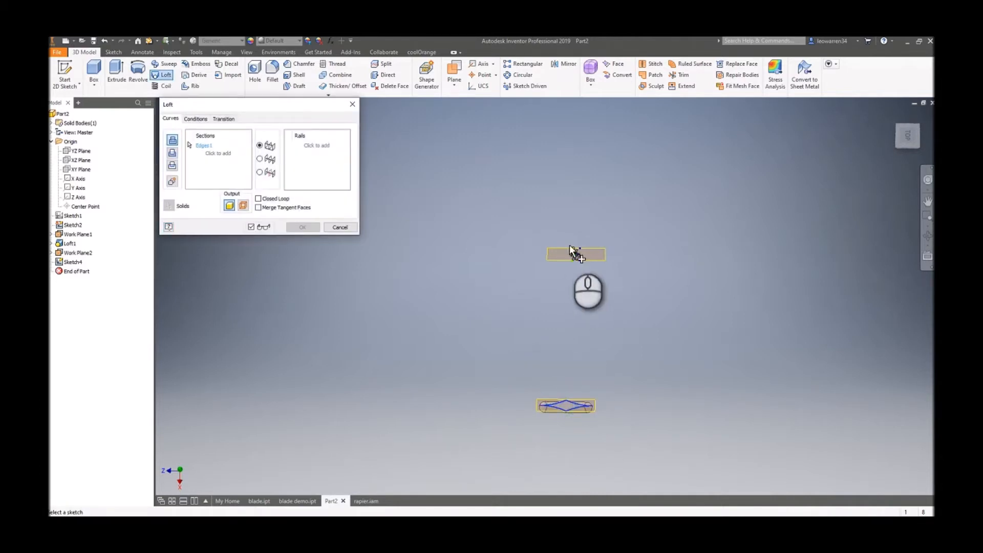
scroll(585, 279, "down", 3)
left_click(572, 232)
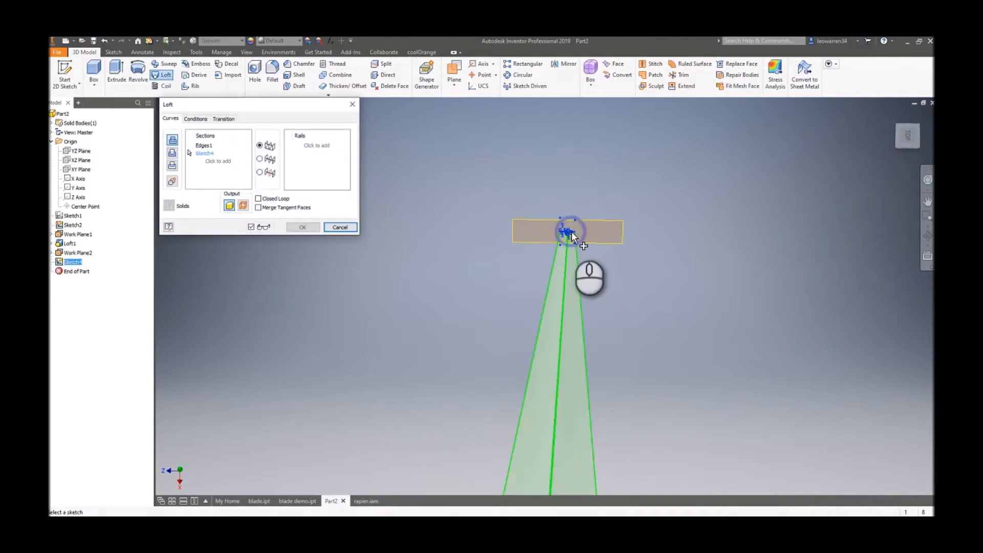
scroll(632, 343, "up", 5)
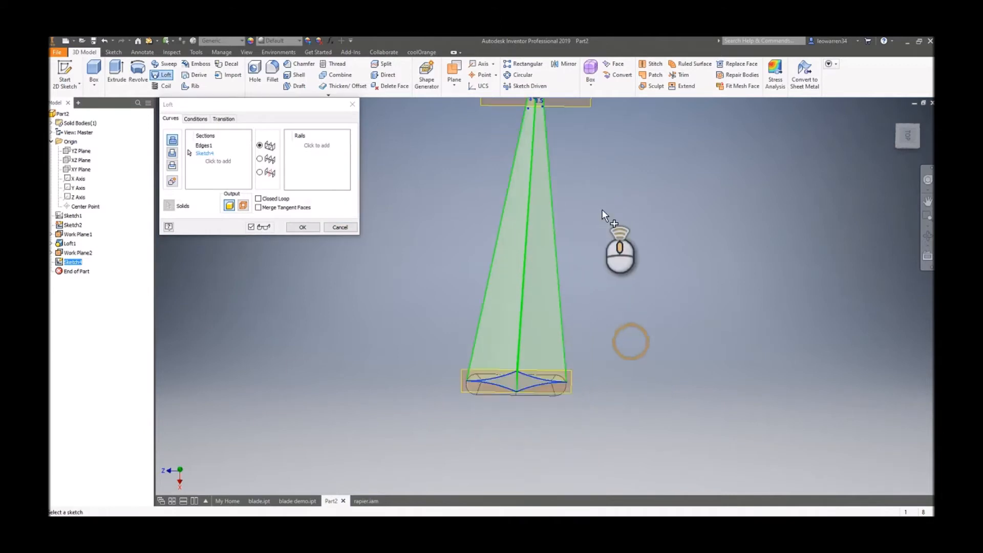
left_click(303, 226)
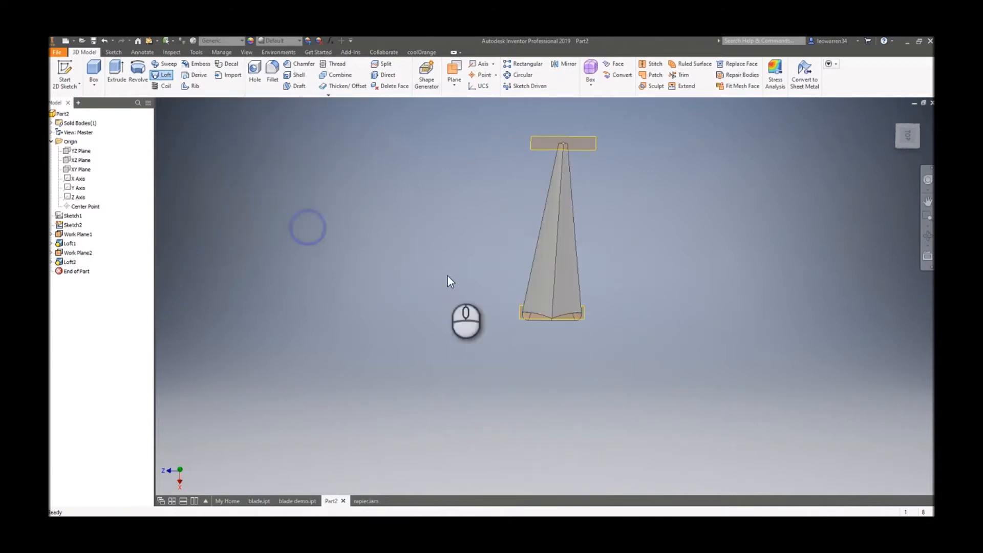
Step: Set the offset of the upper work plane holding the small four-arc profile to 500 mm
left_click(580, 152)
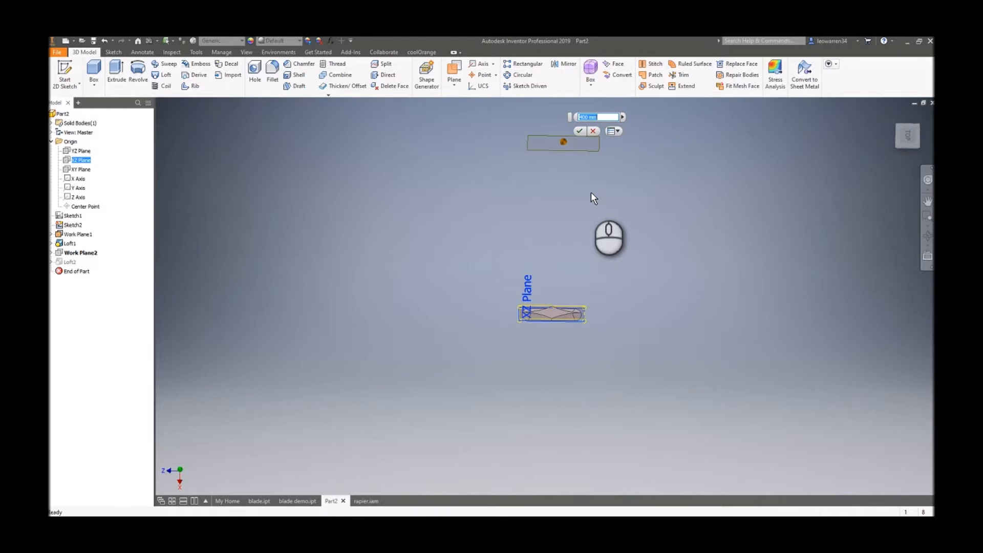
type("500")
key("Return")
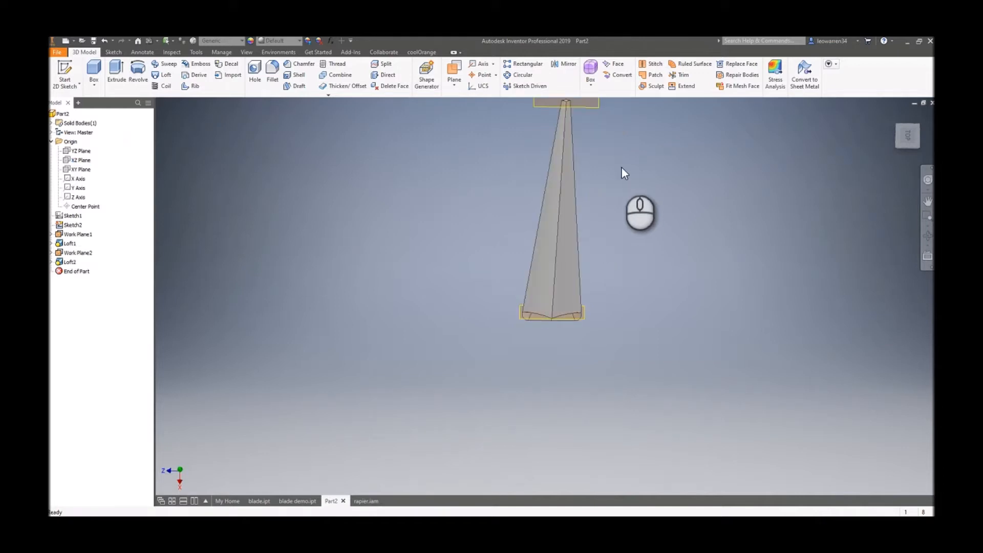
Step: Create a work plane offset from the XZ plane, slightly beyond the narrow end of the blade
left_click(908, 135)
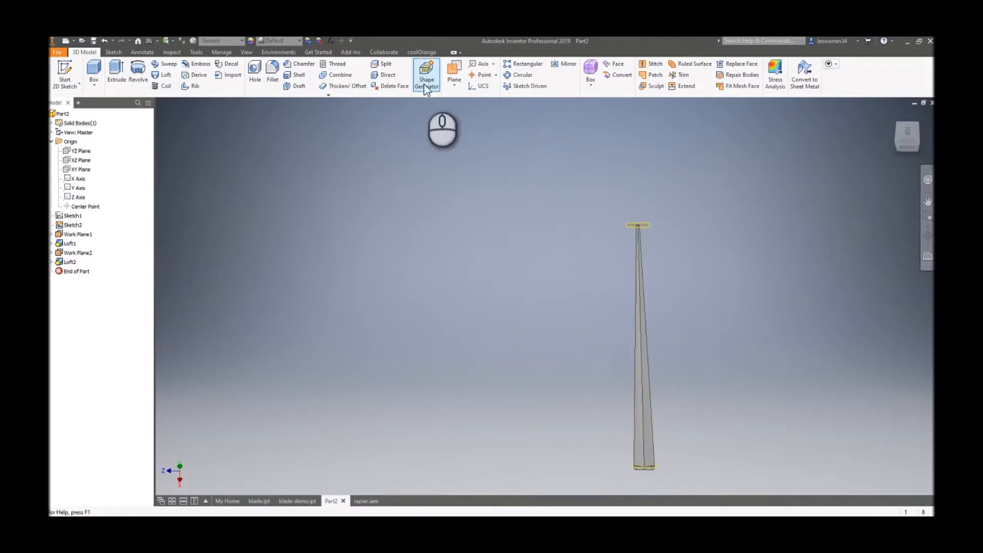
left_click(455, 77)
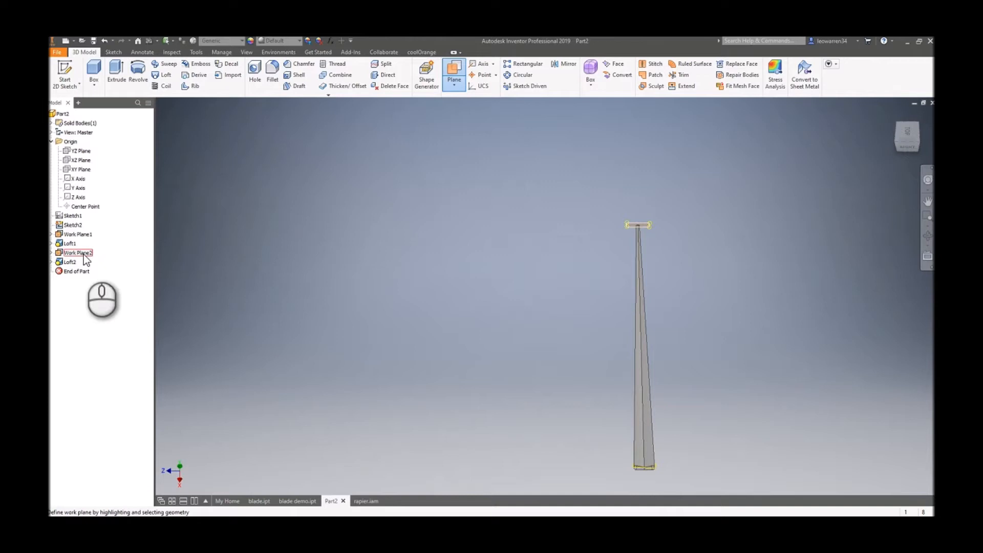
left_click(79, 161)
left_click_drag(659, 470, 659, 214)
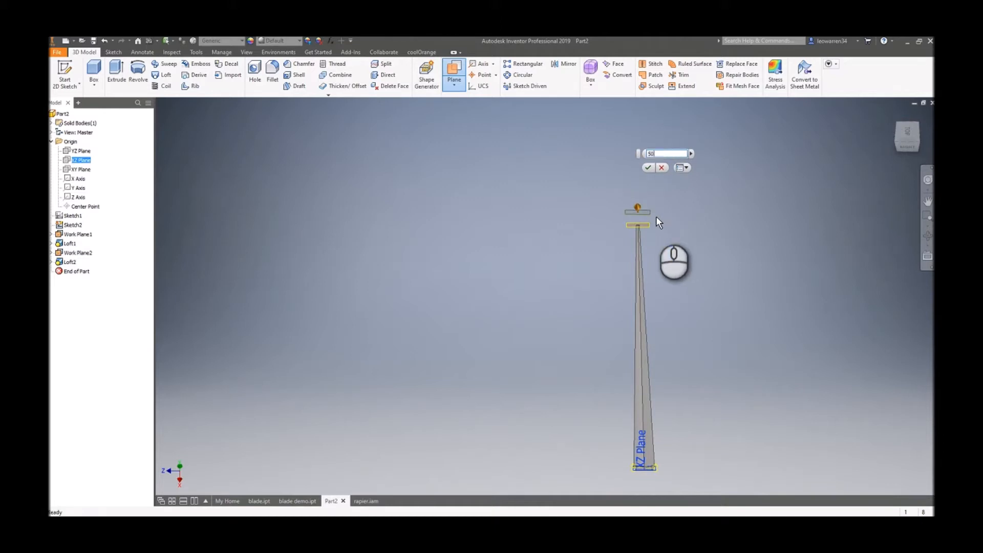
key("Return")
Step: Start a sketch on the new work plane beyond the blade's end and place a point at its origin
scroll(656, 216, "down", 5)
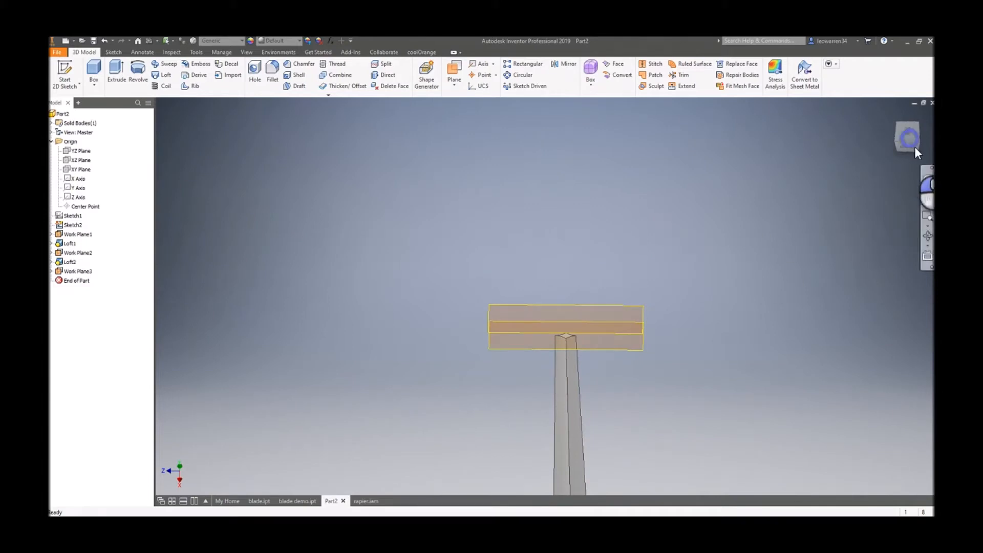
left_click_drag(915, 147, 912, 149)
middle_click_drag(801, 158, 795, 281)
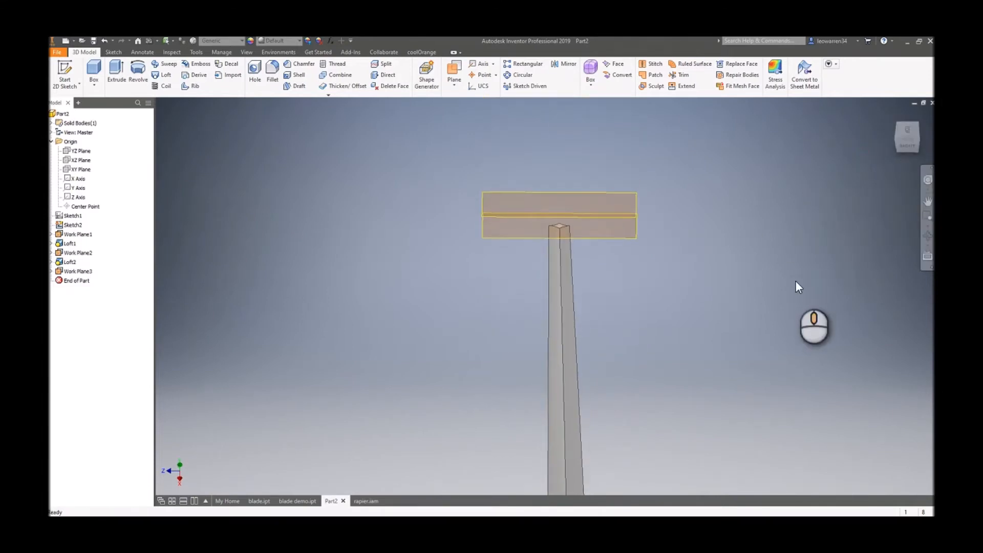
left_click(906, 143)
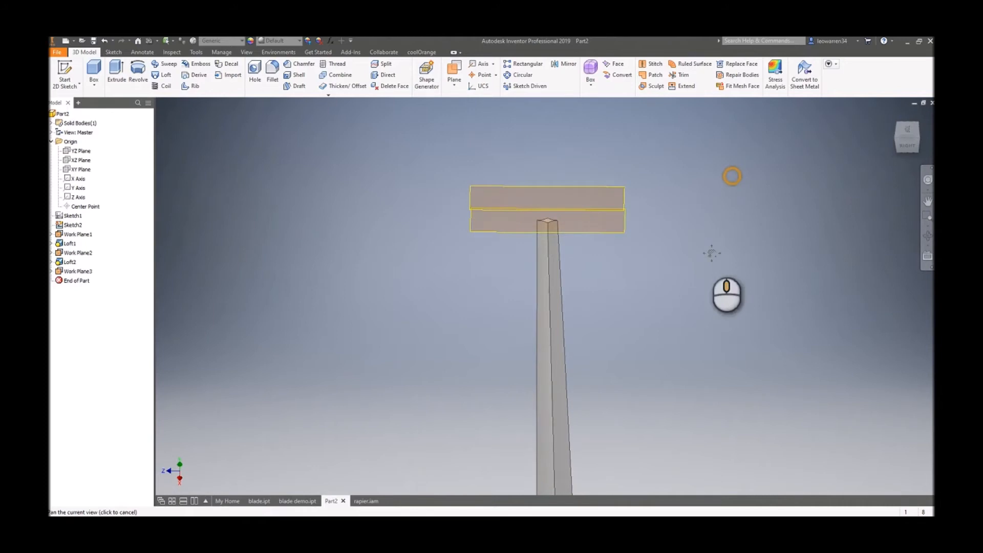
left_click(65, 68)
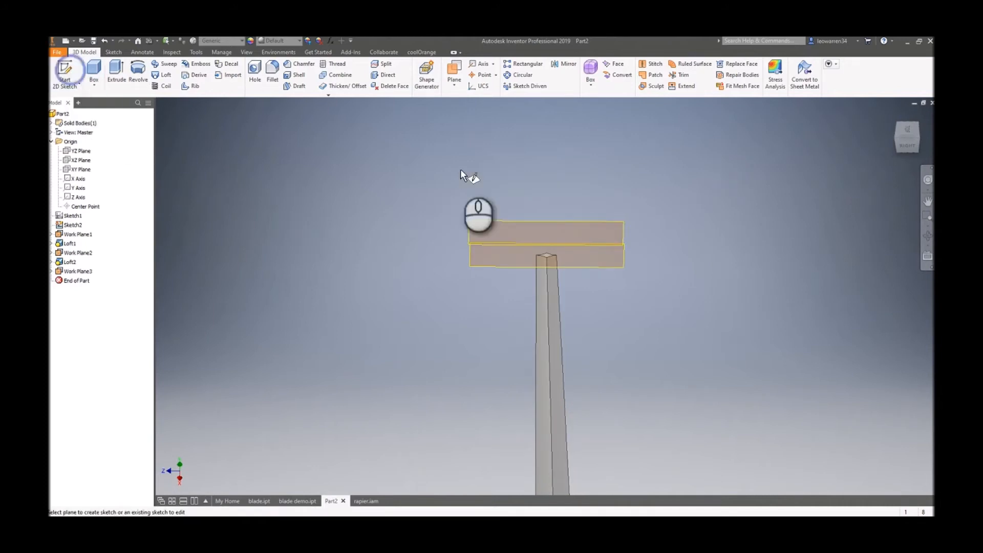
left_click(515, 221)
scroll(445, 298, "down", 3)
left_click(177, 88)
left_click(636, 296)
right_click(659, 229)
left_click(694, 217)
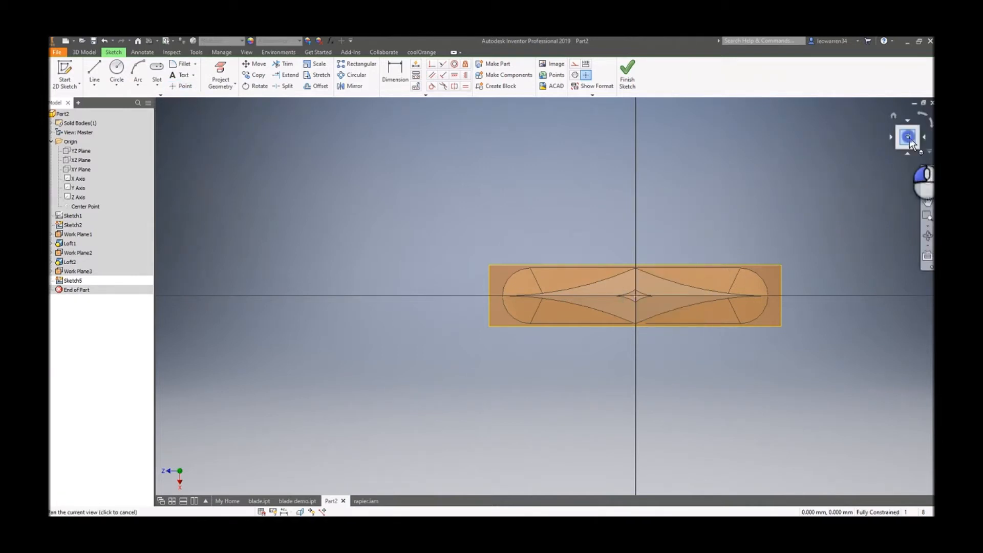
Step: Finish the sketch and loft the blade's narrow end face to the sketched point to form a tip
left_click(907, 137)
middle_click_drag(781, 170, 772, 307)
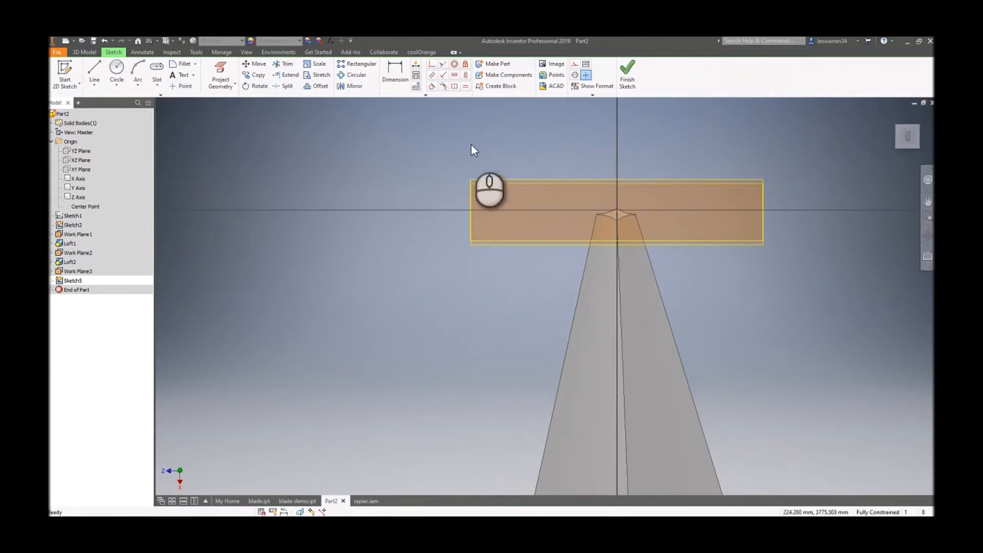
left_click(638, 68)
left_click(163, 75)
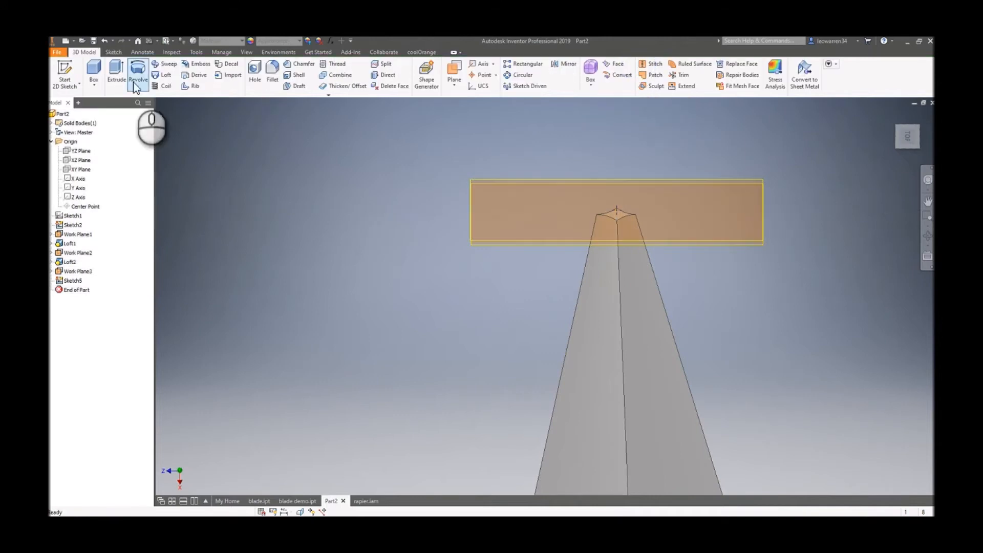
left_click(622, 211)
scroll(623, 209, "down", 8)
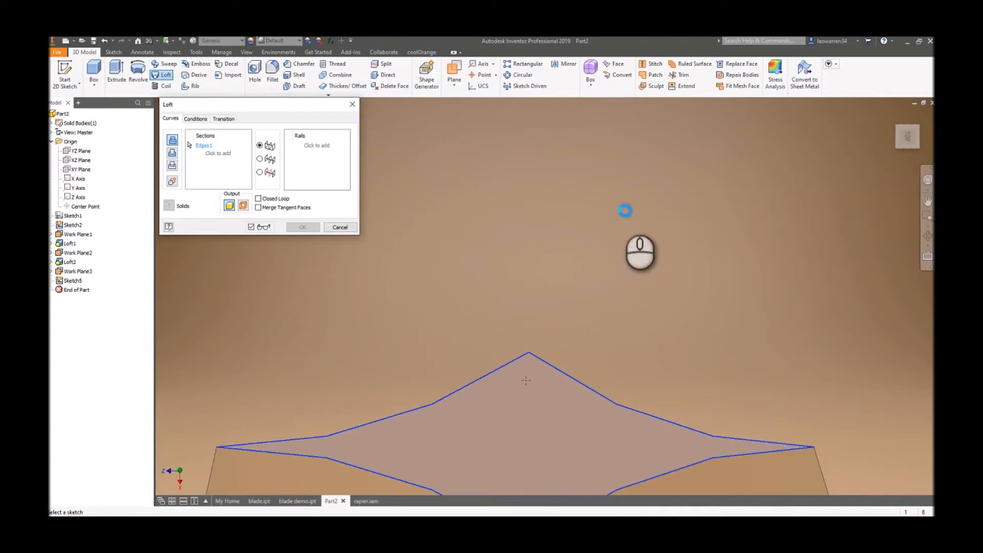
left_click(527, 379)
scroll(548, 374, "up", 4)
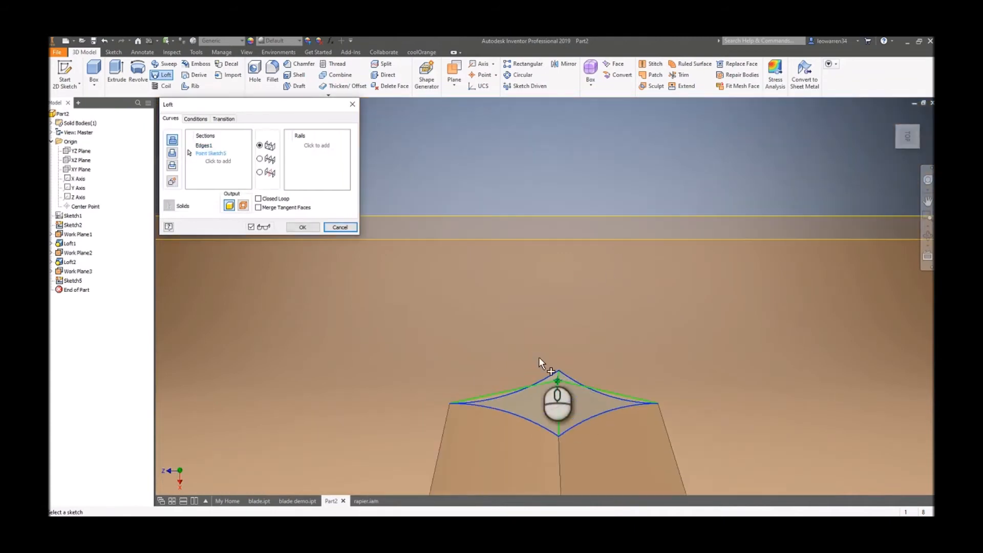
left_click(305, 228)
Step: Hide all three work planes
scroll(579, 321, "up", 6)
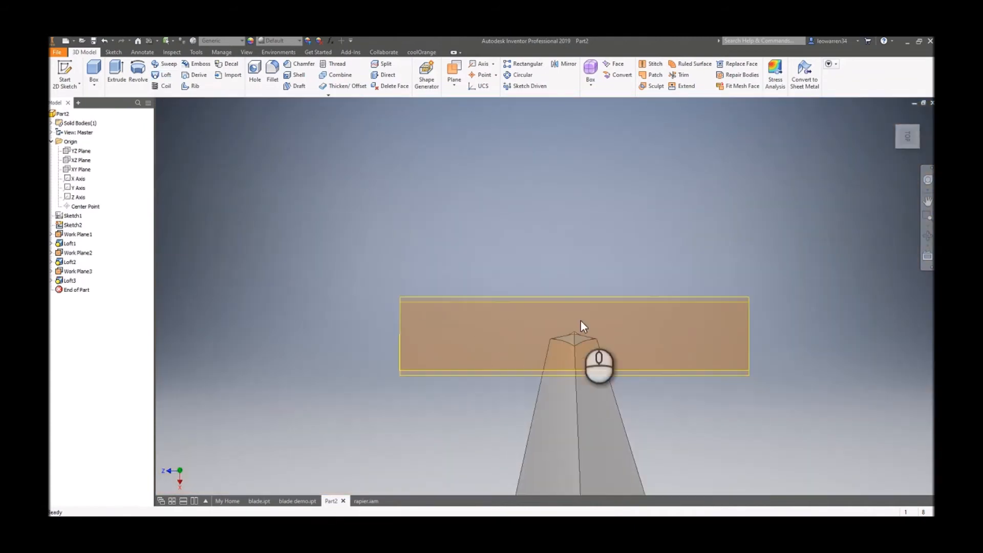
mouse_move(905, 134)
left_mouse_down()
mouse_move(906, 121)
mouse_move(763, 197)
mouse_move(556, 276)
left_mouse_up()
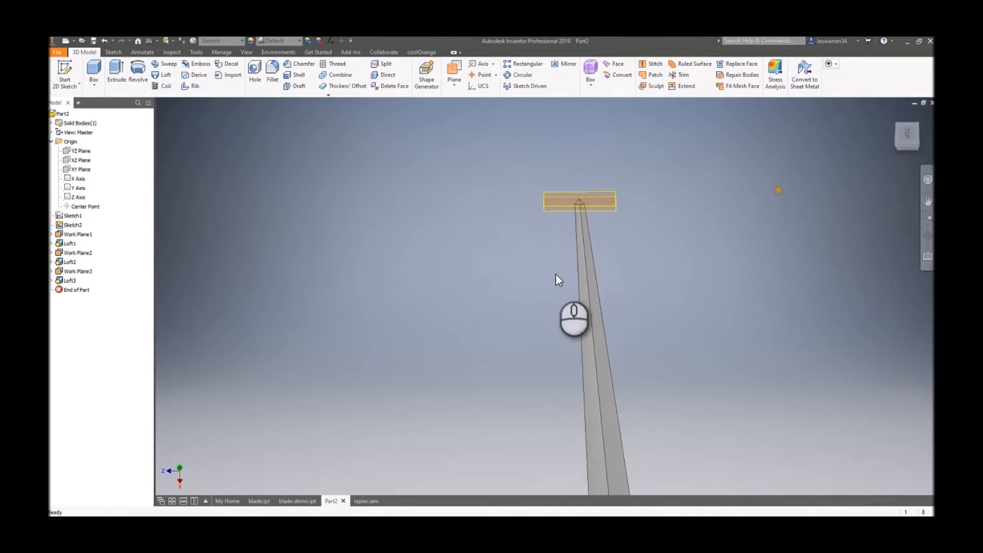
left_click(79, 271)
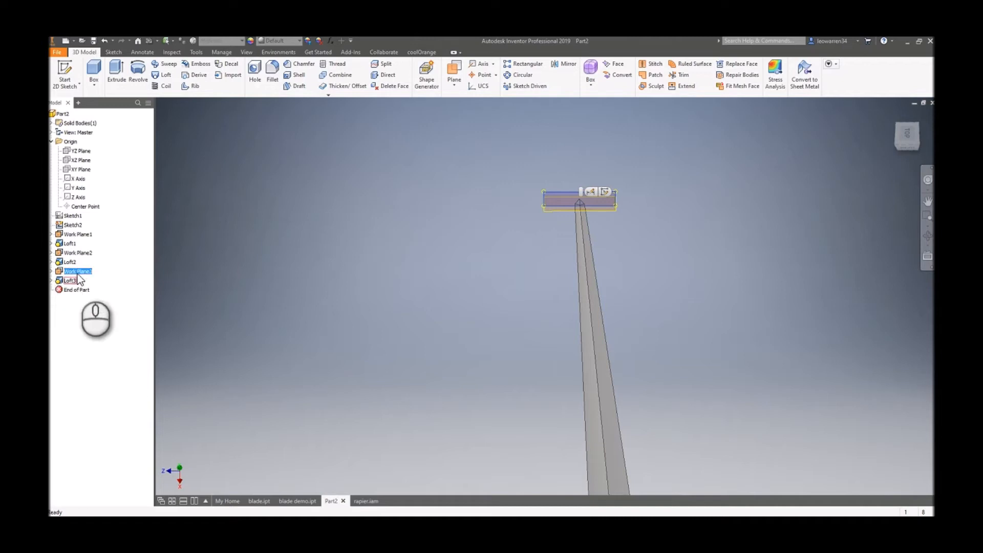
right_click(77, 274)
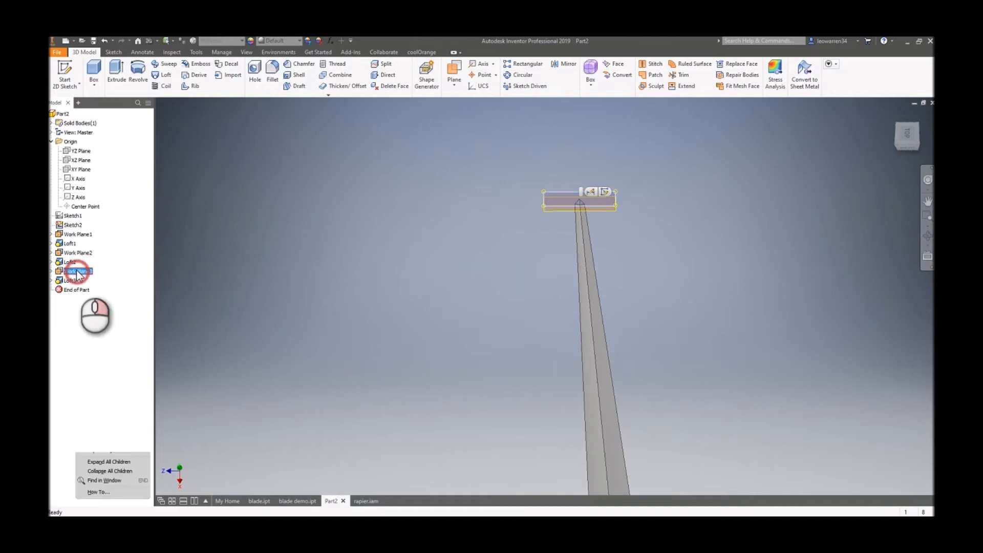
left_click(108, 353)
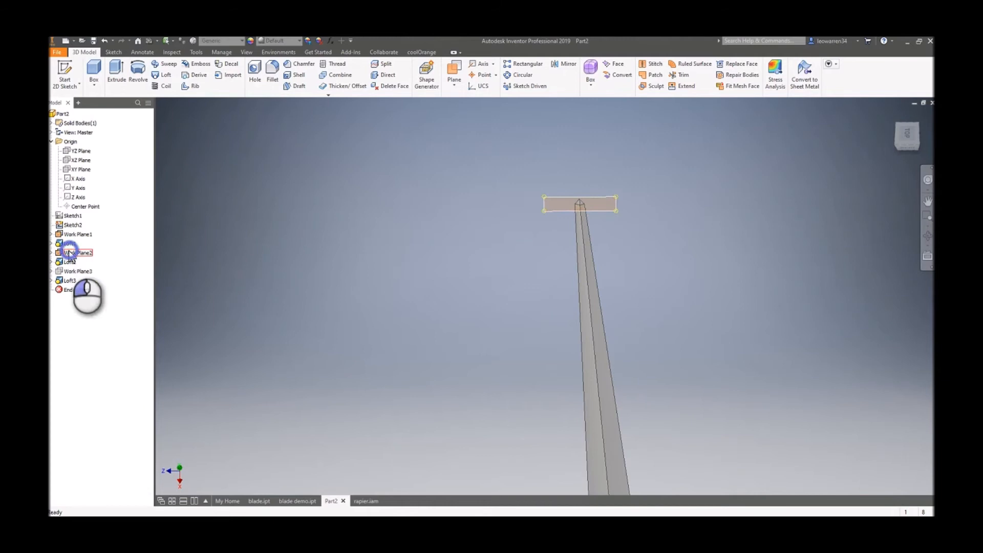
right_click(76, 235)
left_click(98, 335)
right_click(77, 241)
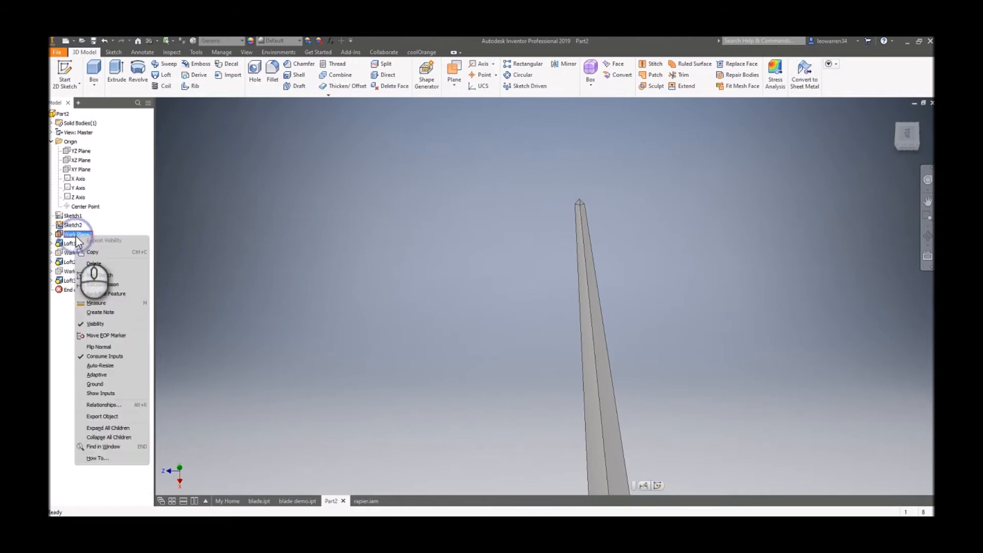
left_click(105, 323)
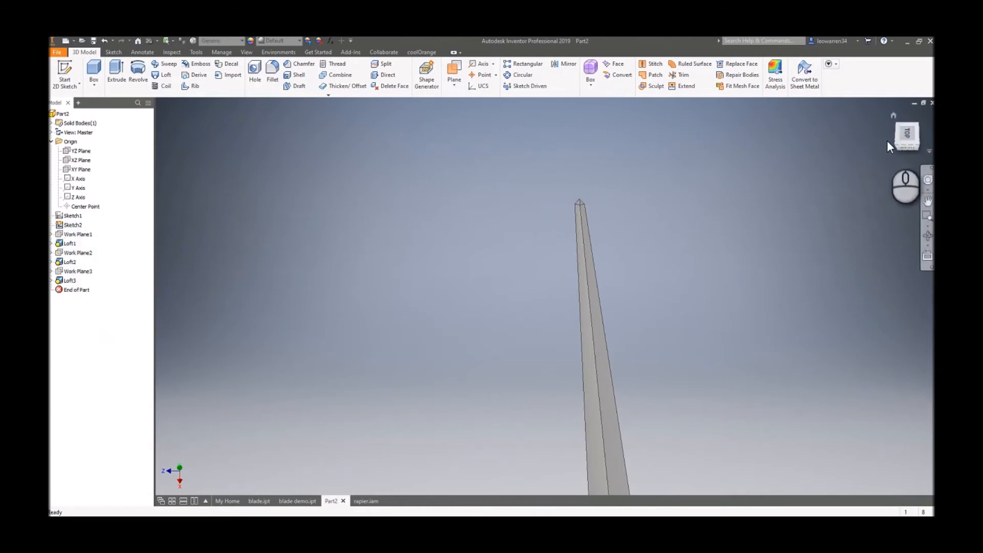
Step: Make the work plane at the blade's tip visible again
left_click(911, 141)
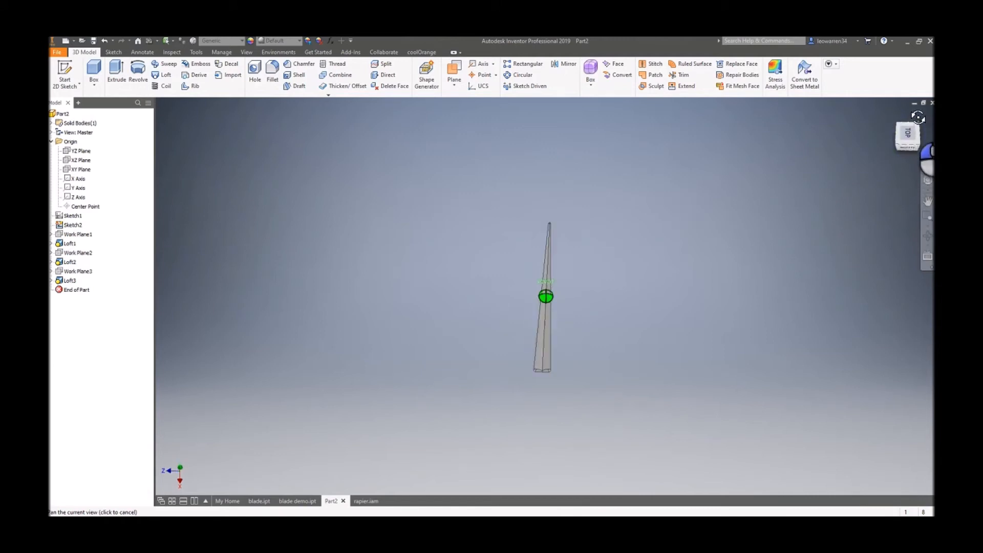
left_click(911, 149)
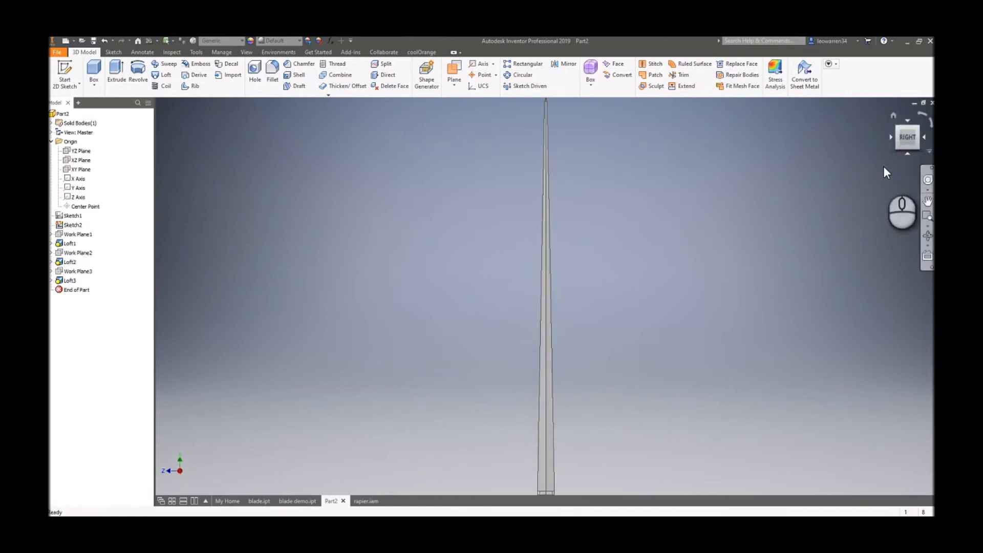
scroll(695, 268, "down", 2)
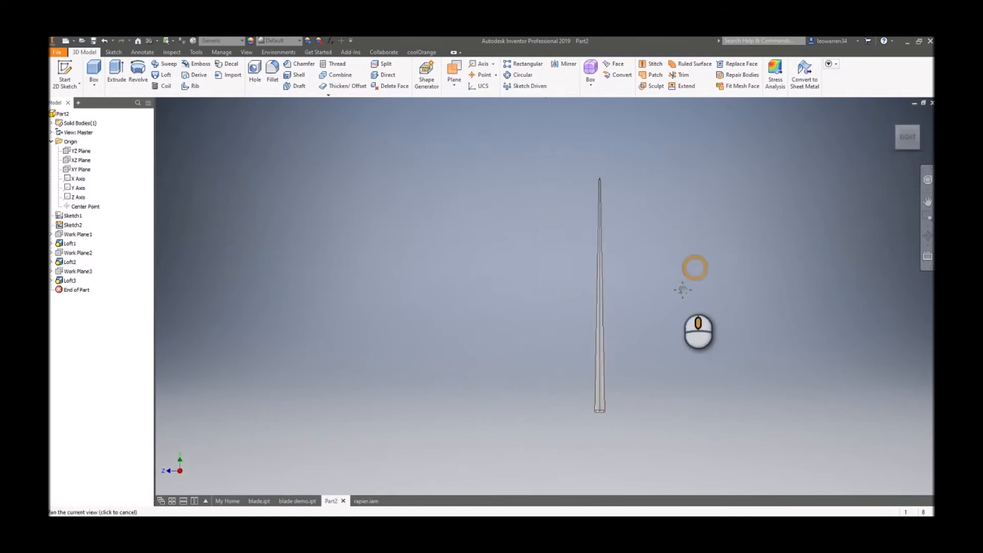
right_click(77, 252)
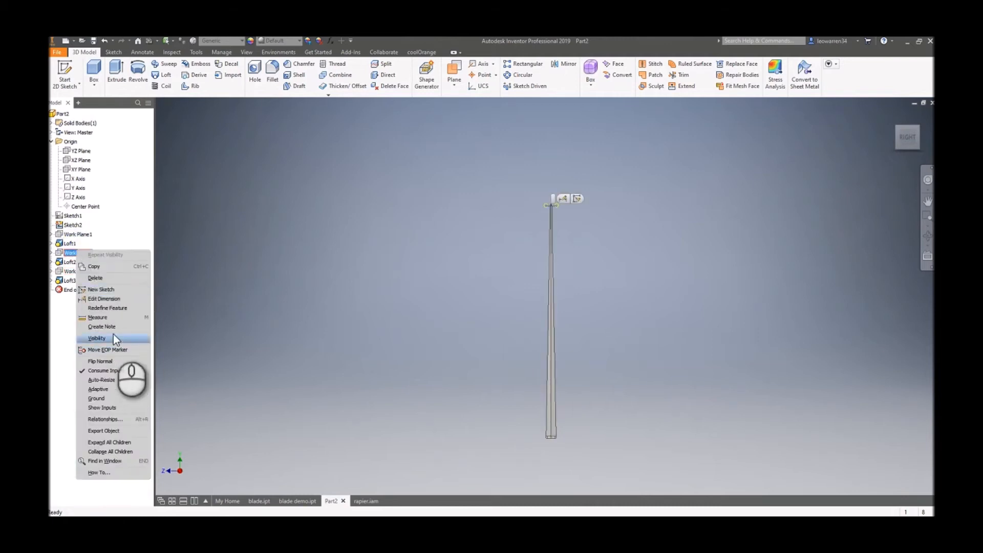
left_click(267, 303)
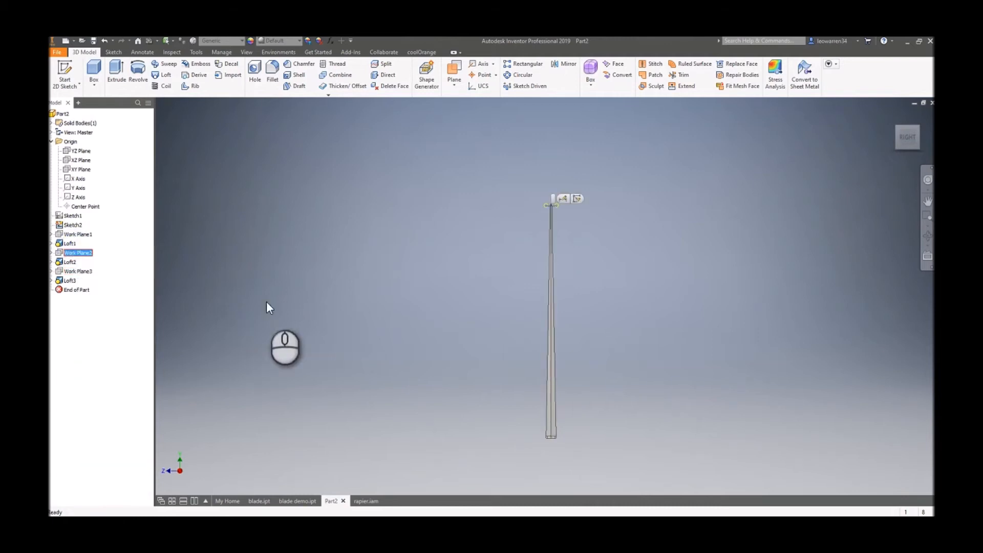
right_click(74, 275)
left_click(105, 360)
Step: Set the tip work plane's offset to 510 mm
scroll(555, 197, "up", 5)
double_click(549, 187)
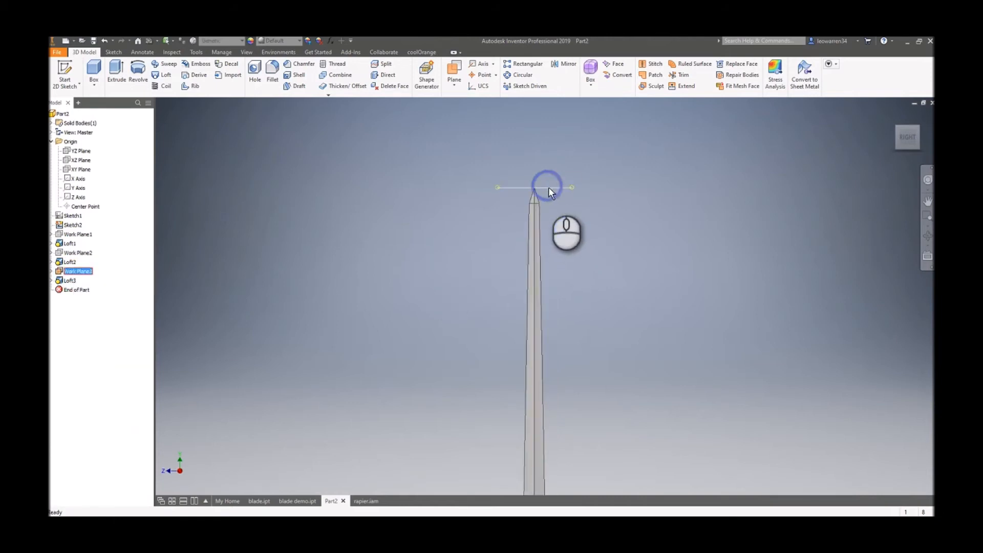
type("51")
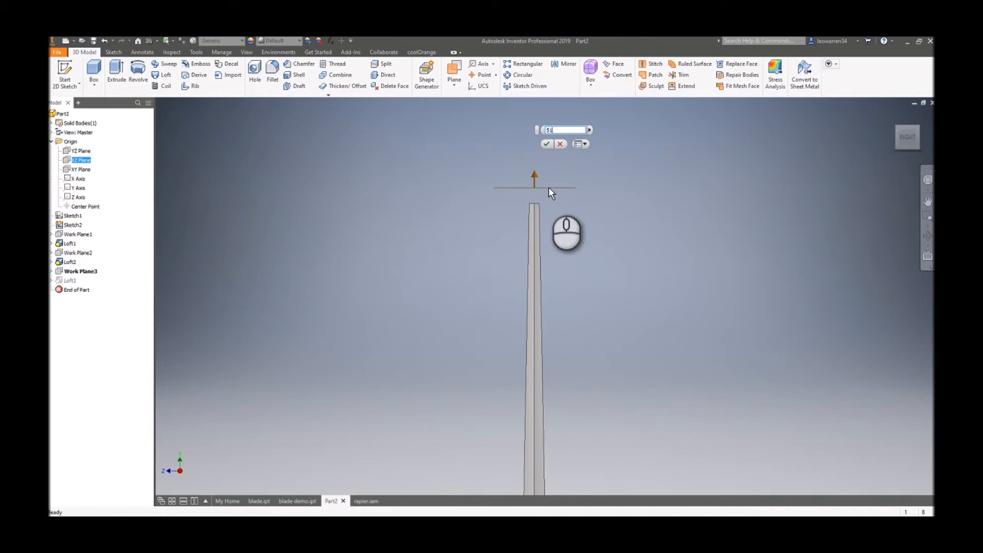
type("0")
key("Return")
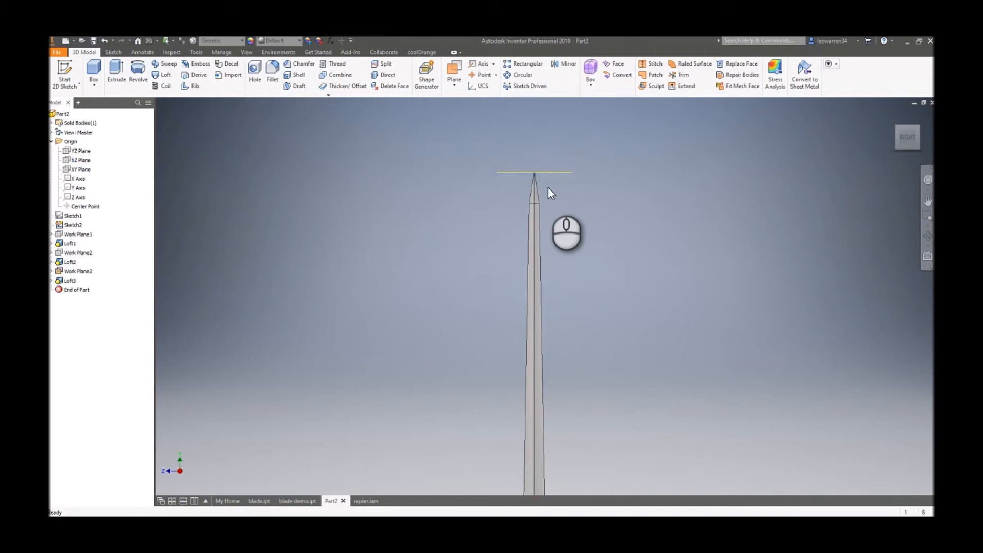
Step: Set the tip work plane's offset to 505 mm
double_click(558, 173)
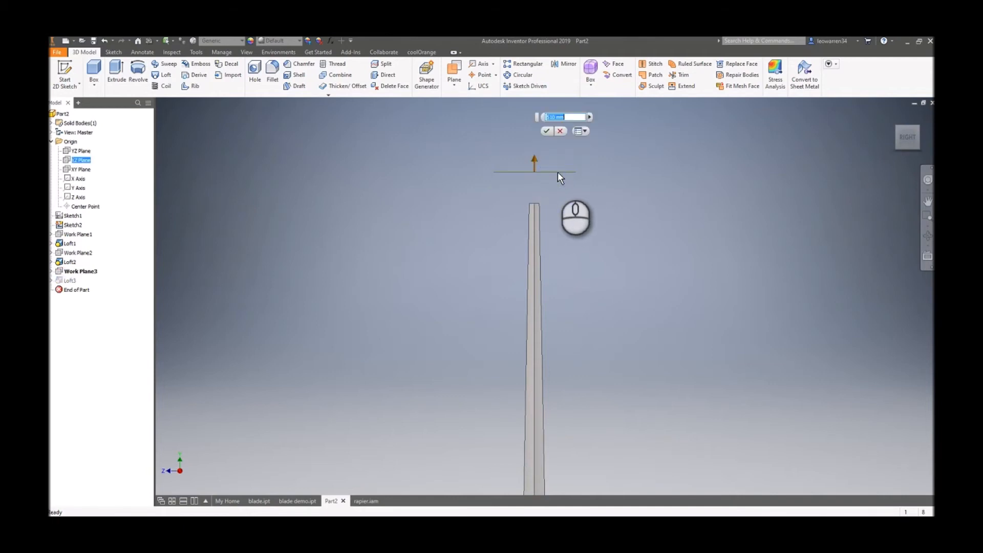
type("505")
key("Return")
Step: Start a sketch on the slot-shaped end face at the blade's base
scroll(621, 262, "down", 4)
middle_click_drag(649, 371, 584, 235)
scroll(588, 246, "down", 2)
middle_click_drag(598, 281, 566, 262)
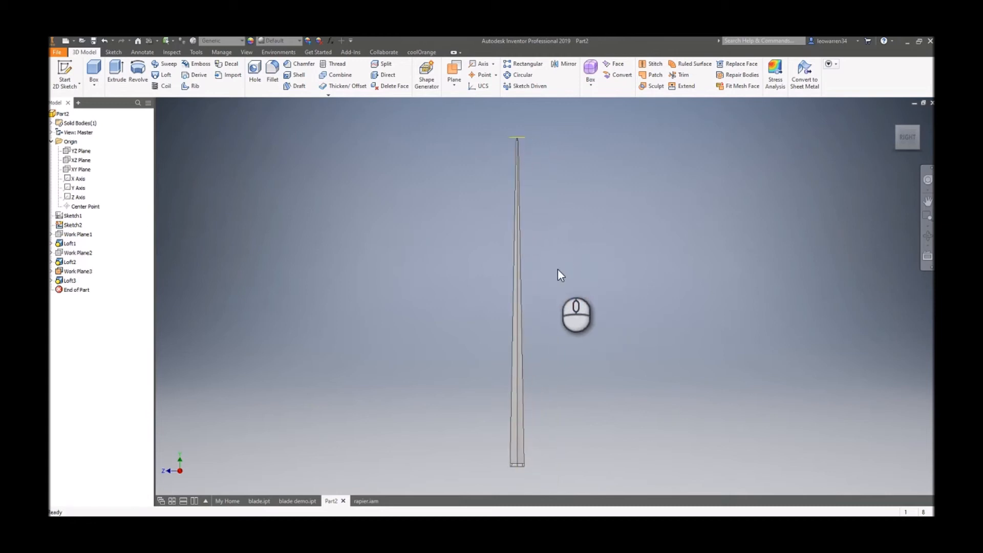
left_click_drag(908, 137, 897, 97)
scroll(504, 443, "down", 5)
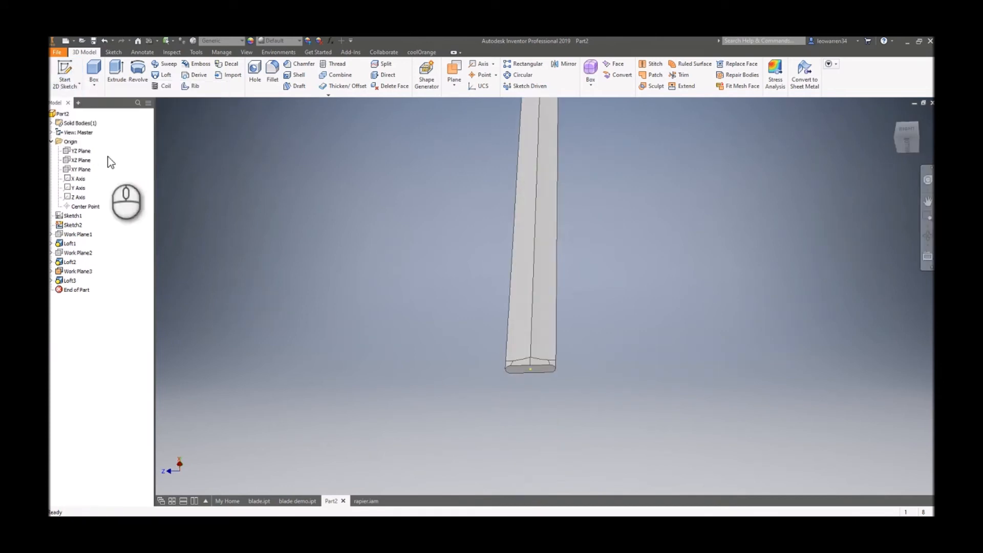
left_click(65, 78)
left_click(532, 369)
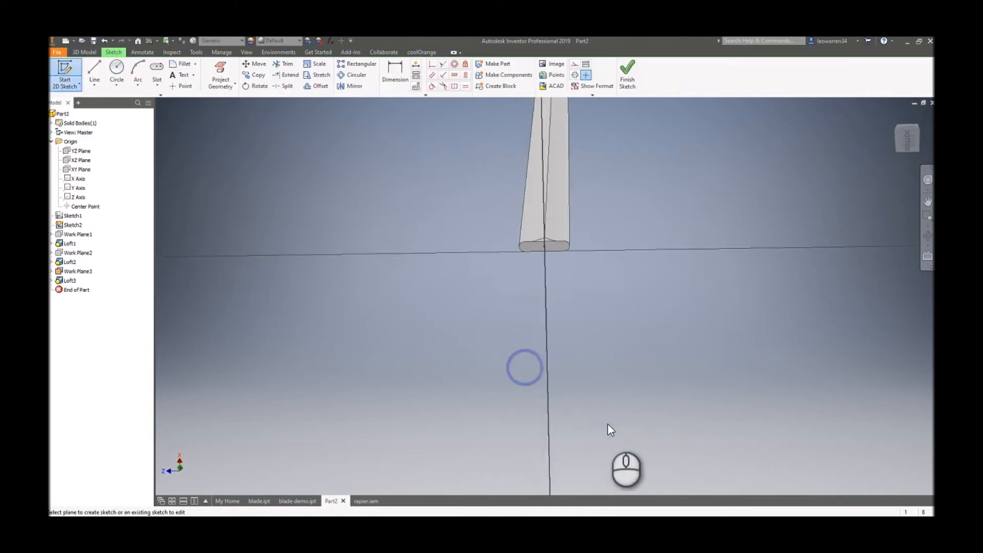
Step: Project the outline of the slot-shaped base face into the sketch and finish the sketch
left_click(157, 69)
left_click(229, 70)
scroll(510, 295, "up", 5)
left_click(486, 265)
left_click(489, 271)
right_click(657, 181)
left_click(689, 181)
left_click(634, 85)
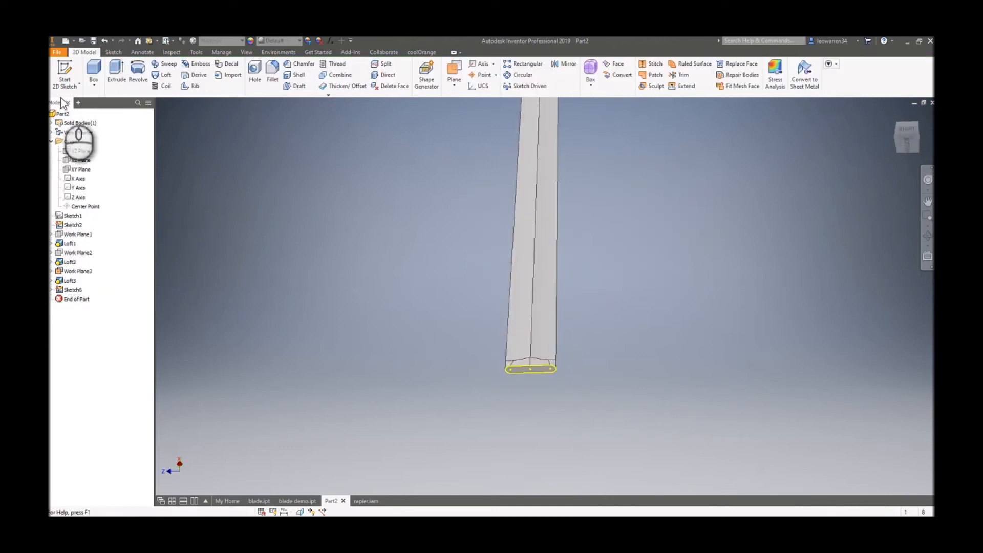
Step: Extrude the projected slot-shaped base profile 150 mm outward, away from the blade
left_click(113, 77)
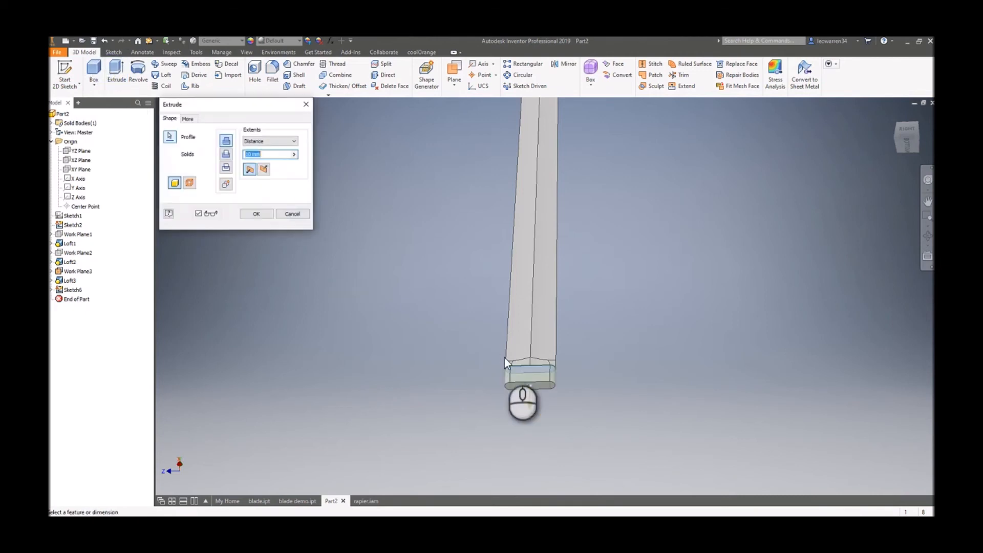
type("150")
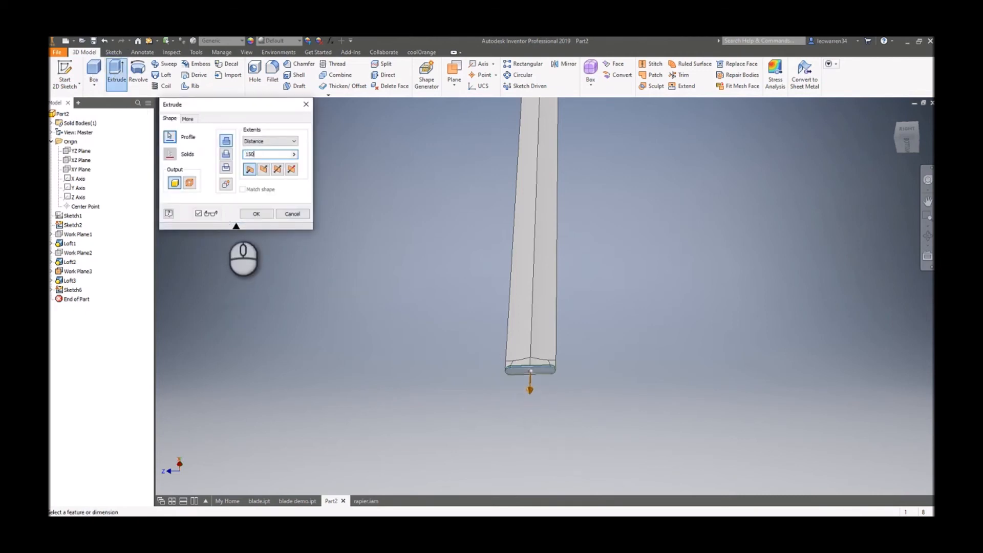
left_click(256, 214)
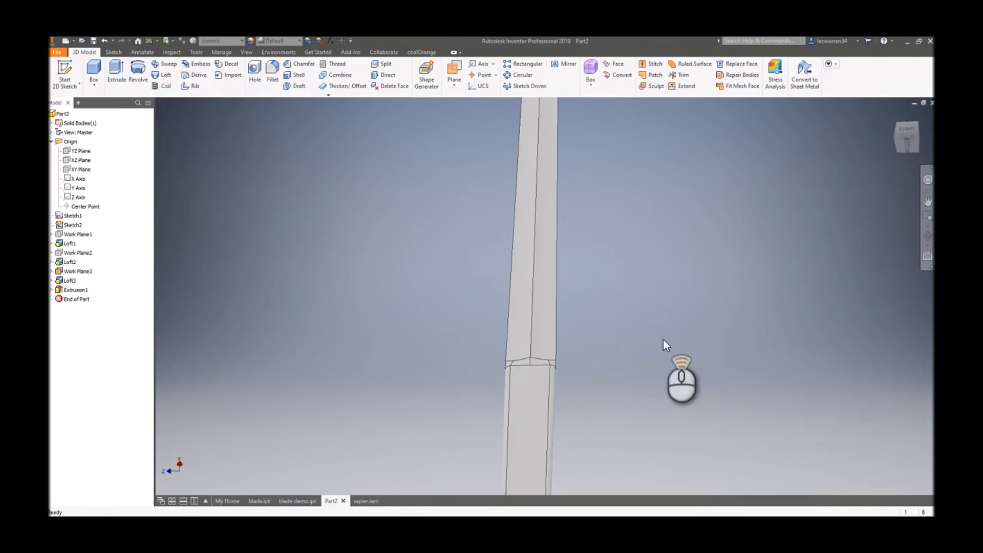
Step: Face the whole blade from the Right view and assign the Stainless Steel material to the part
scroll(663, 339, "down", 5)
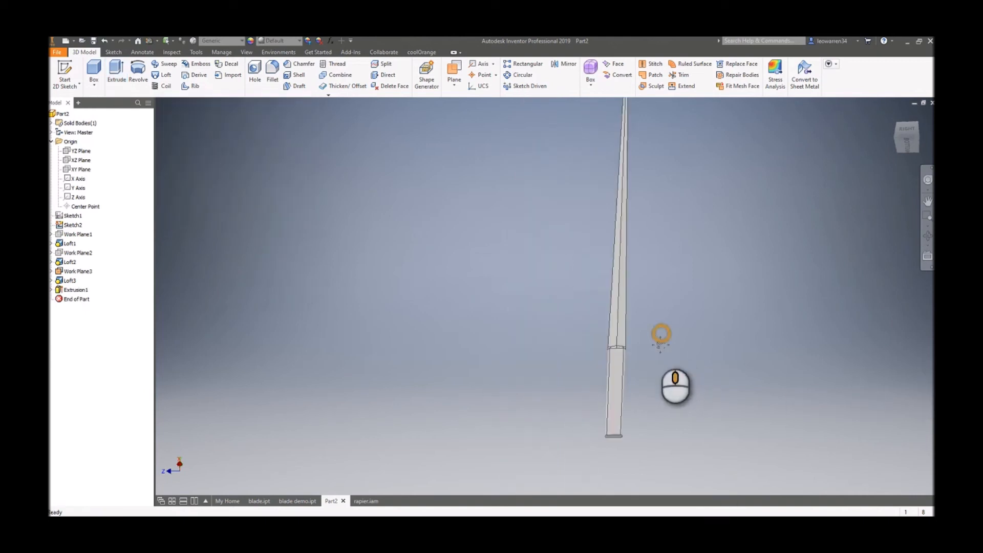
left_click(910, 129)
scroll(699, 324, "down", 3)
scroll(545, 377, "up", 3)
mouse_move(544, 377)
middle_mouse_down()
mouse_move(565, 340)
mouse_move(562, 373)
middle_mouse_up()
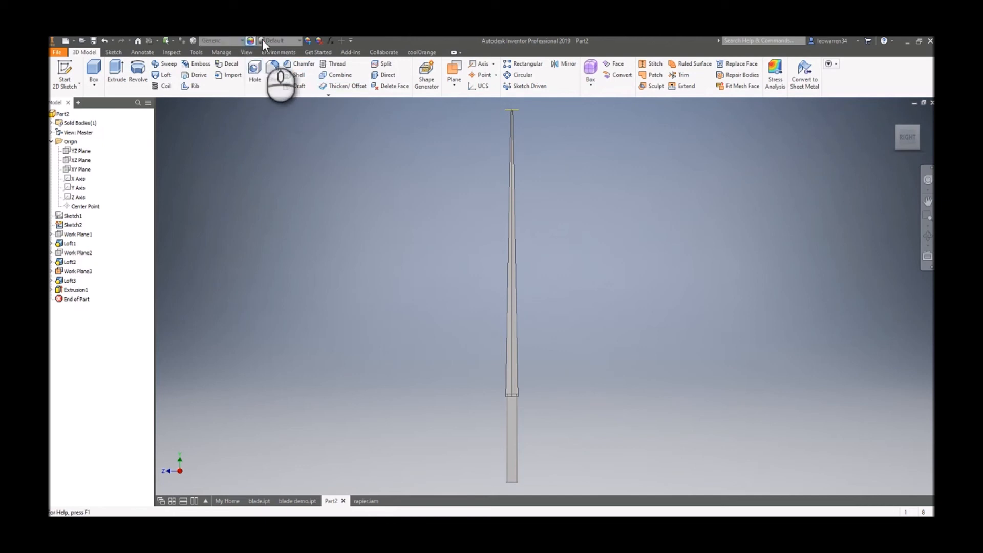
left_click(277, 41)
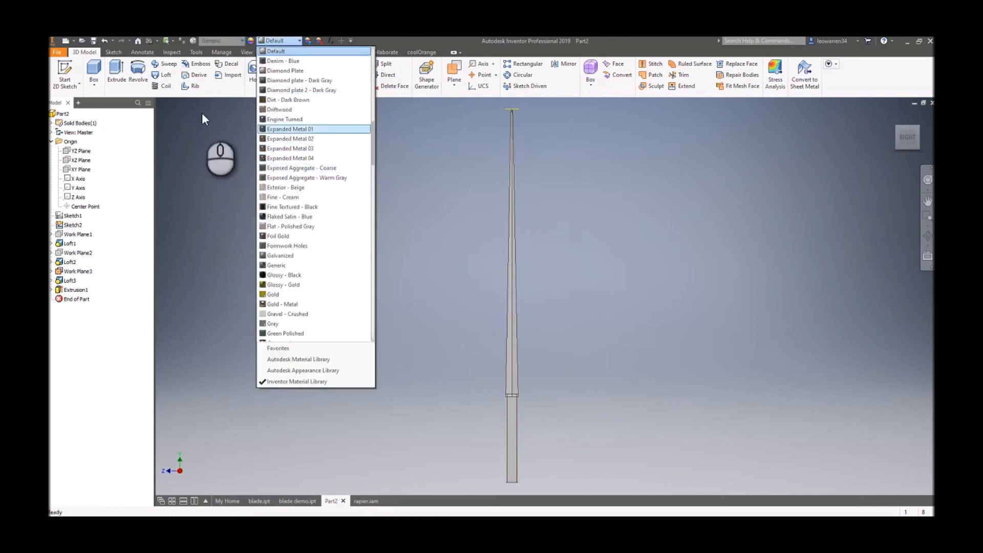
left_click(182, 133)
left_click(223, 40)
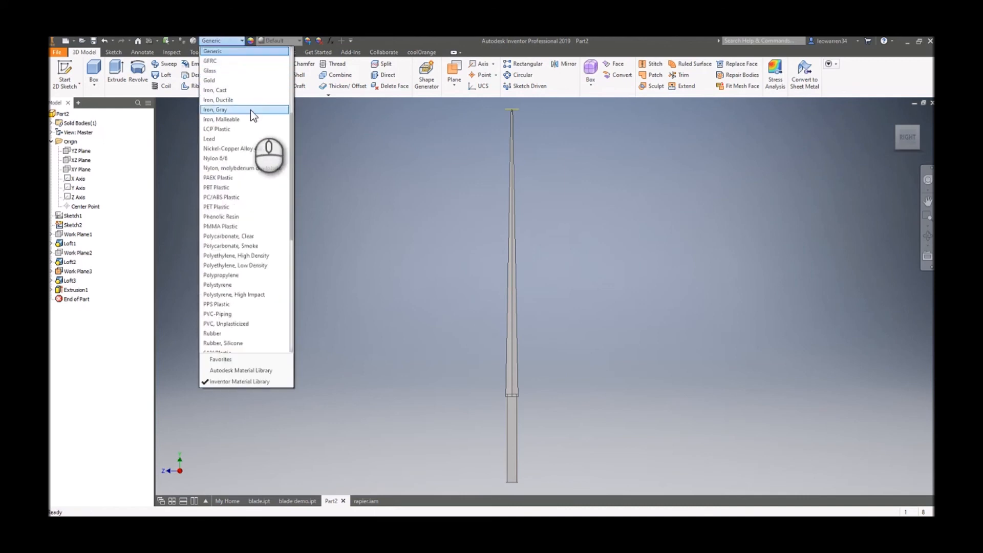
scroll(252, 238, "down", 2)
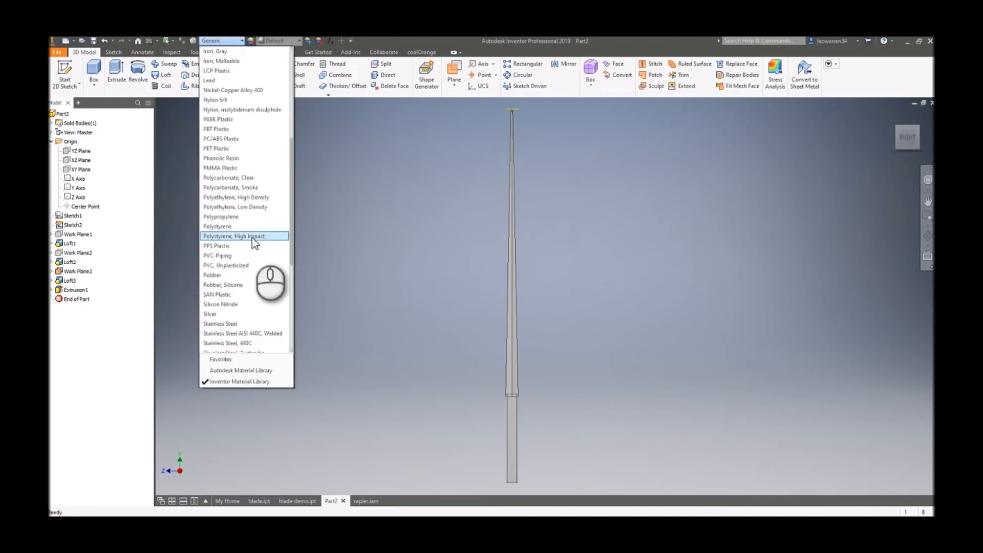
left_click(241, 324)
mouse_move(678, 333)
middle_mouse_down()
mouse_move(656, 340)
mouse_move(672, 339)
middle_mouse_up()
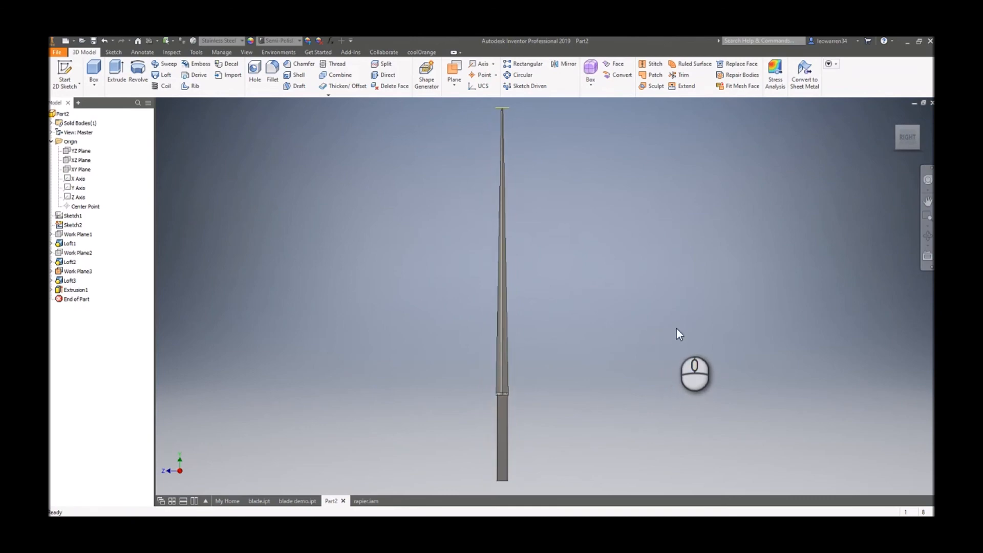